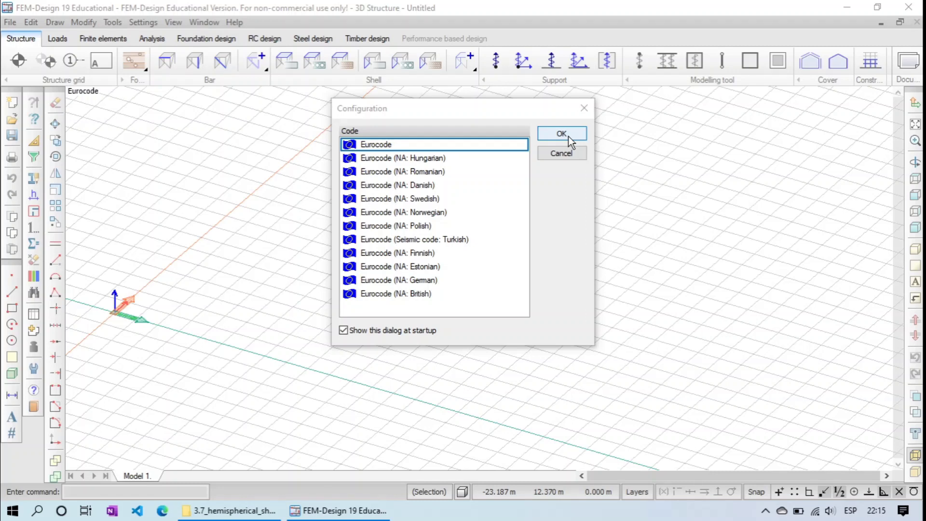
- Accept the Eurocode configuration and import the AutoCAD drawing corte.dwg with all layers at 1 unit = 1 m
left_click(568, 137)
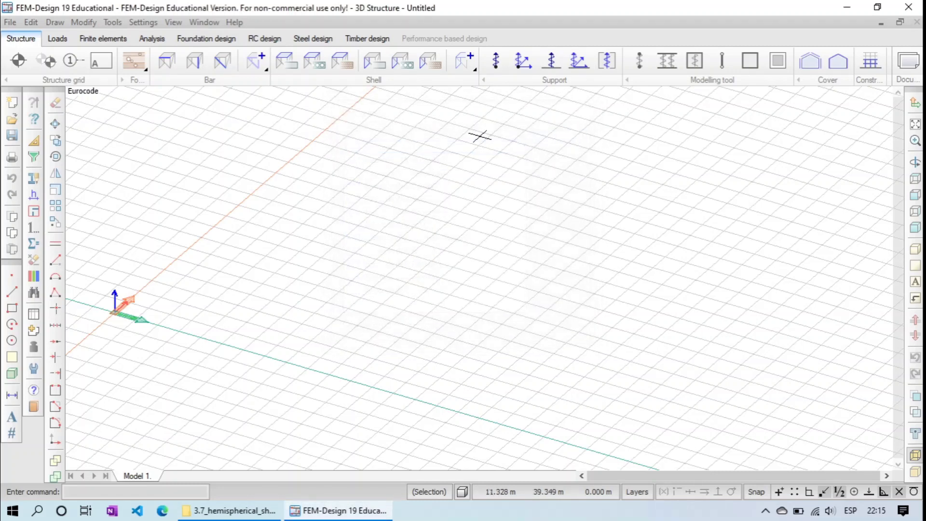
left_click(16, 23)
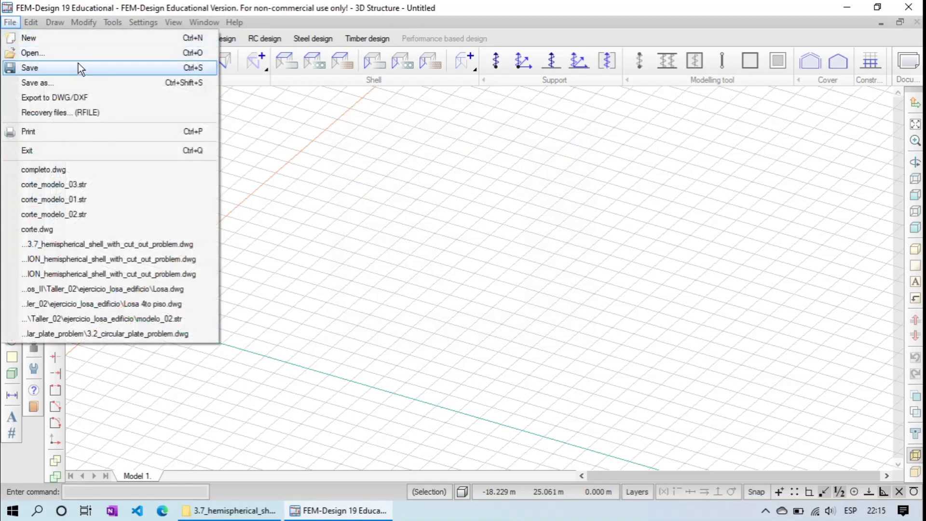
left_click(94, 55)
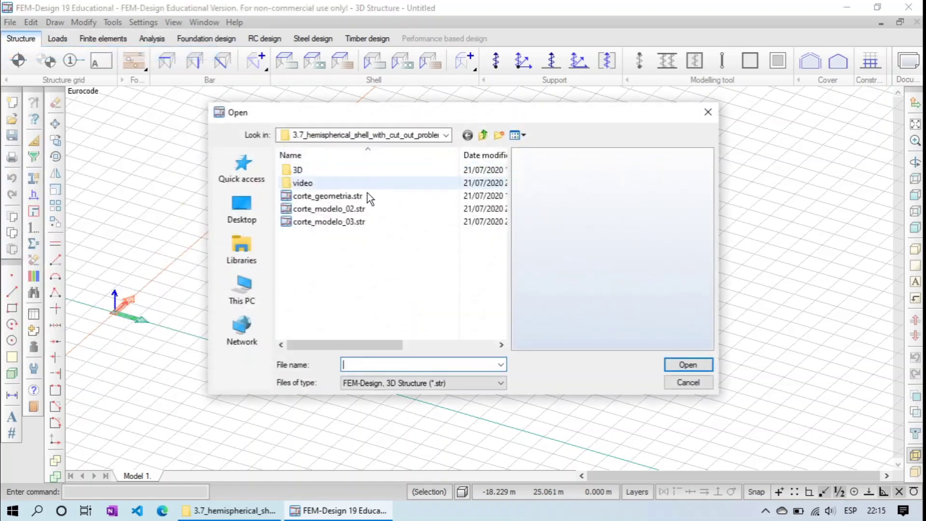
left_click(469, 387)
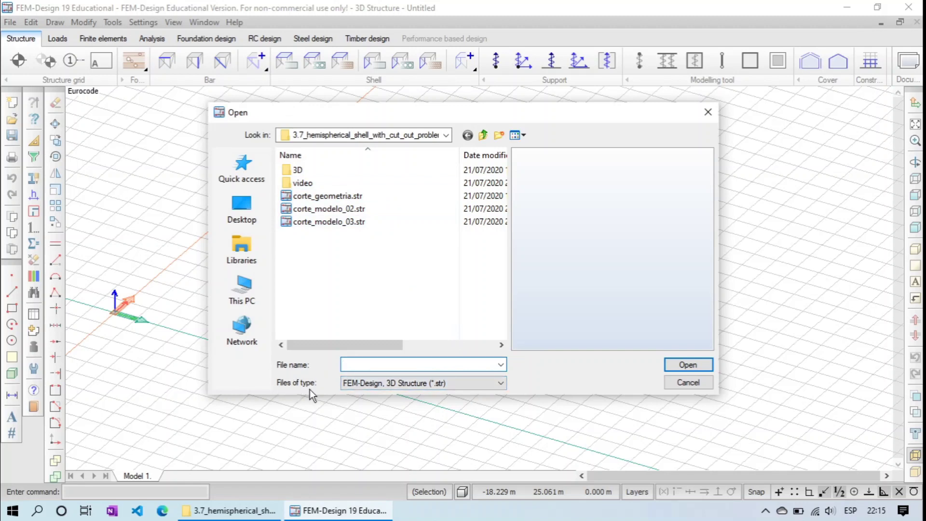
left_click(432, 383)
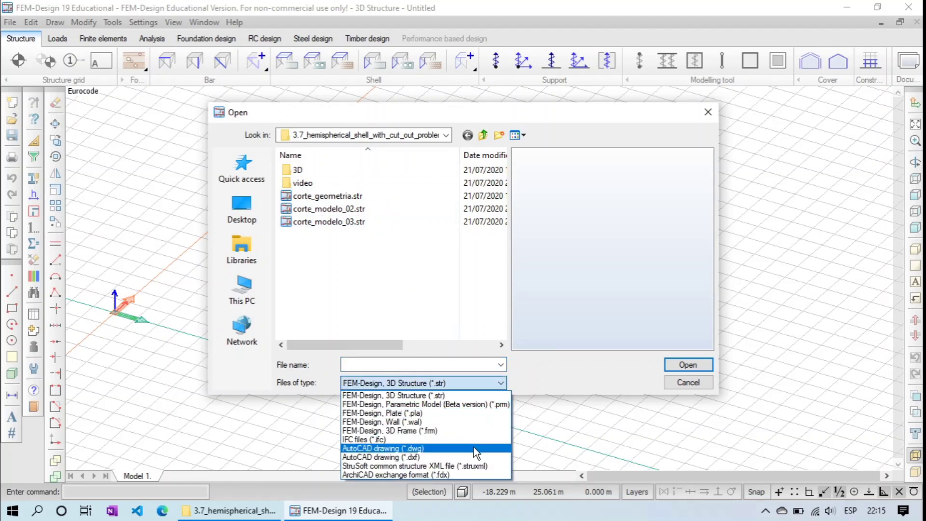
left_click(473, 447)
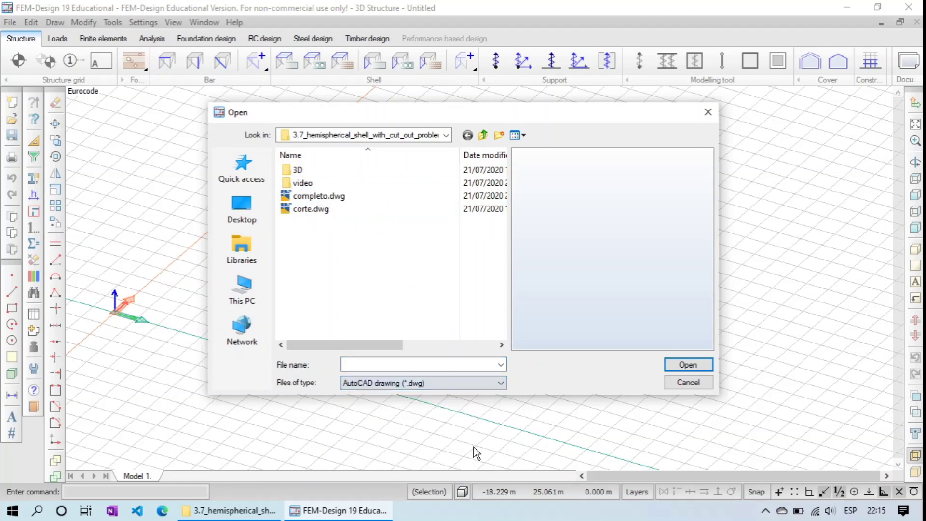
left_click(326, 212)
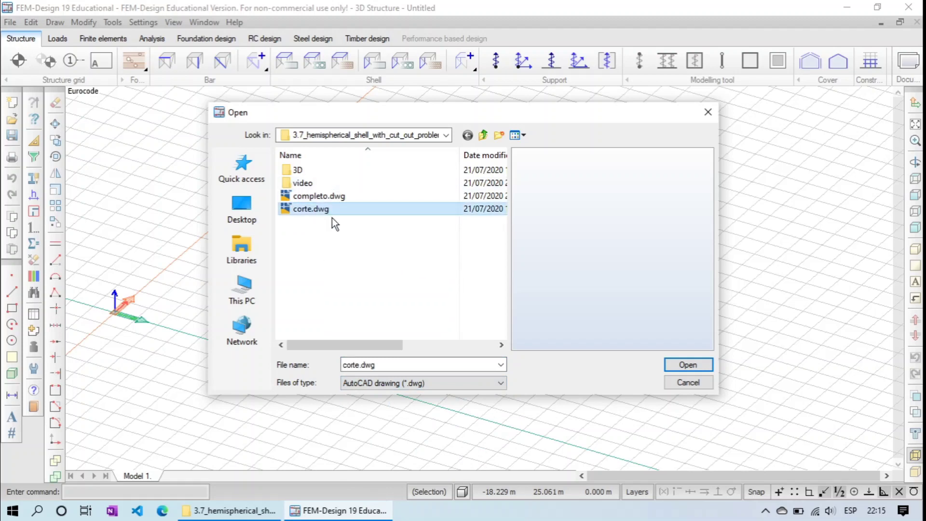
left_click(685, 366)
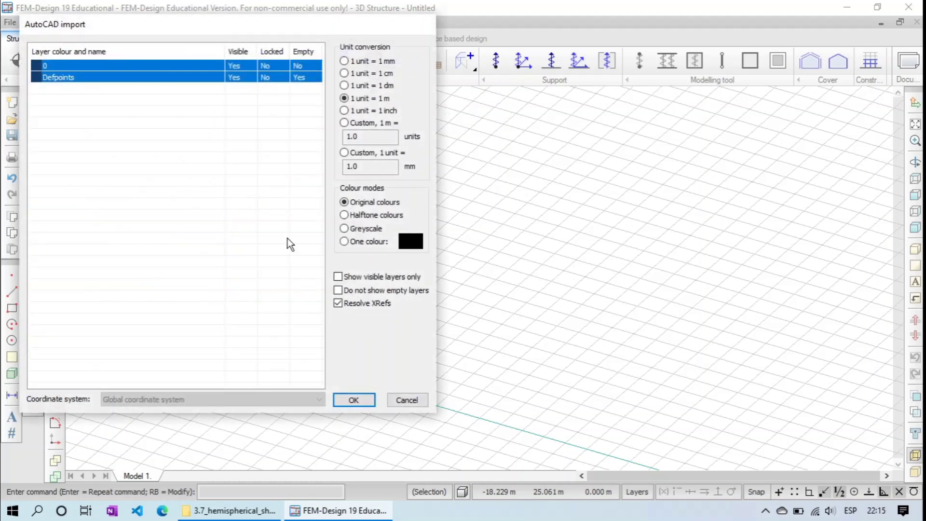
left_click_drag(126, 24, 252, 56)
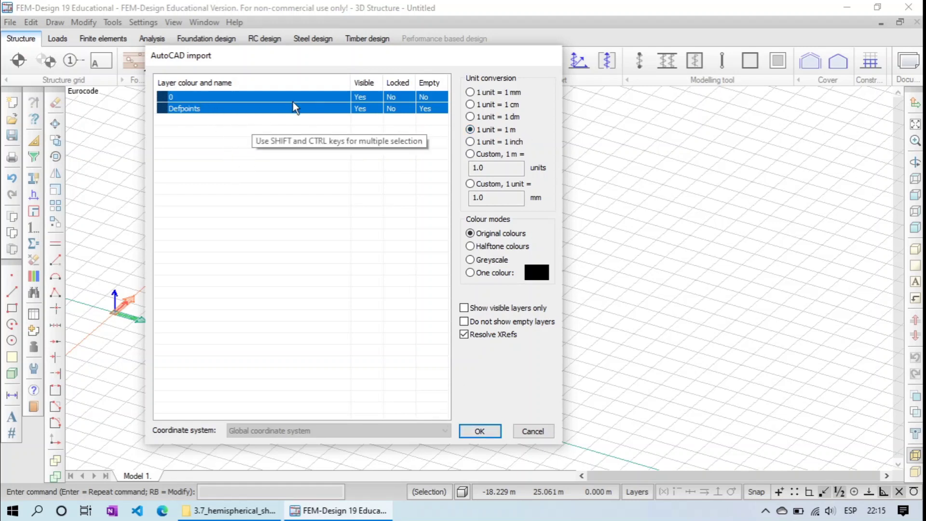
left_click(479, 431)
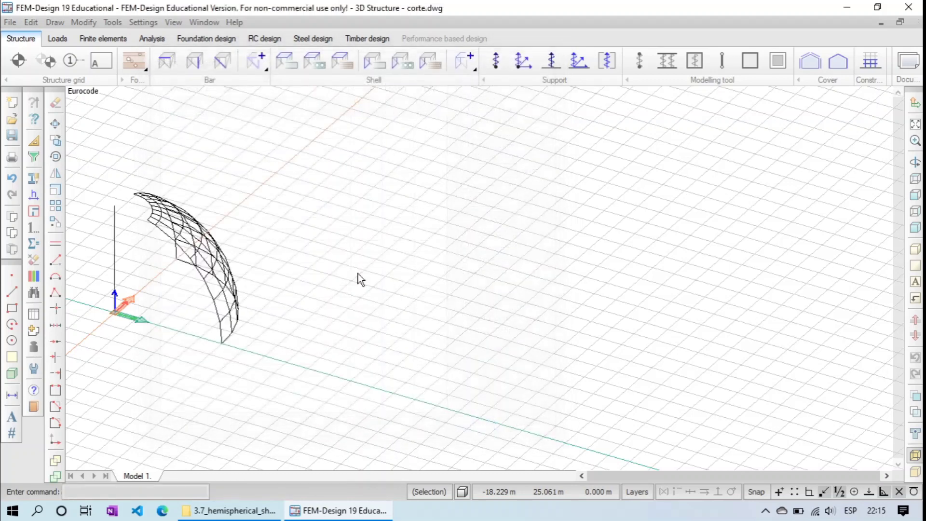
- Erase the vertical line standing at the origin beside the imported shell wireframe
middle_click_drag(166, 308, 322, 296)
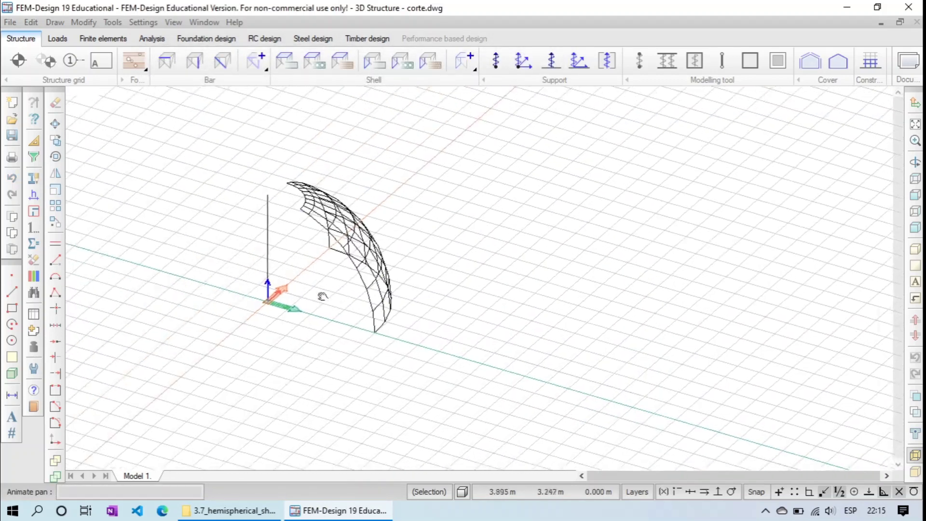
left_click(915, 162)
left_click_drag(411, 330, 465, 219)
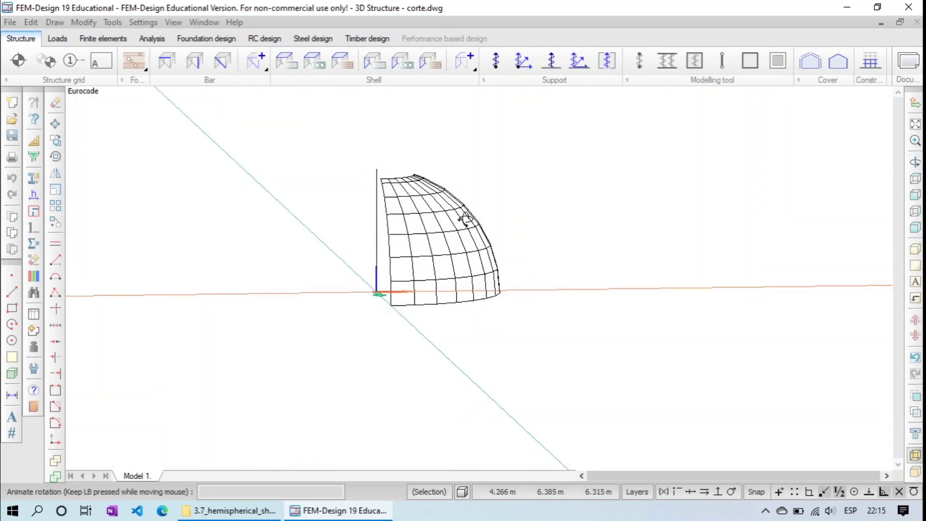
scroll(463, 220, "up", 6)
left_click_drag(299, 363, 328, 291)
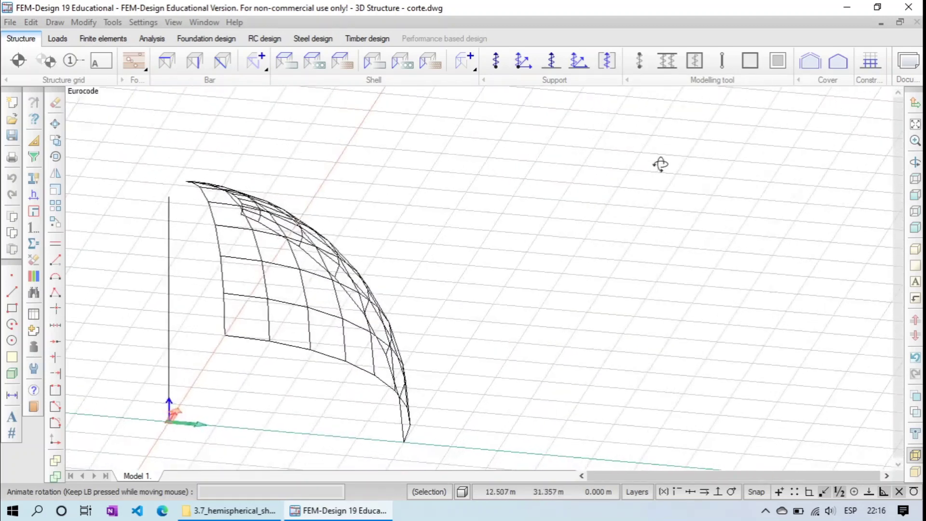
key("Escape")
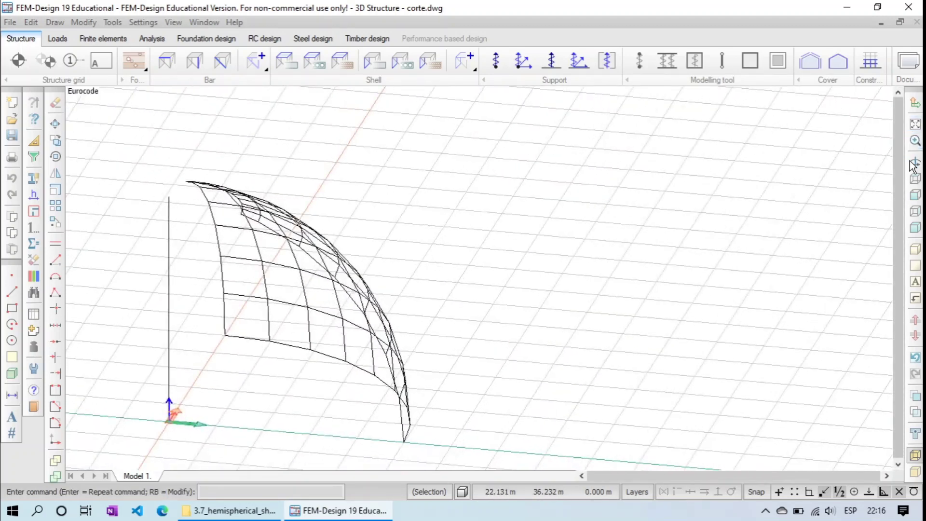
right_click(146, 210)
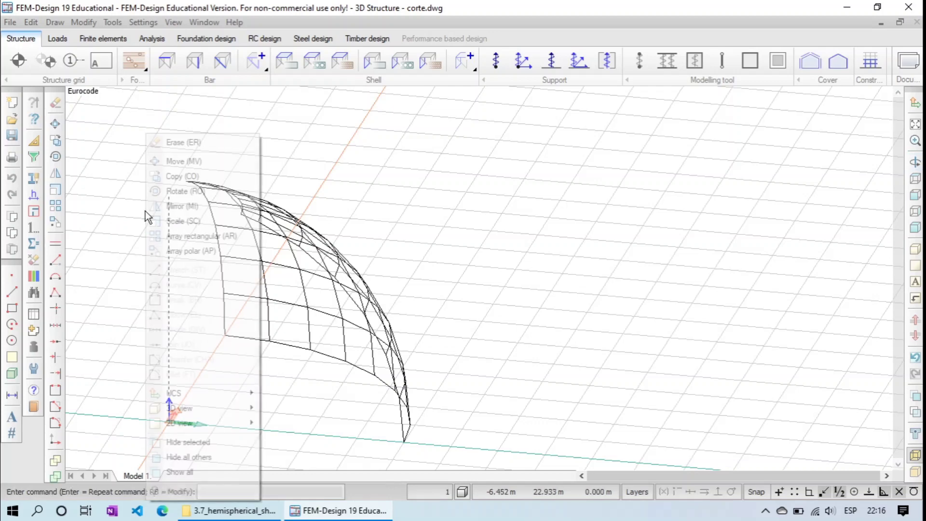
left_click(210, 141)
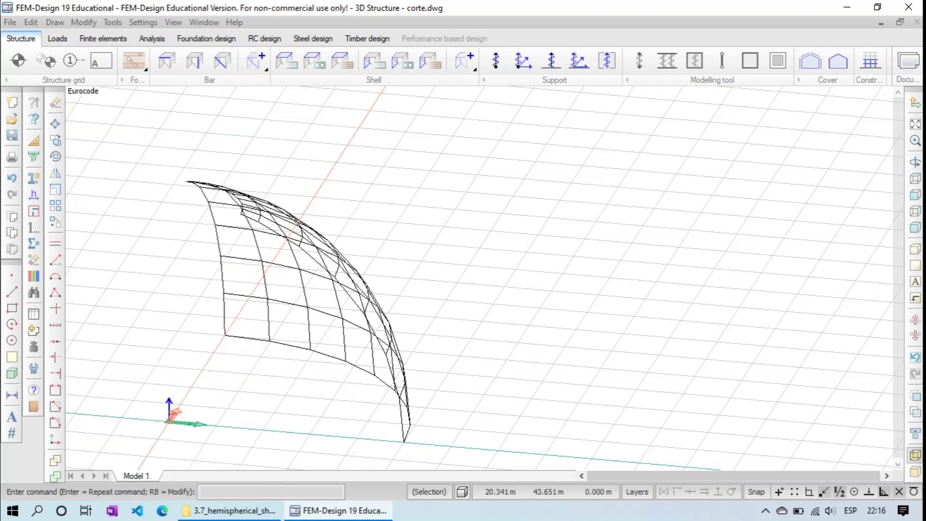
- Start a plane plate, check the library properties of concrete C20/25 and assign it as the plate material
left_click(915, 162)
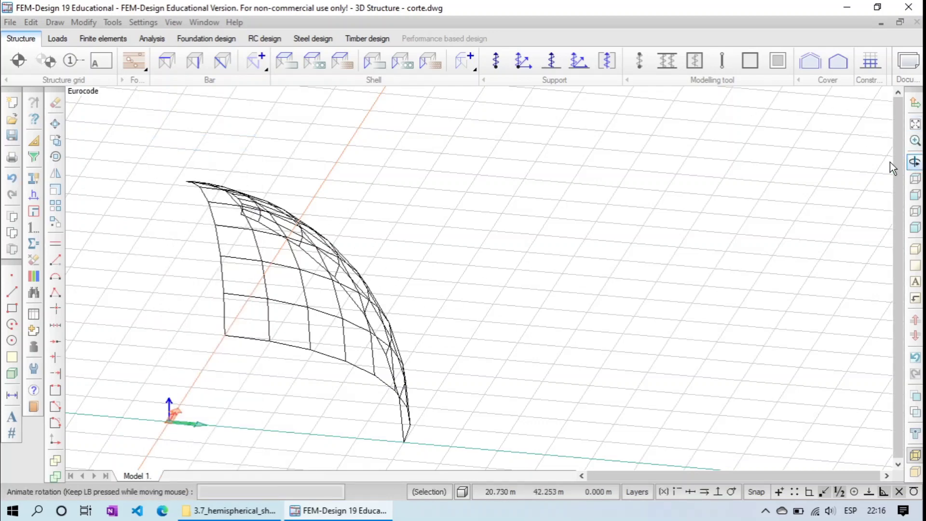
left_click_drag(318, 233, 132, 160)
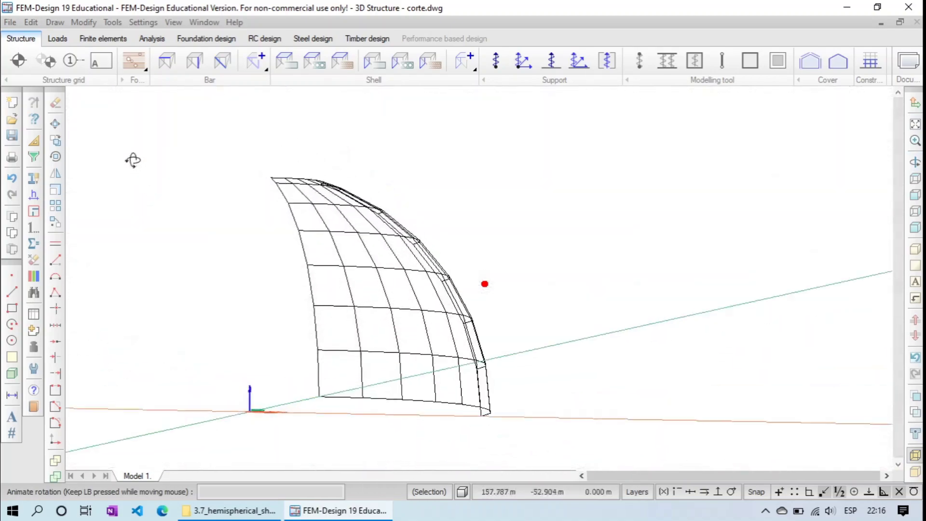
left_click_drag(459, 305, 508, 202)
key("Escape")
middle_click_drag(482, 253, 458, 306)
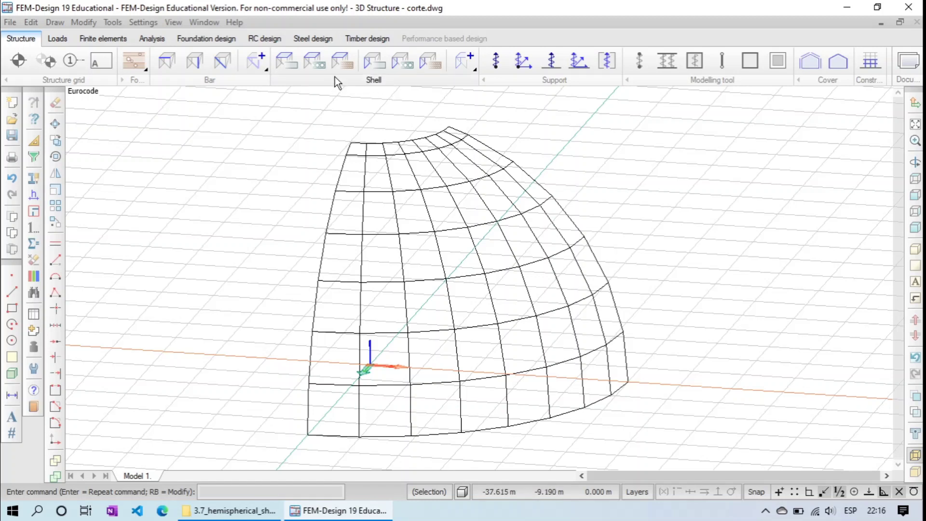
left_click(288, 61)
left_click_drag(371, 115, 123, 73)
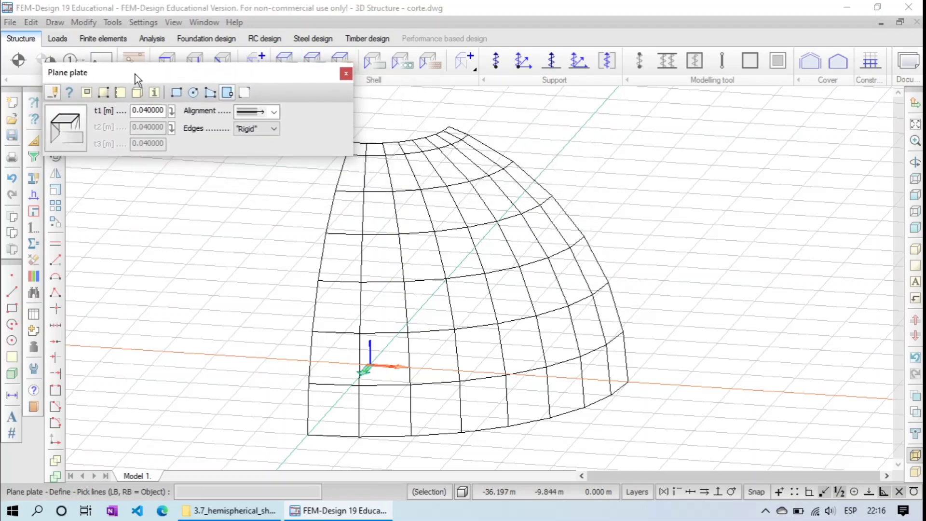
left_click(73, 123)
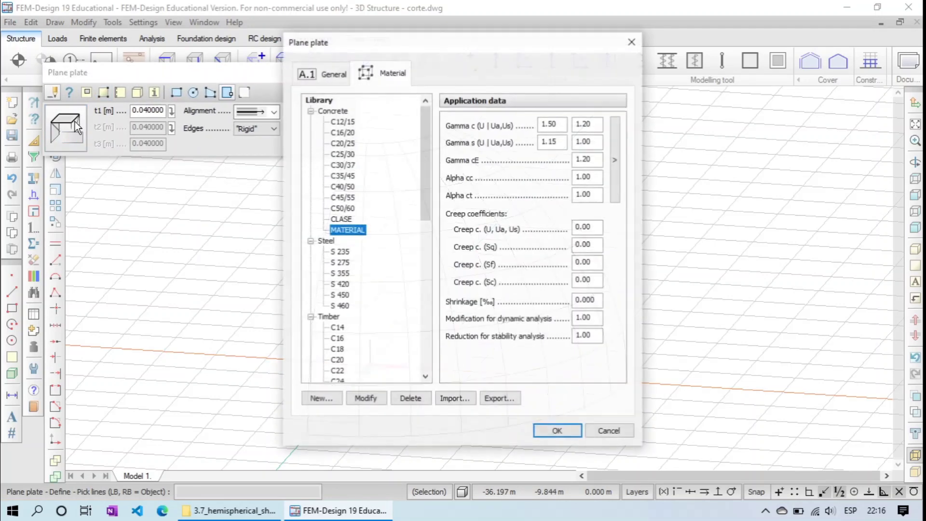
left_click(343, 143)
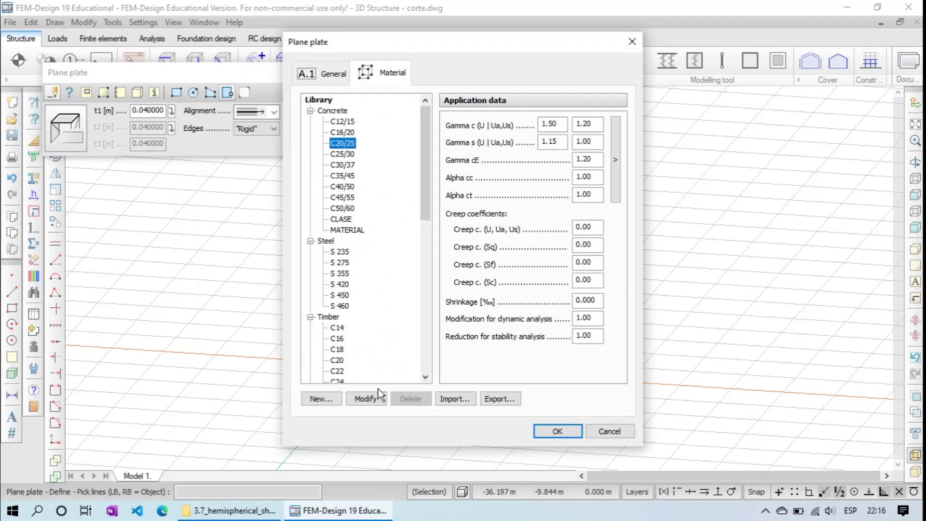
left_click(365, 398)
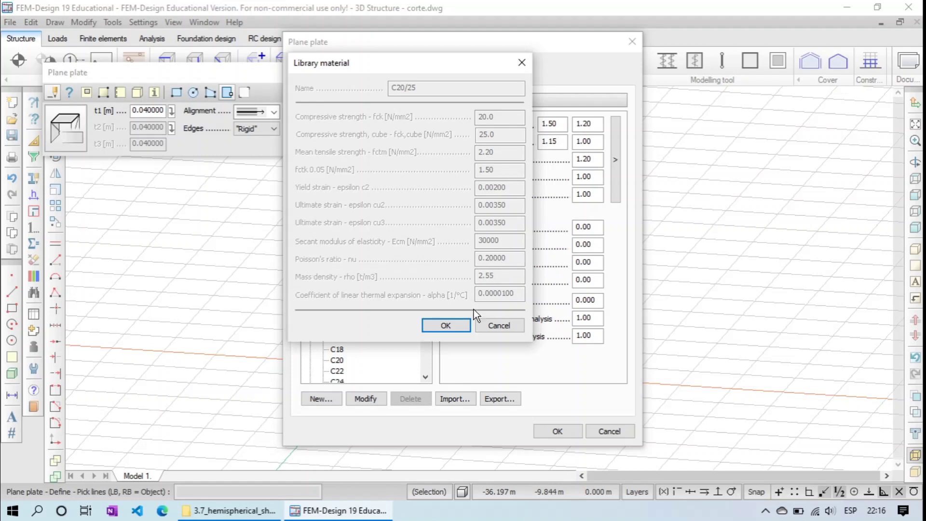
left_click(455, 325)
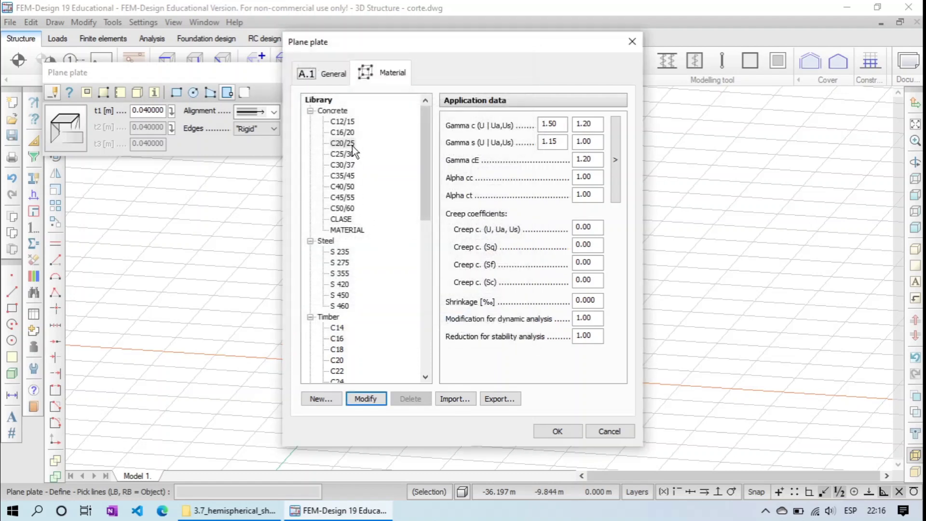
left_click(352, 143)
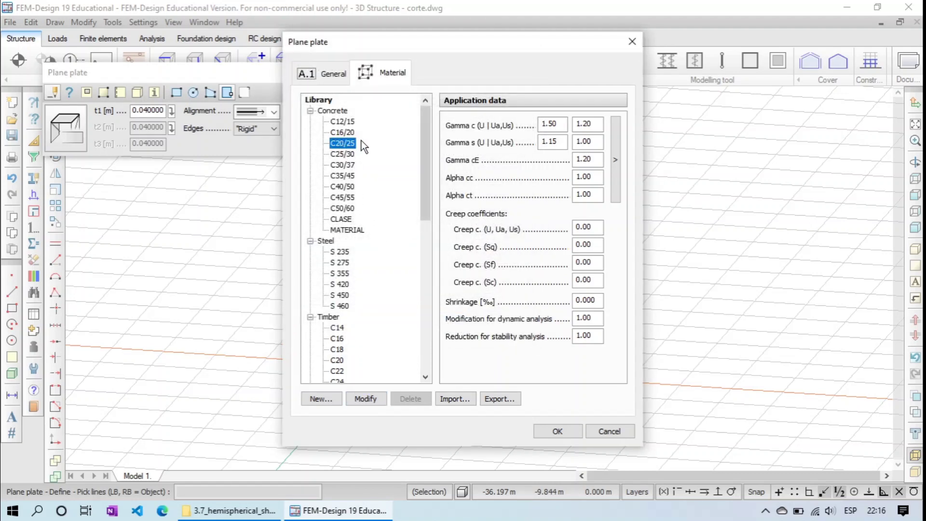
left_click(569, 429)
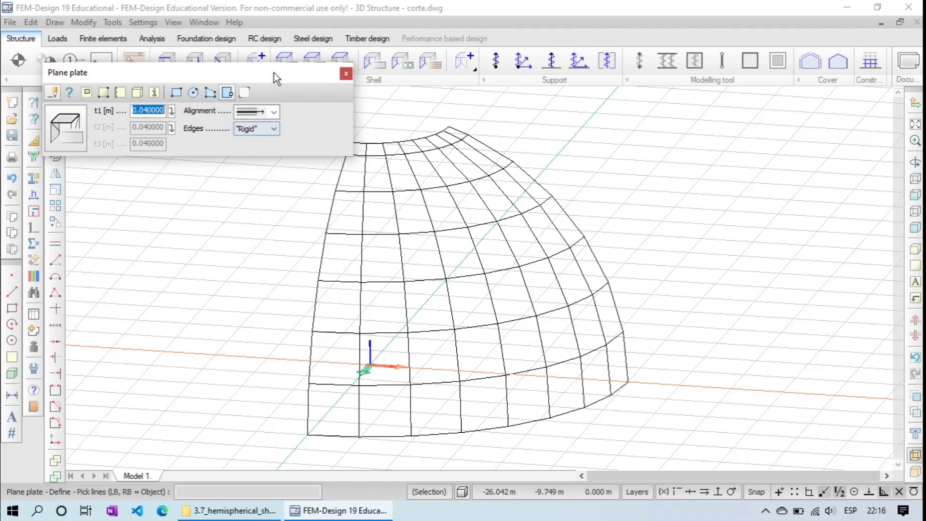
- Create 0.04 m thick plane plates with rigid edges on neighbouring panels of the second row above the shell's base, starting at its side edge
scroll(331, 415, "up", 5)
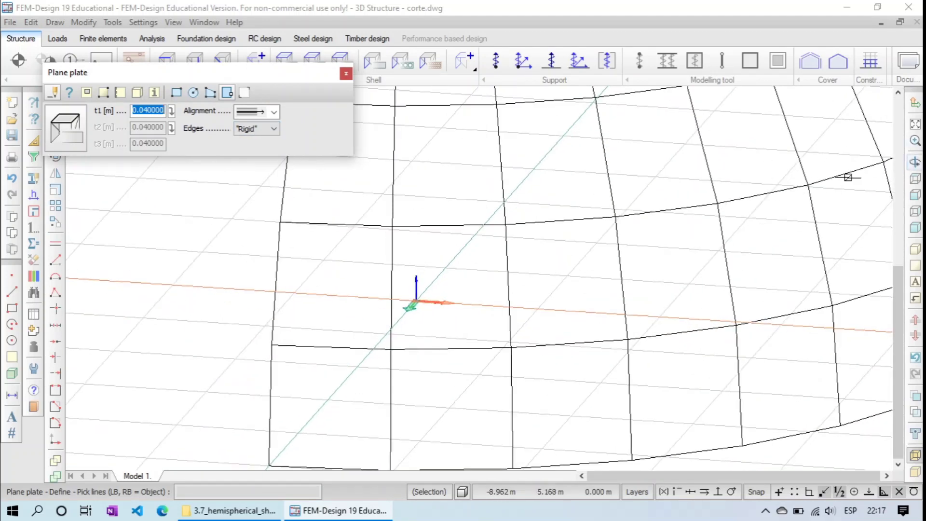
scroll(309, 285, "up", 2)
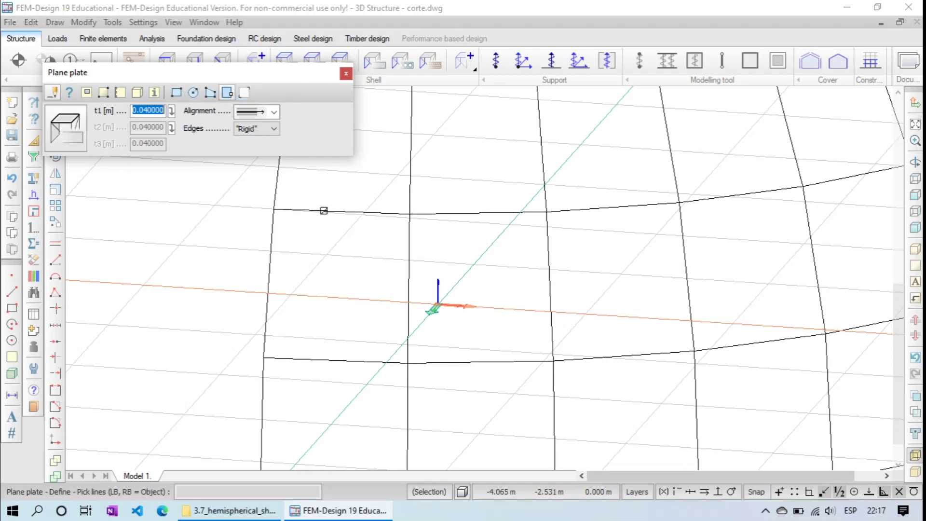
left_click(323, 211)
left_click(275, 238)
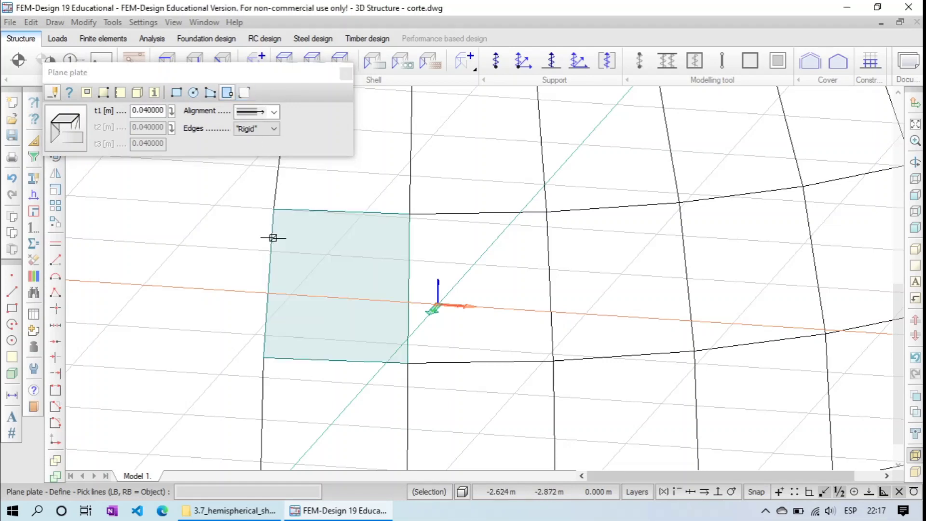
left_click(409, 256)
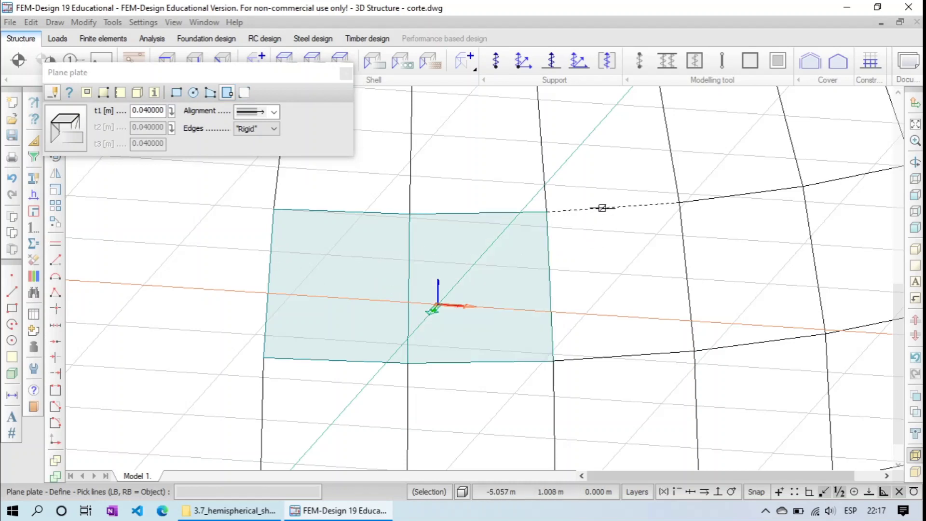
left_click(548, 267)
scroll(759, 197, "down", 2)
scroll(539, 322, "up", 1)
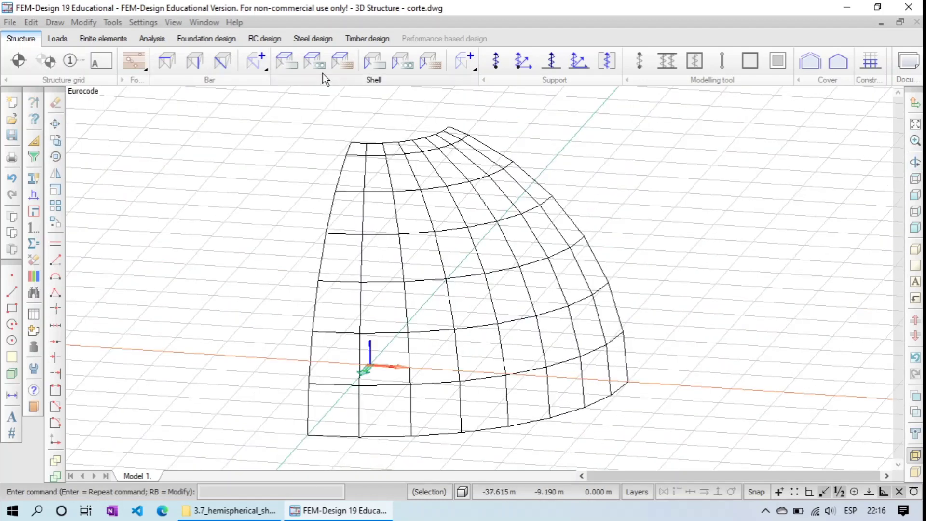
- Start another plane plate, review the library properties of concrete C20/25 and keep it as the plate material
left_click(286, 59)
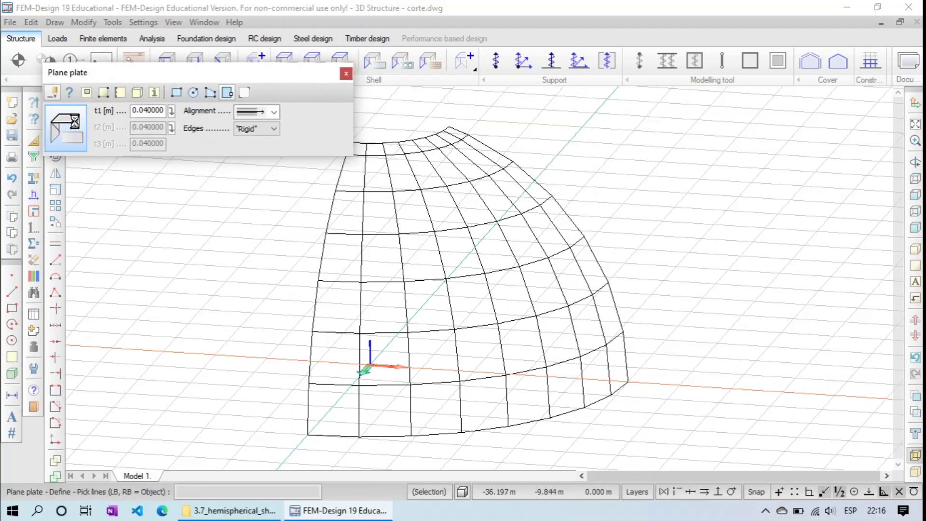
left_click(66, 126)
left_click(342, 143)
left_click(365, 398)
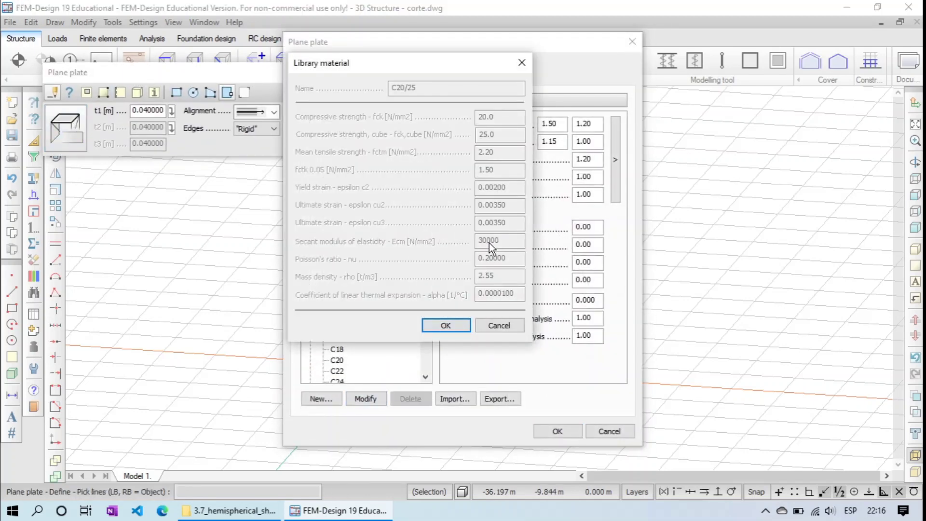
left_click(465, 323)
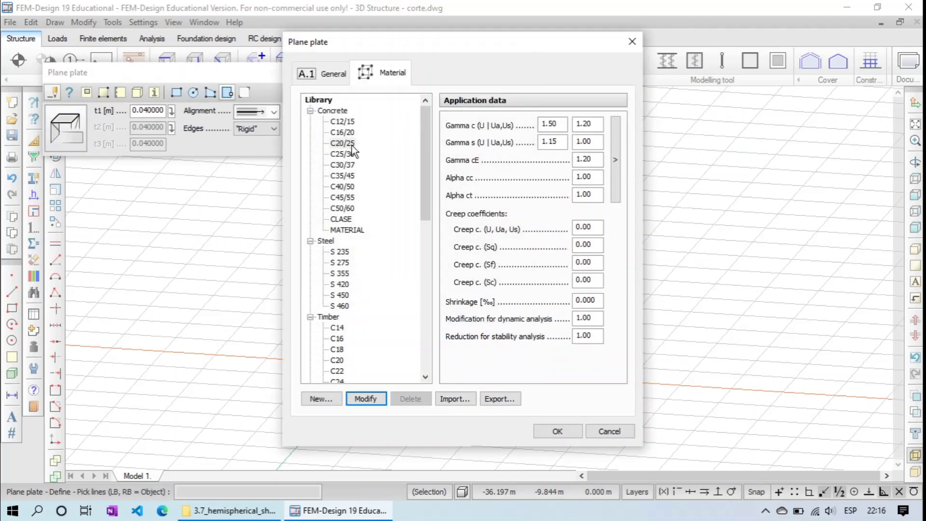
key("Return")
- Cover all panels of the shell wireframe with 0.04 m thick plane plates with rigid edges
double_click(146, 110)
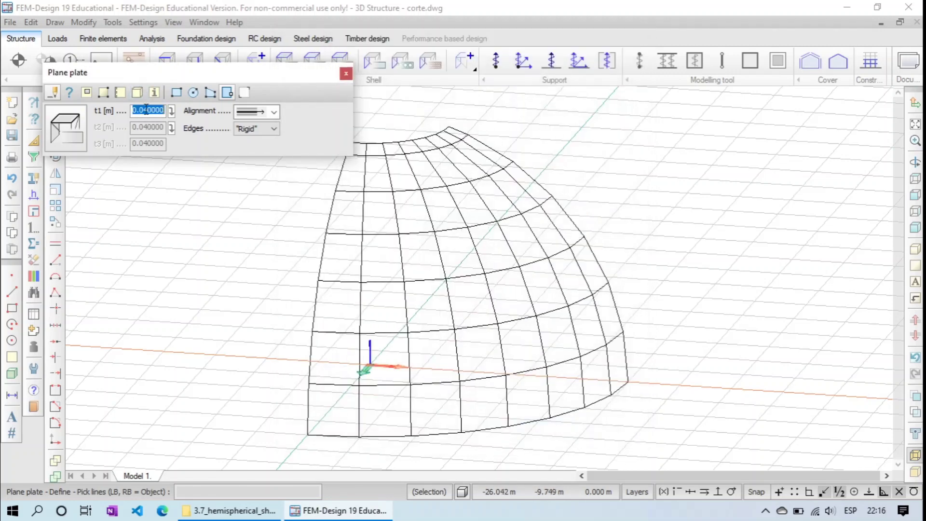
scroll(338, 415, "up", 5)
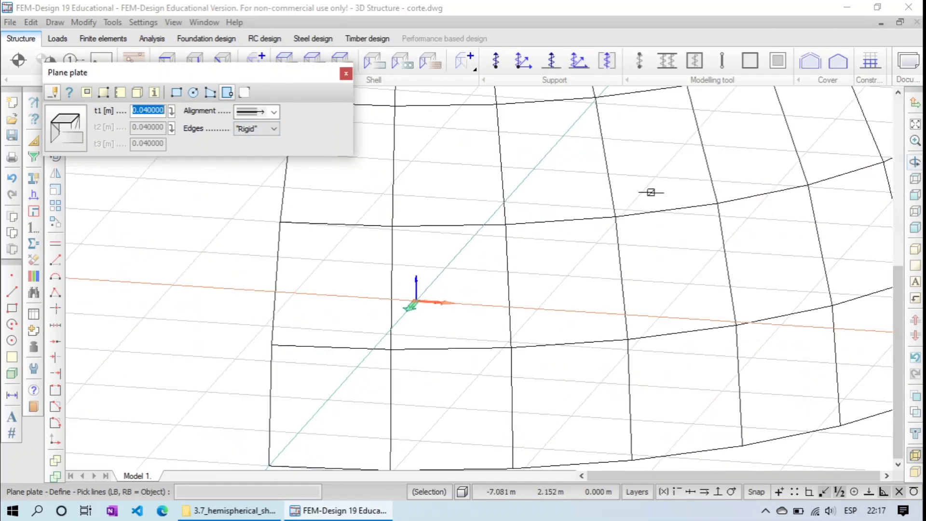
scroll(308, 290, "up", 1)
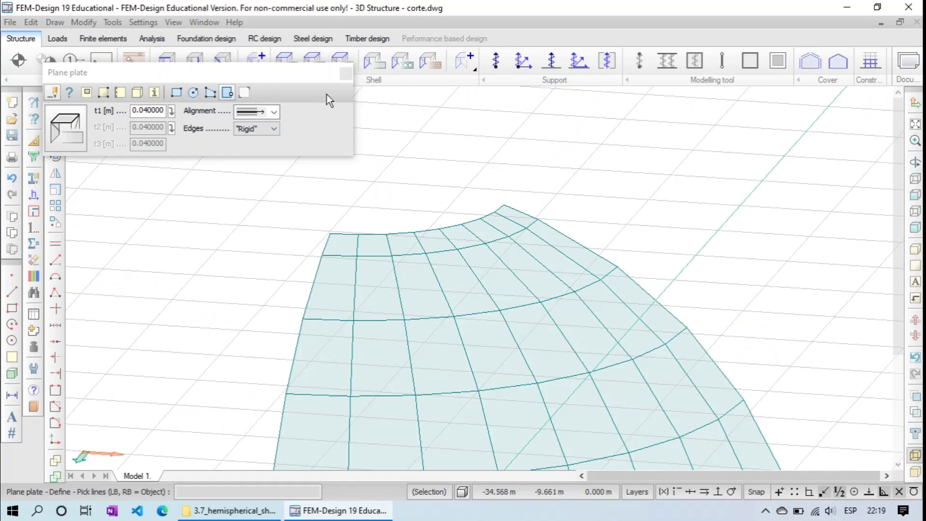
left_click(348, 73)
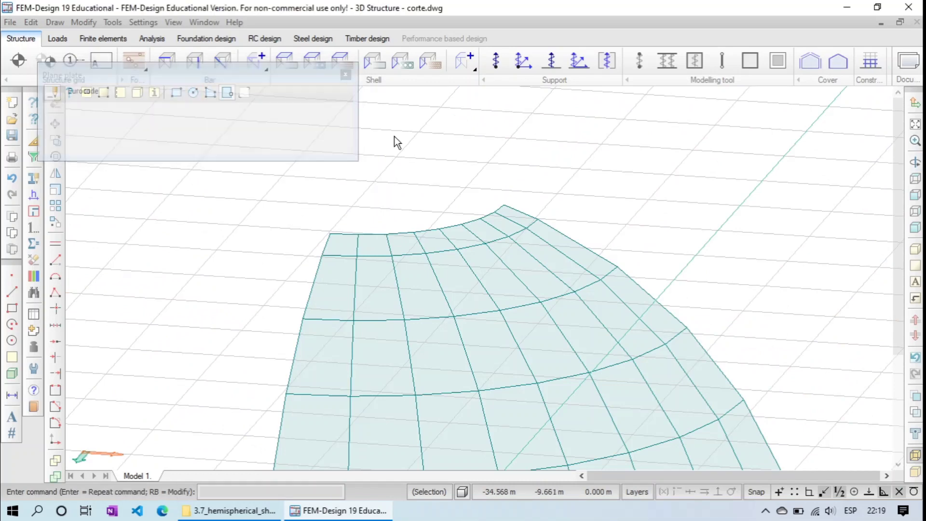
- Display the plated shell with hidden lines removed and examine the plate thickness along its side edge
scroll(496, 337, "down", 2)
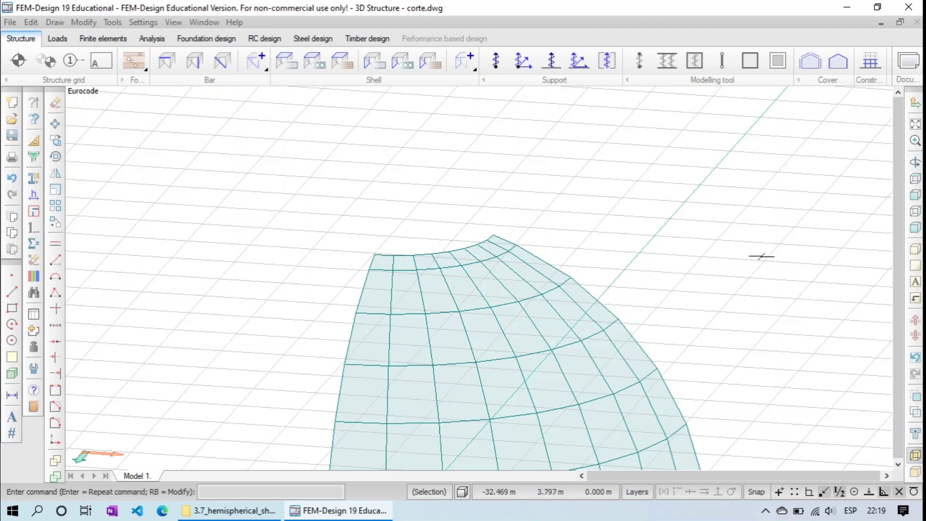
middle_click_drag(538, 380, 521, 235)
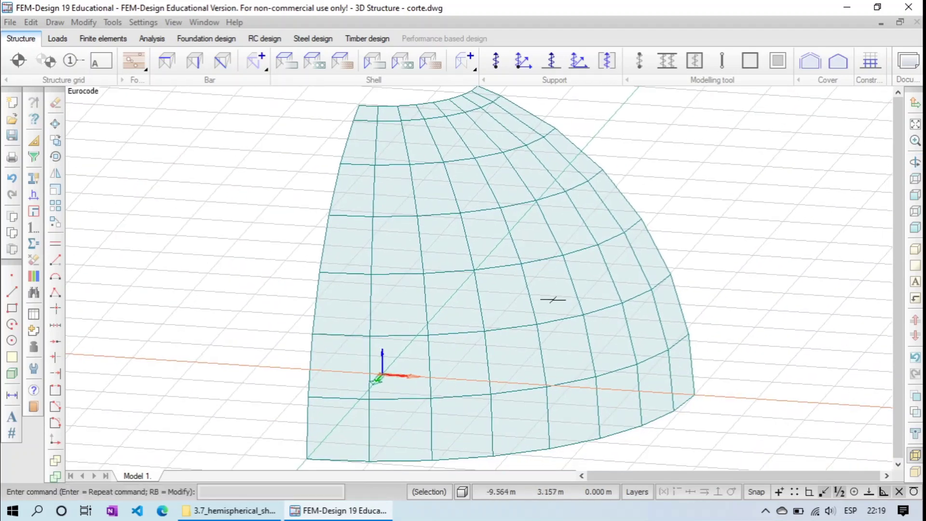
scroll(553, 305, "down", 1)
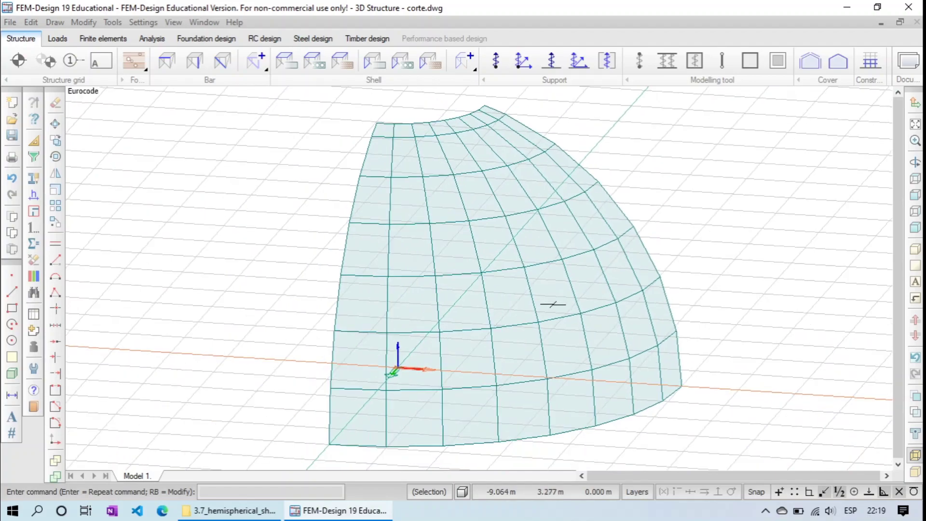
left_click(914, 162)
left_click_drag(489, 345, 723, 282)
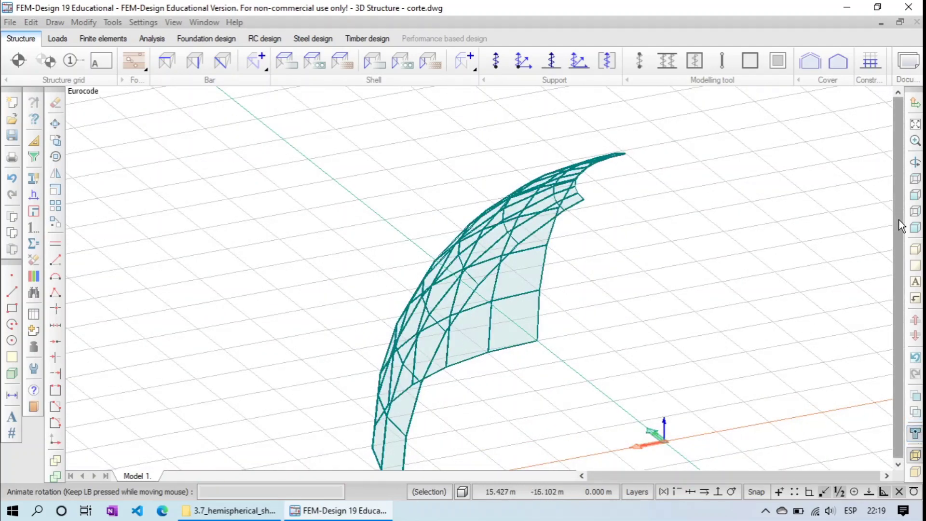
left_click(914, 472)
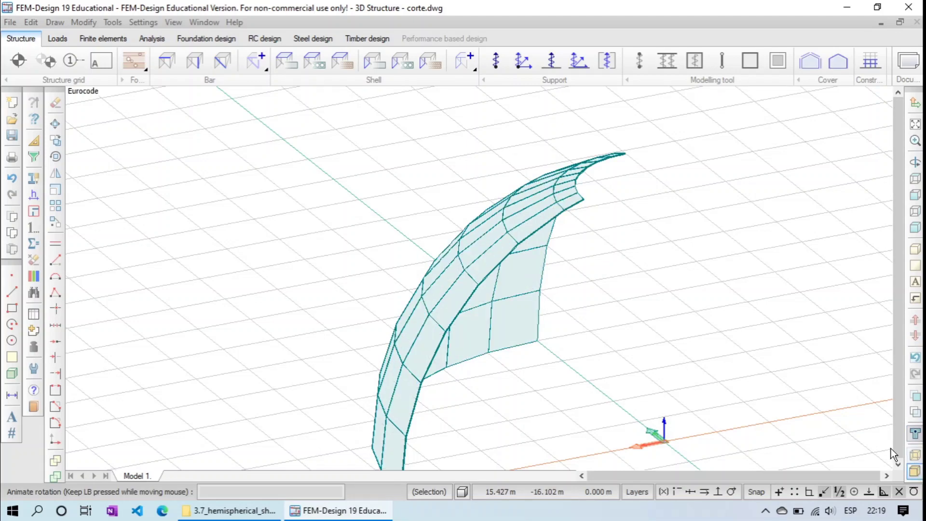
left_click_drag(475, 308, 384, 304)
scroll(407, 258, "up", 5)
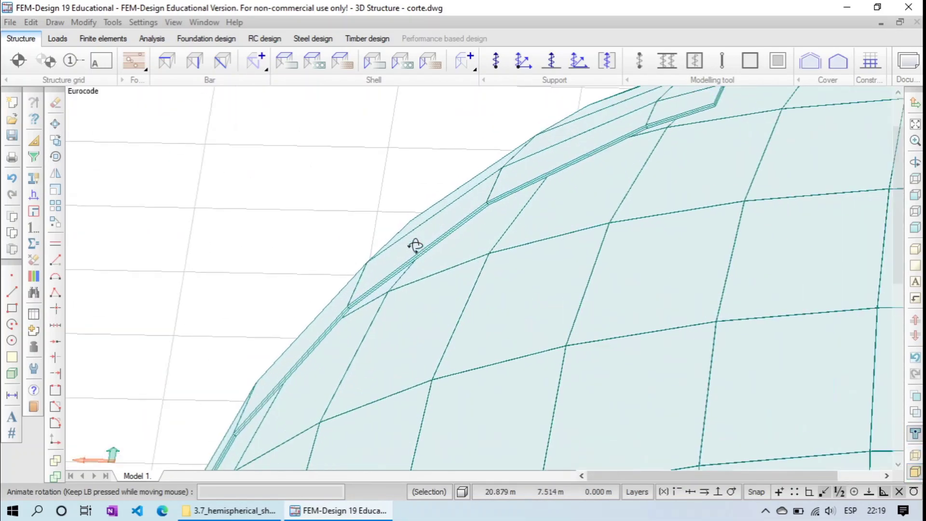
scroll(413, 245, "up", 4)
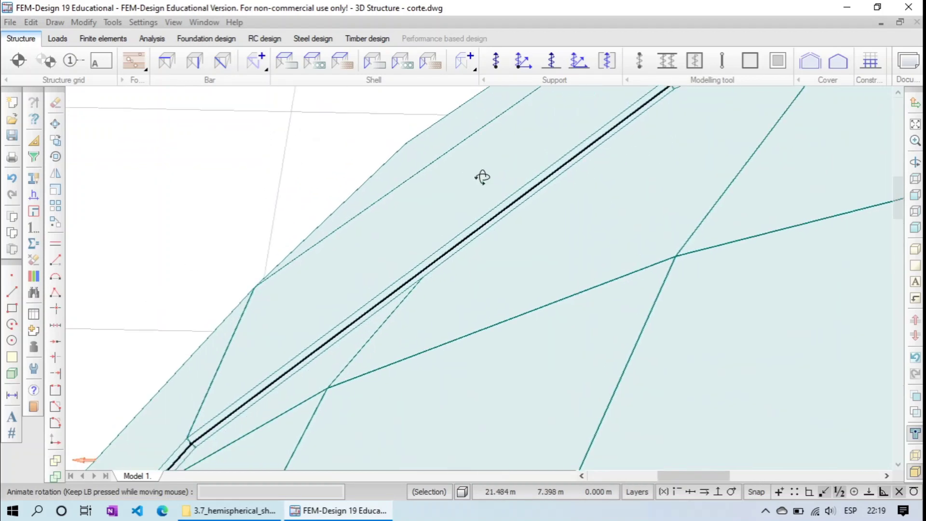
scroll(482, 177, "down", 8)
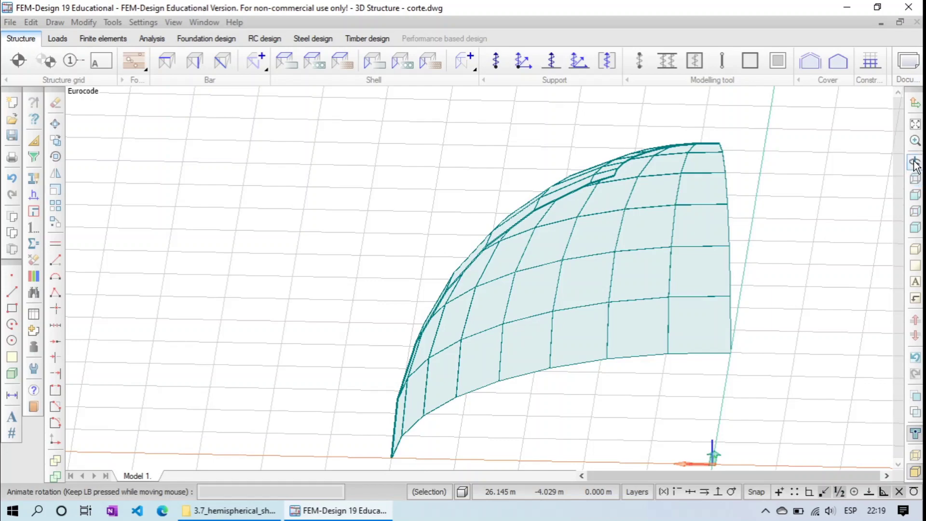
- Define a point motion support with a spring stiffness of 1.000e+10 kN/m in both compression and tension
left_click_drag(507, 279, 706, 259)
left_click(914, 227)
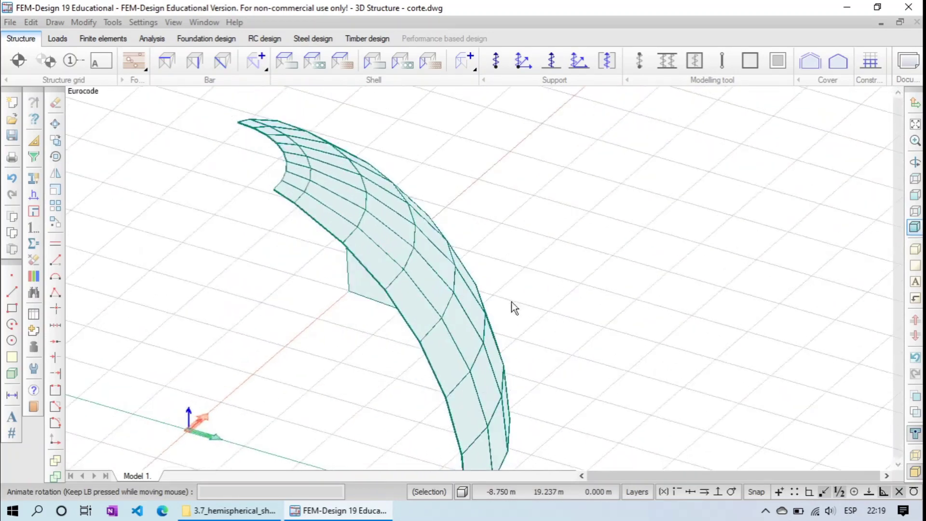
left_click_drag(560, 366, 209, 334)
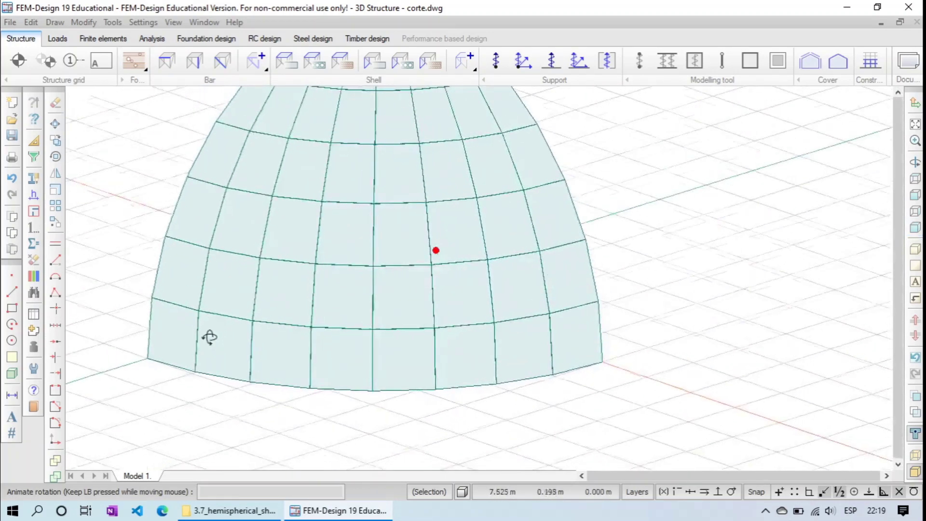
key("Escape")
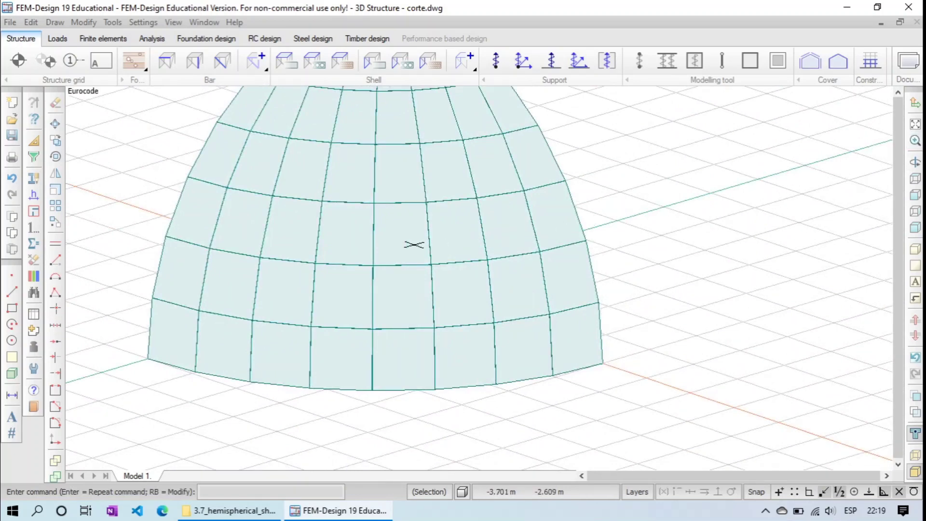
middle_click_drag(407, 243, 458, 323)
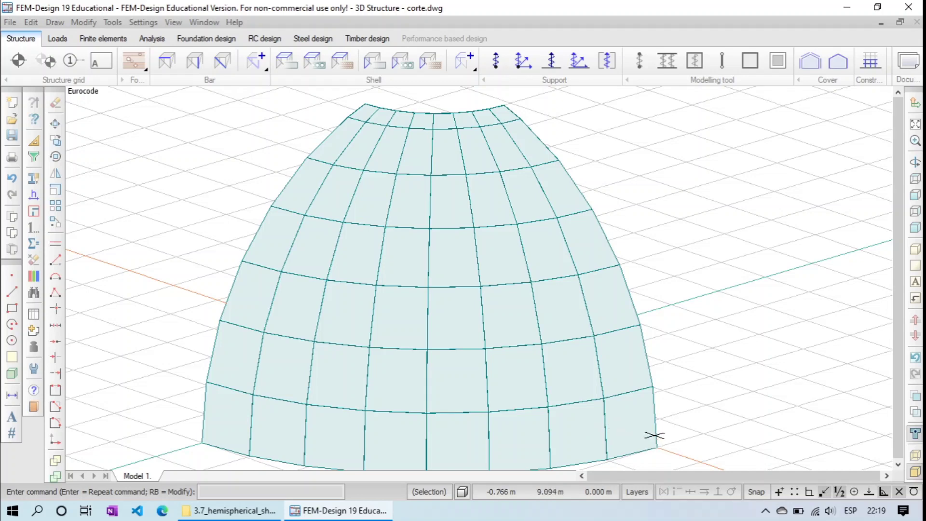
middle_click_drag(294, 399, 429, 285)
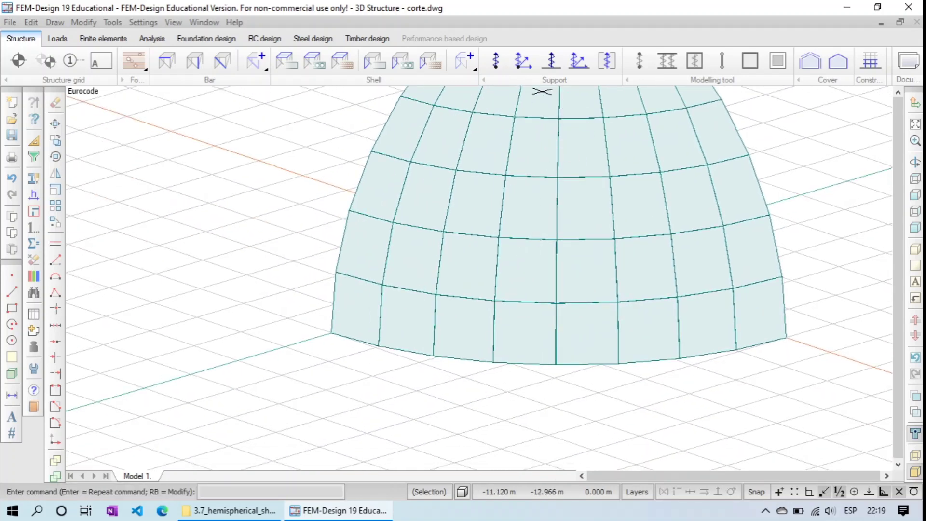
left_click(496, 61)
left_click(73, 126)
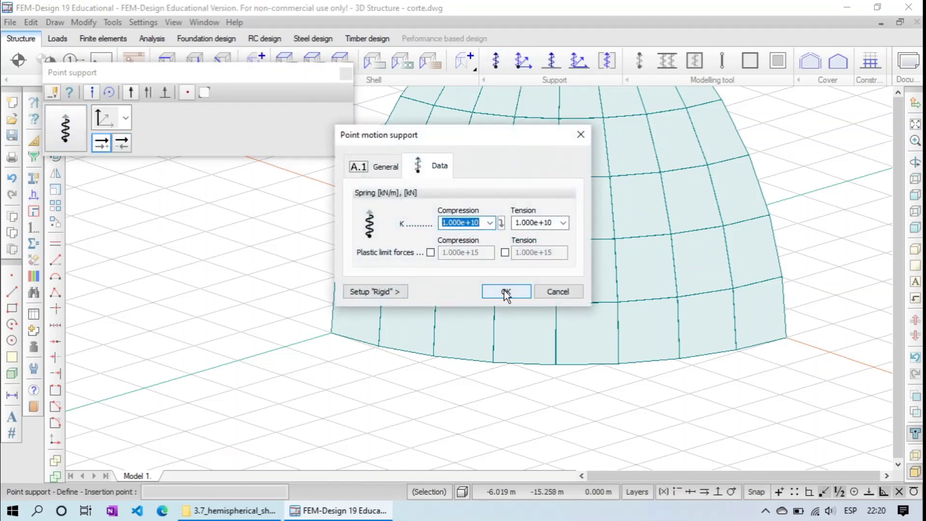
left_click(504, 290)
scroll(331, 333, "up", 5)
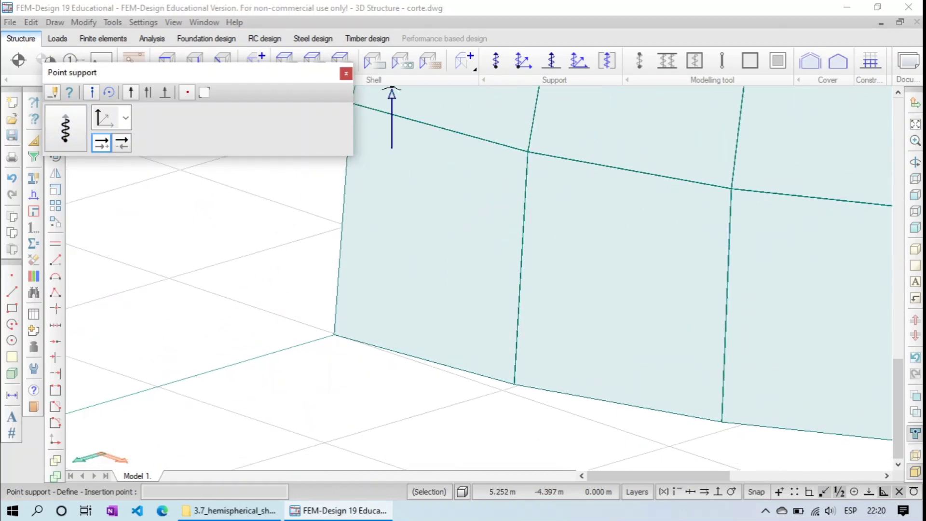
left_click(346, 74)
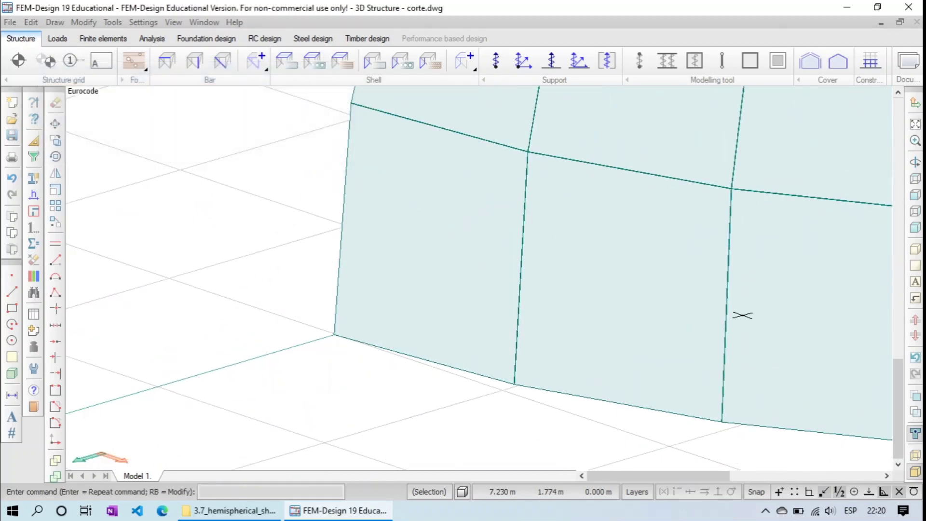
- Turn off the plate thickness display and place a vertical point support at the shell's base corner on the Y axis
left_click(915, 434)
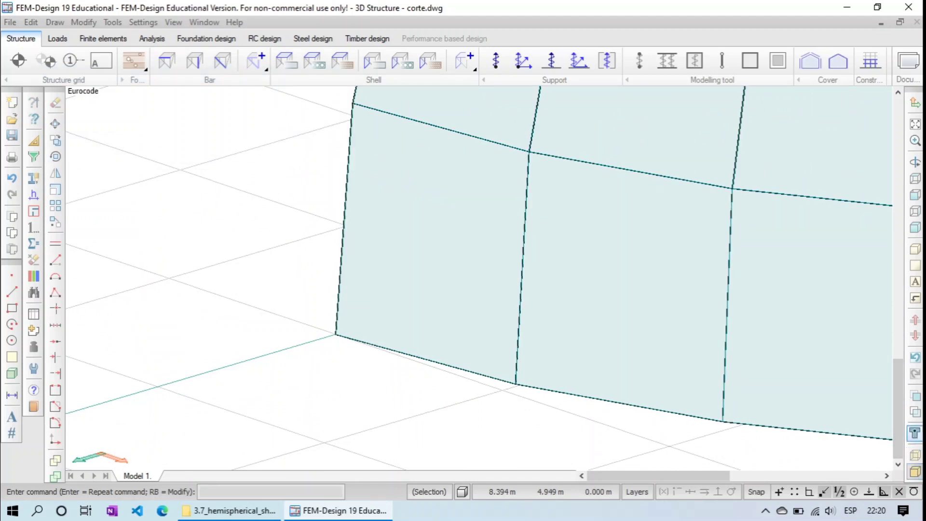
scroll(584, 339, "down", 8)
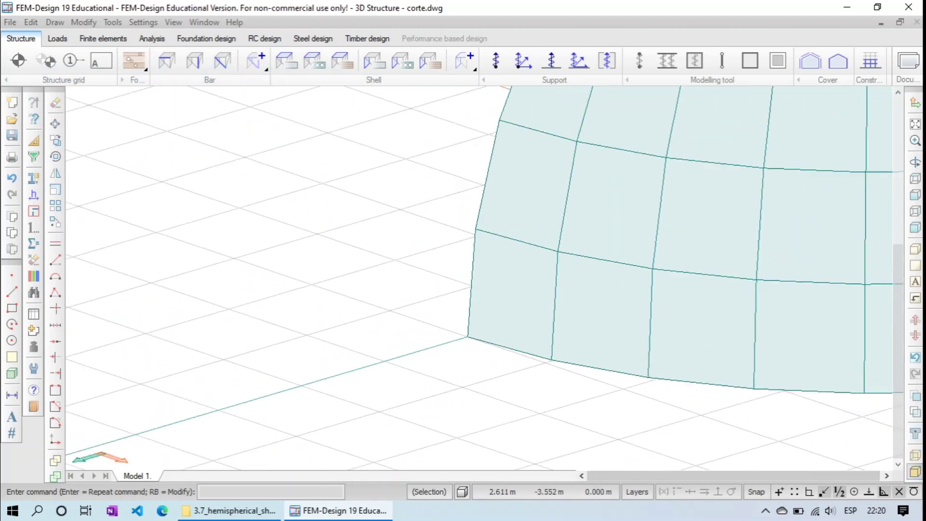
left_click(496, 60)
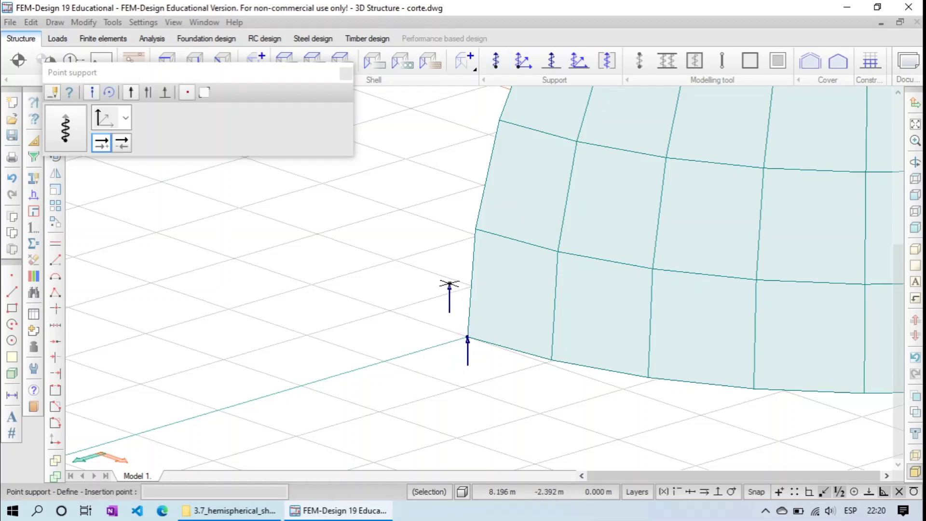
left_click(346, 73)
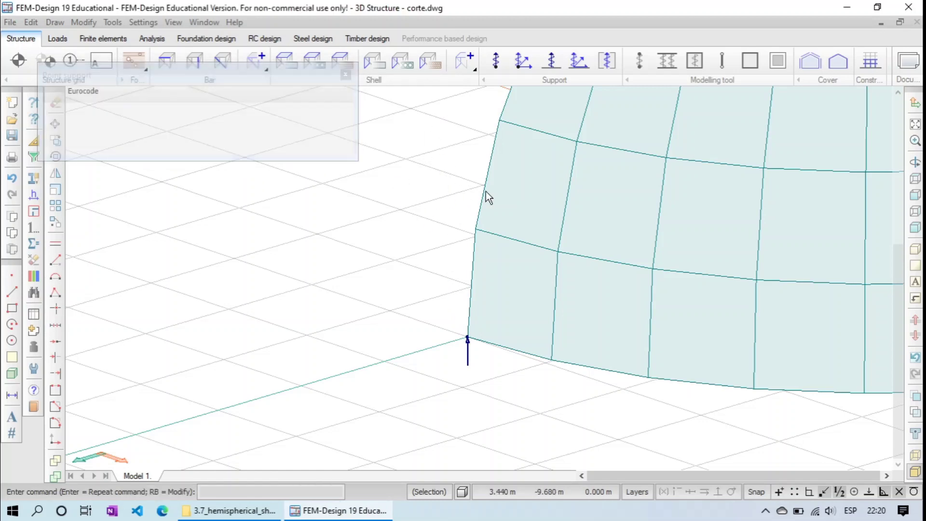
- Set the line support to rotation with its direction parallel to the global X axis
scroll(584, 241, "down", 4)
scroll(585, 212, "down", 3)
middle_click_drag(516, 212, 252, 385)
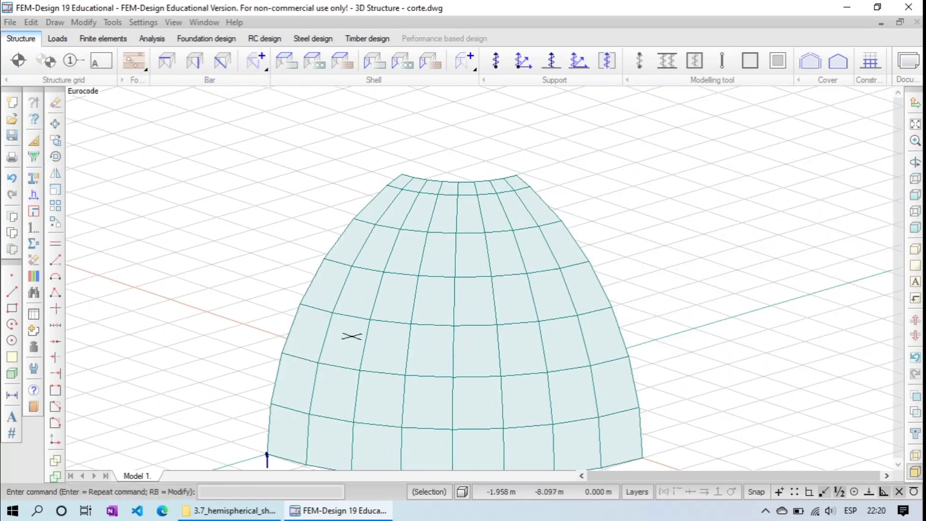
middle_click_drag(437, 344, 463, 241)
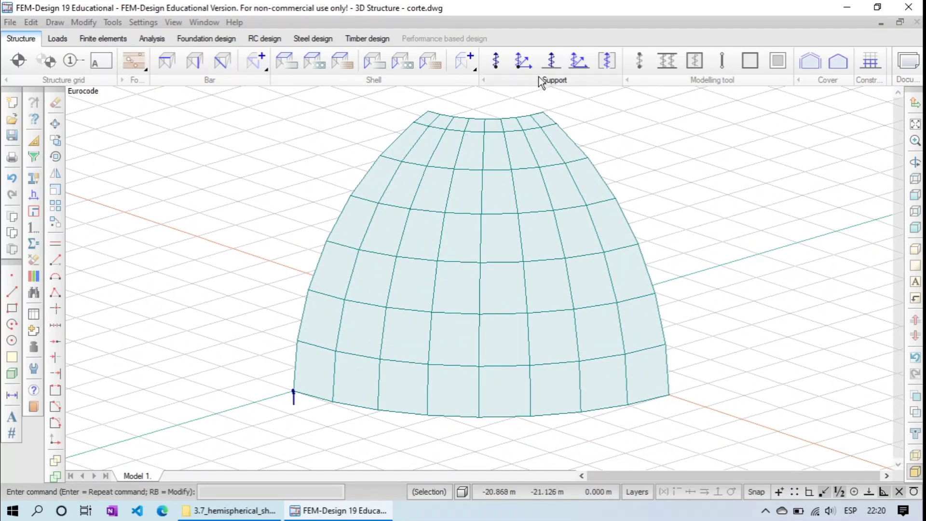
left_click(551, 61)
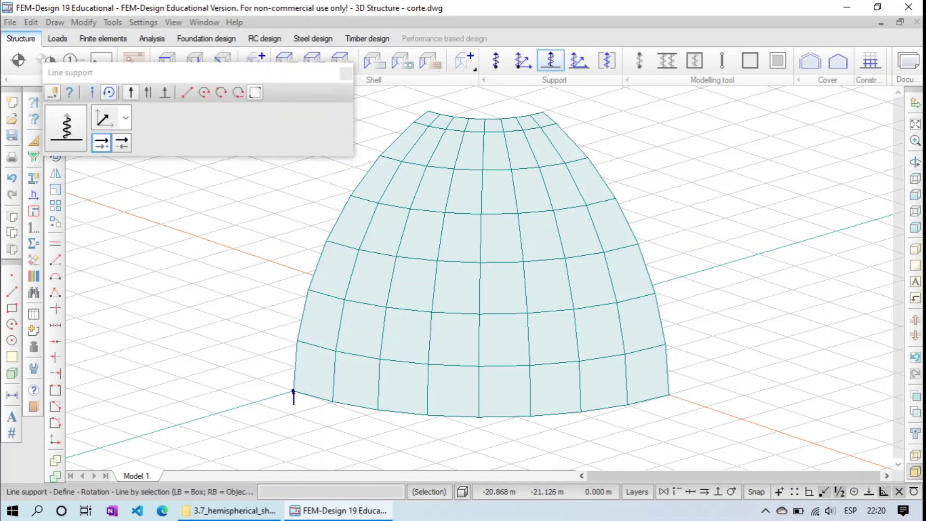
left_click(111, 93)
left_click(125, 118)
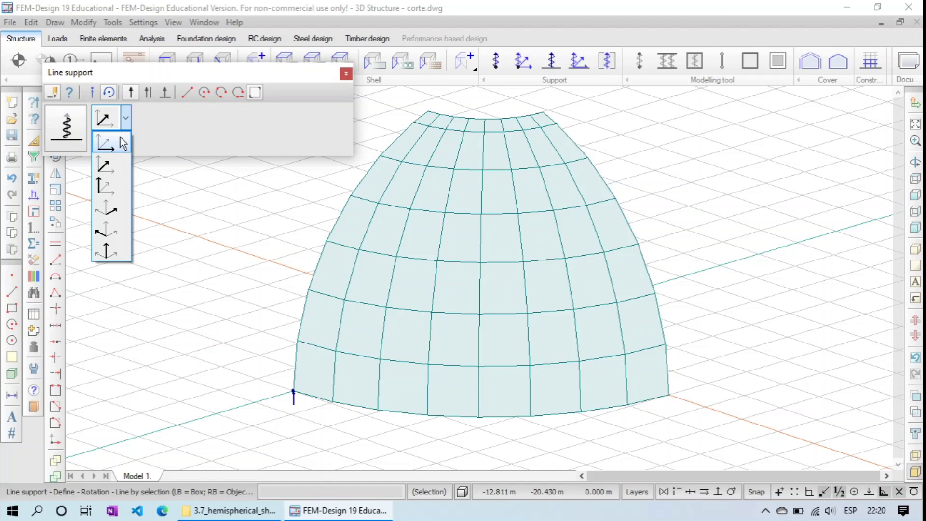
left_click(120, 138)
left_click(346, 72)
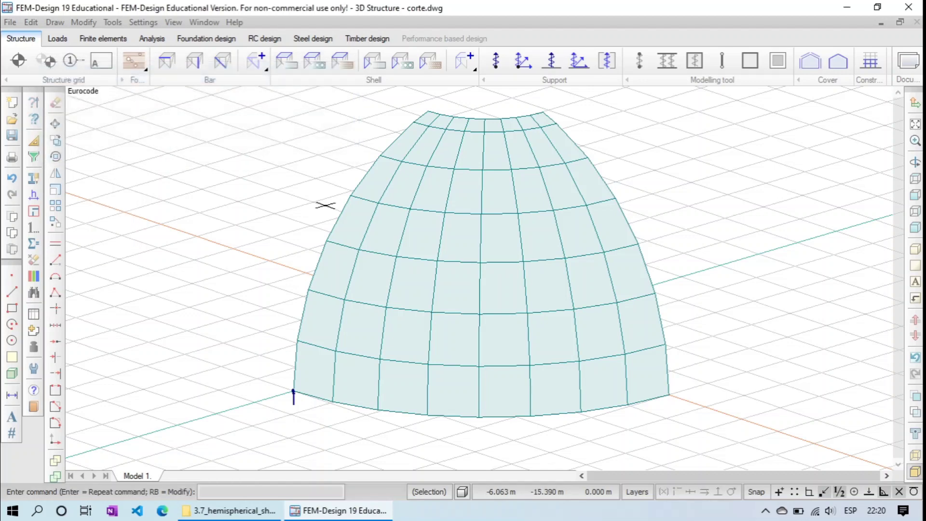
- Place a rotational line support parallel to the global X axis on the lowest side-edge segment above the Y-axis base corner
left_click(914, 162)
left_click_drag(397, 378, 543, 351)
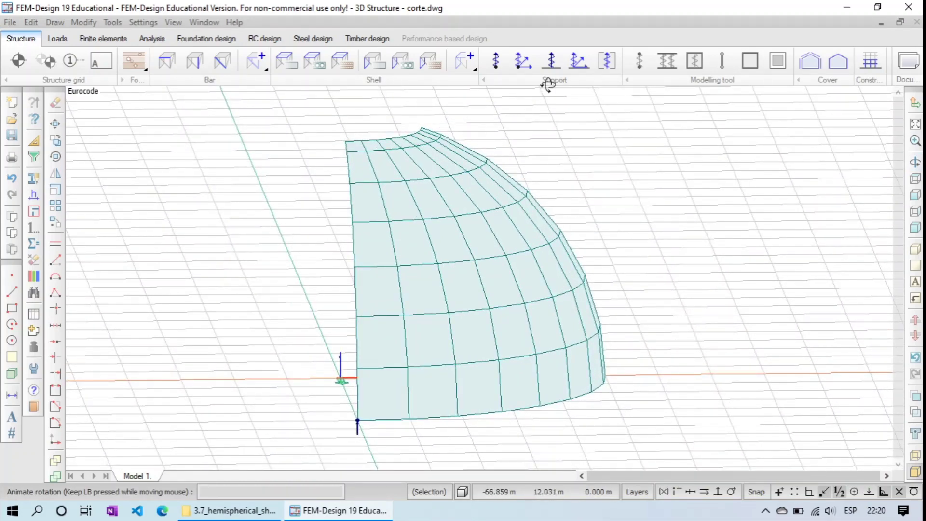
left_click(556, 62)
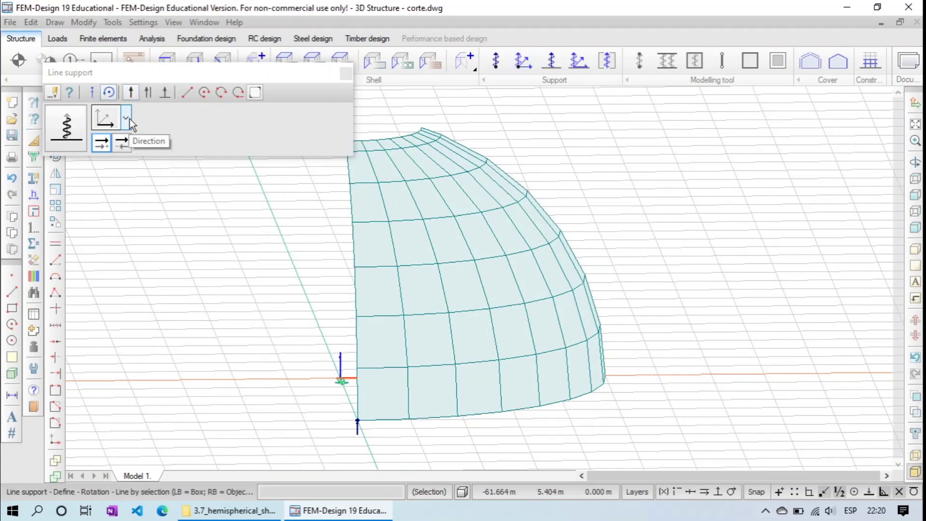
left_click(129, 119)
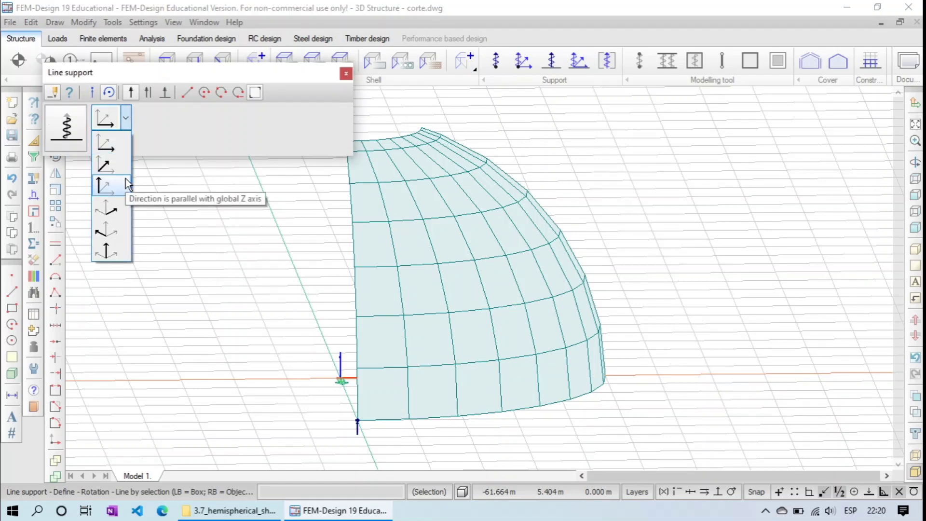
left_click(127, 141)
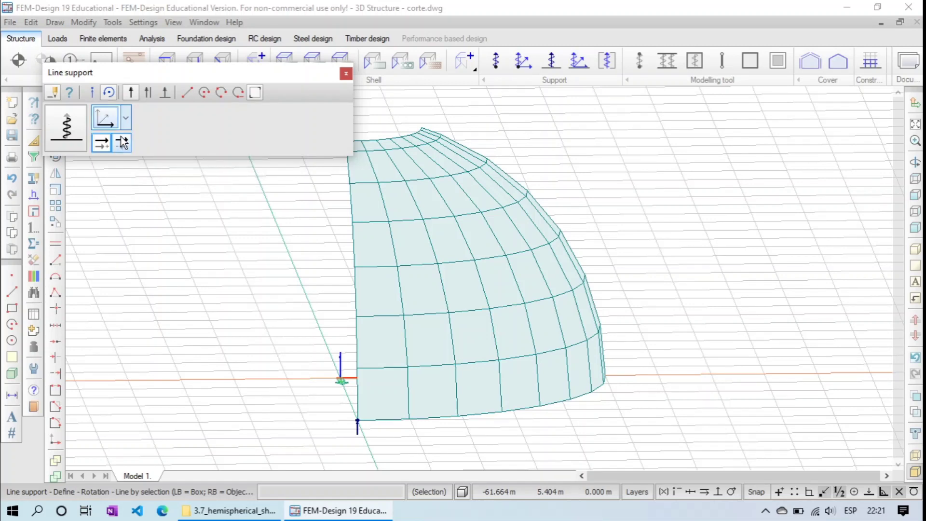
left_click(361, 417)
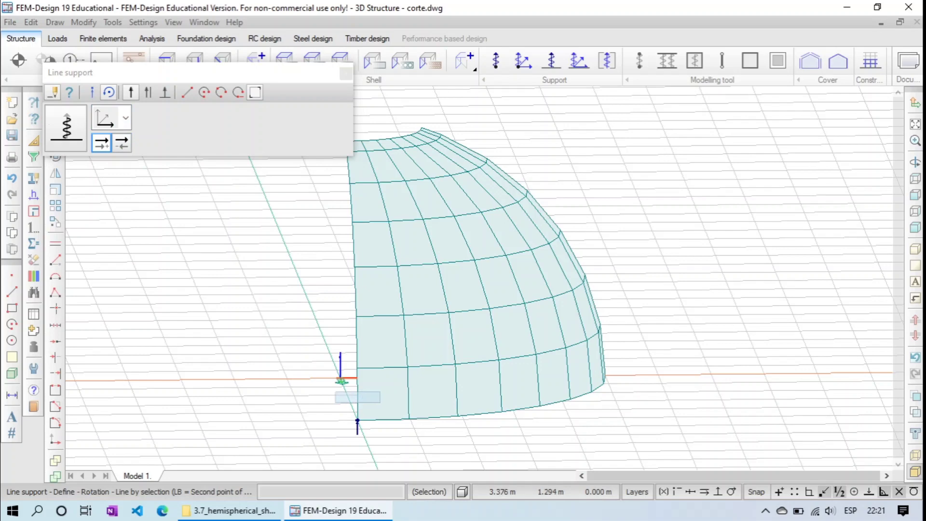
left_click(380, 393)
left_click(318, 407)
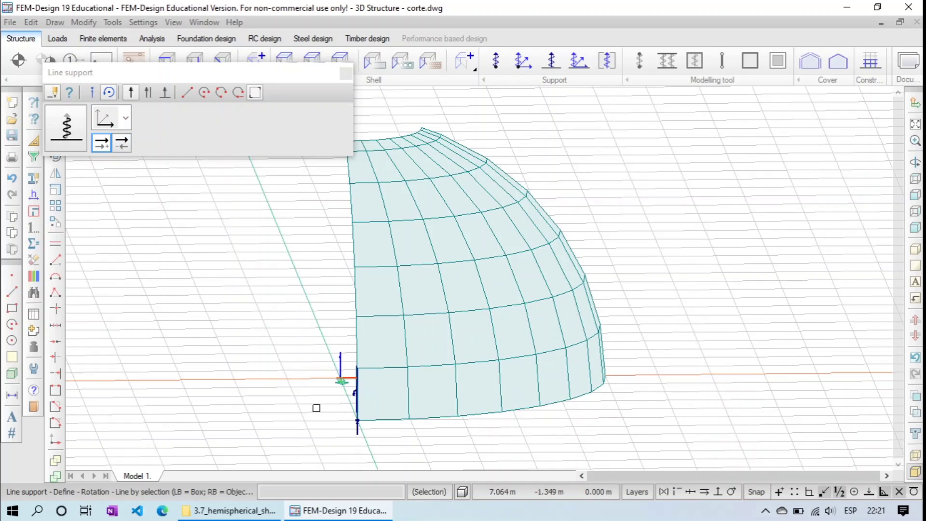
scroll(359, 400, "up", 6)
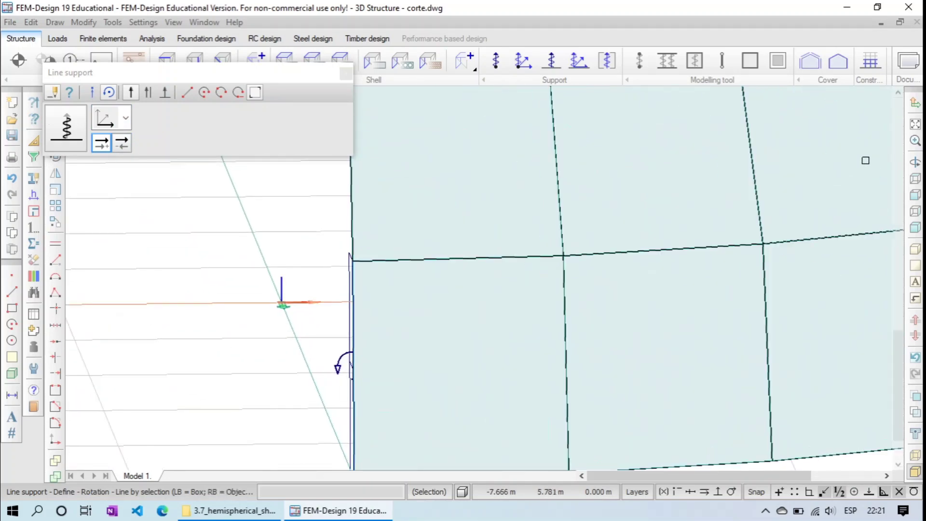
left_click(914, 163)
left_click_drag(378, 435, 586, 313)
left_click_drag(646, 303, 522, 324)
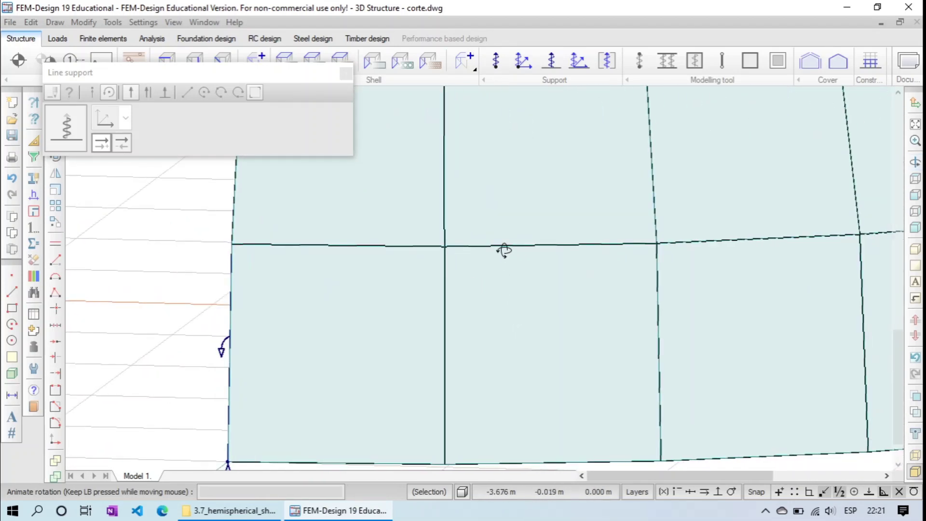
- Cover the remaining panels in the third row from the shell's top with 0.04 m plane plates with rigid edges
scroll(504, 250, "down", 5)
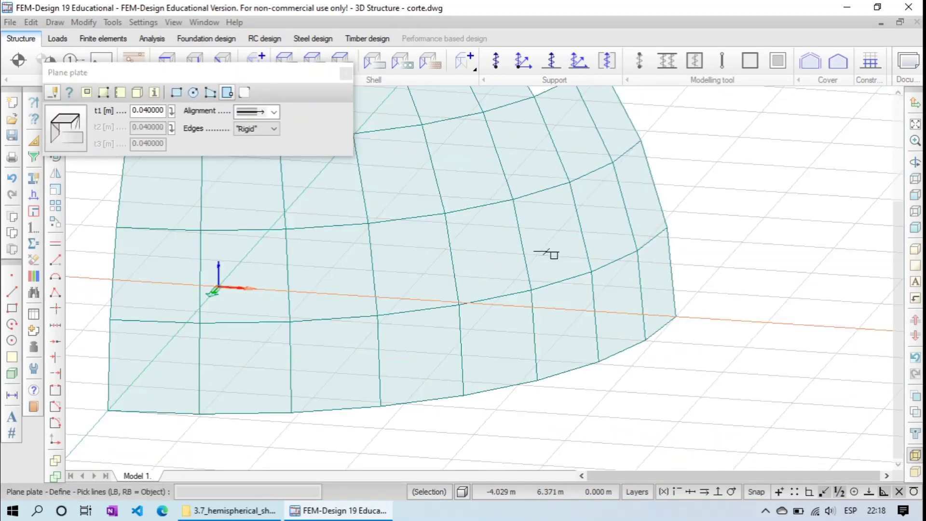
scroll(613, 244, "up", 4)
left_click(585, 217)
left_click(599, 185)
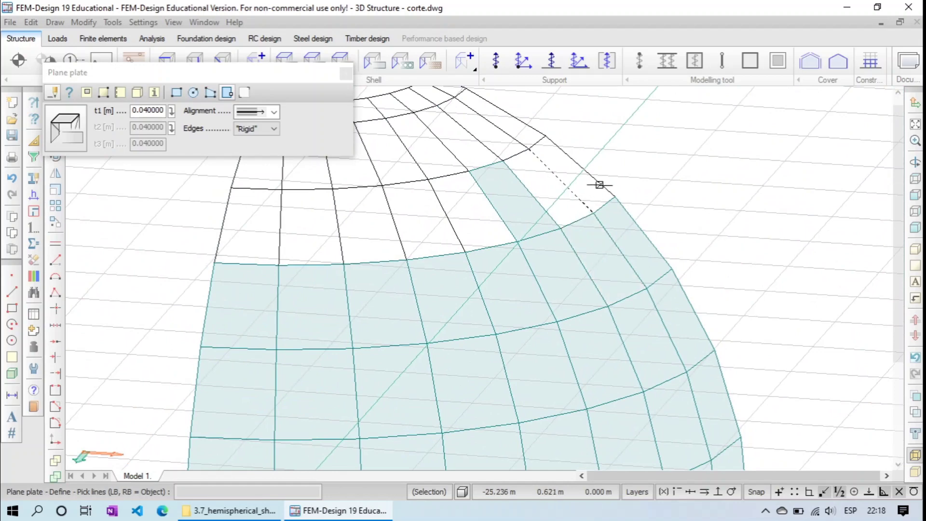
left_click(577, 196)
left_click(545, 210)
left_click(483, 250)
left_click(458, 239)
left_click(400, 238)
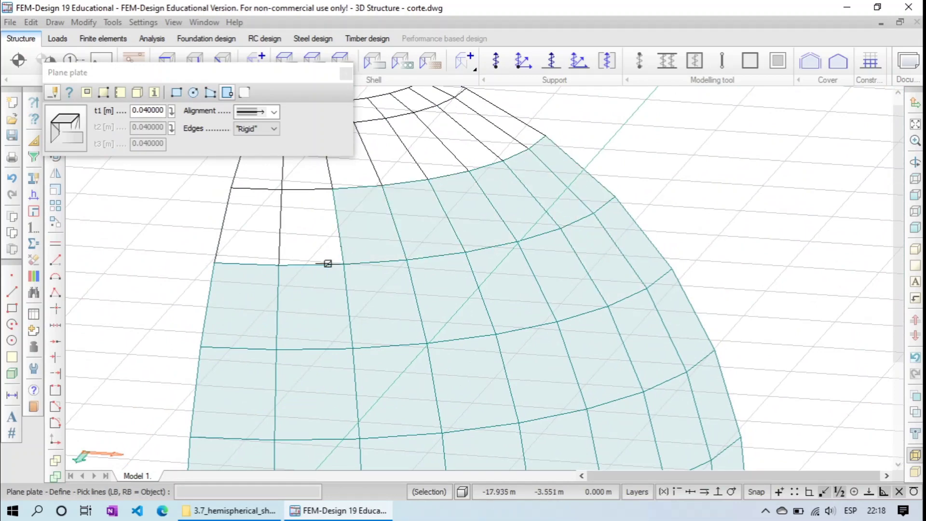
left_click(325, 262)
left_click(261, 258)
- Cover the panels in the second row from the shell's top with 0.04 m plane plates
scroll(260, 258, "down", 3)
left_click(354, 283)
left_click(395, 290)
left_click(421, 316)
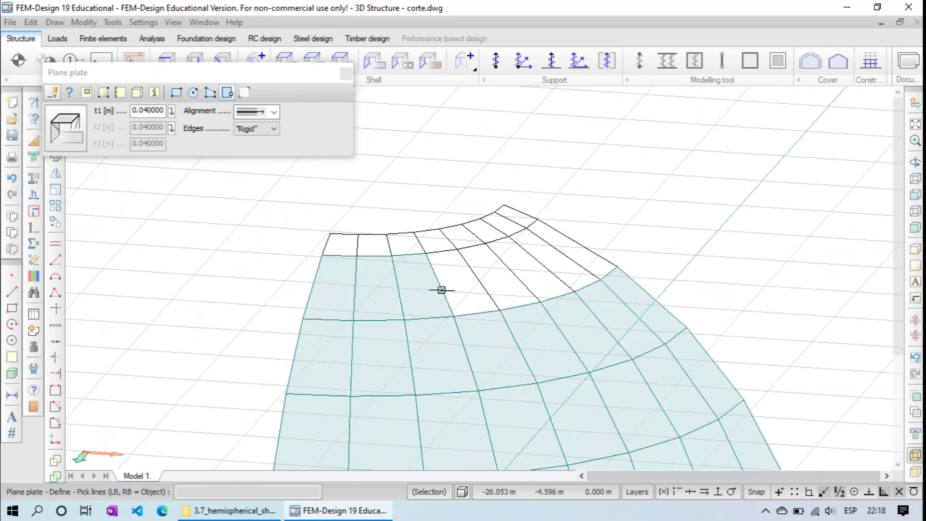
left_click(441, 290)
left_click(525, 286)
left_click(558, 296)
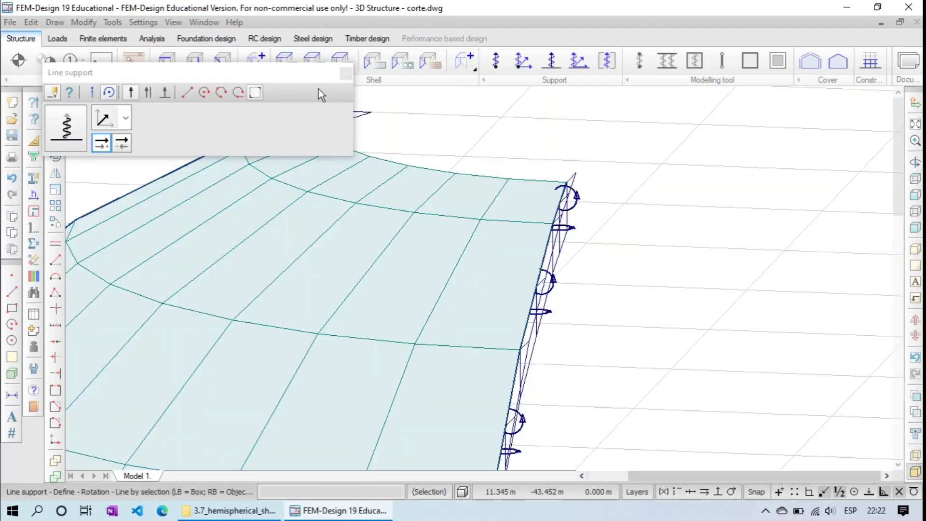
- Finish defining line supports and examine the rotational supports along both side edges of the shell
left_click(345, 73)
scroll(572, 256, "down", 2)
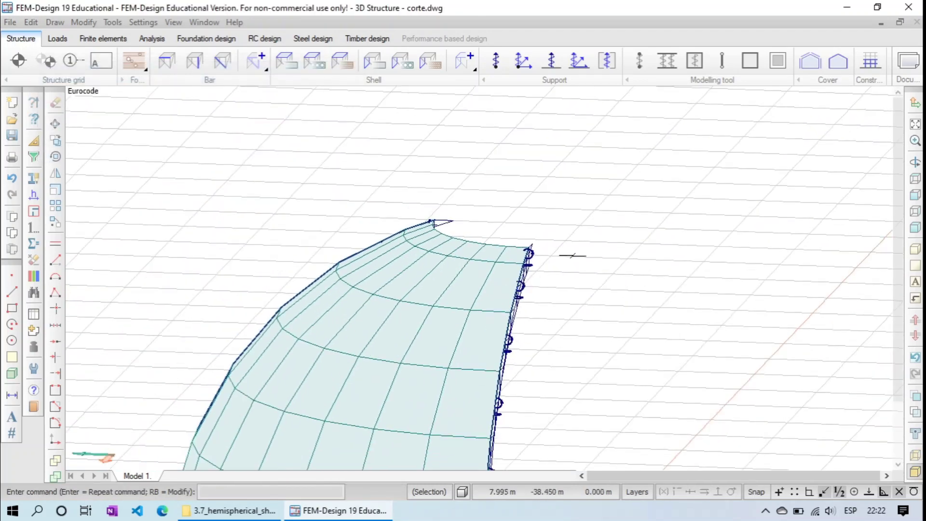
middle_click_drag(558, 383, 588, 262)
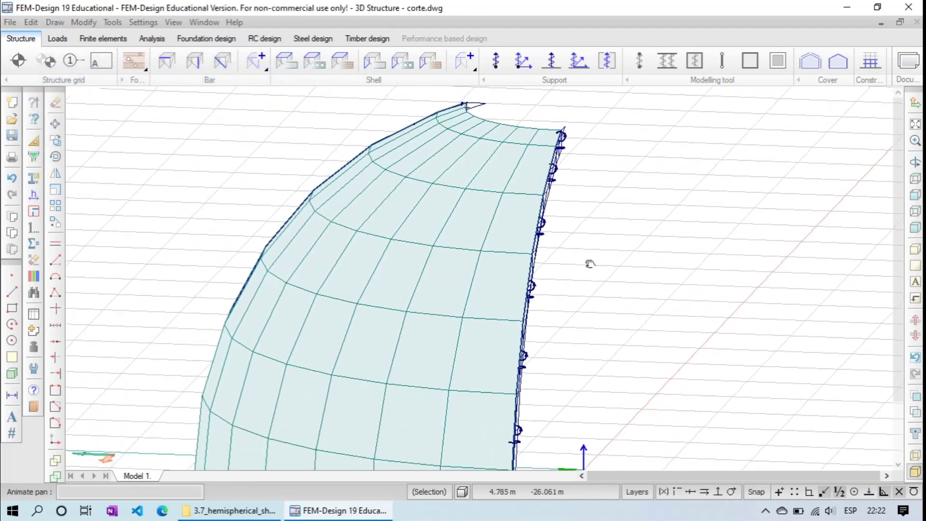
left_click_drag(596, 121, 637, 272)
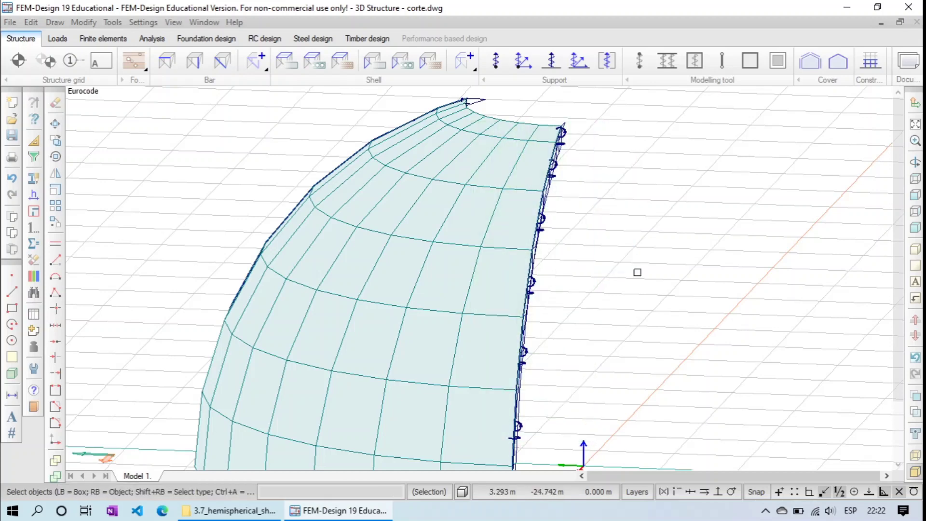
left_click(914, 162)
left_click_drag(579, 314, 564, 392)
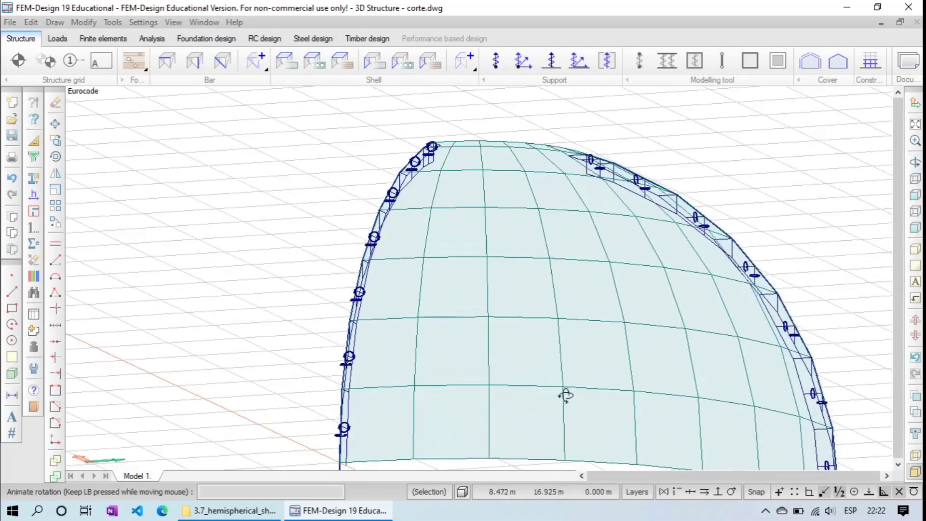
left_click_drag(541, 316, 474, 207)
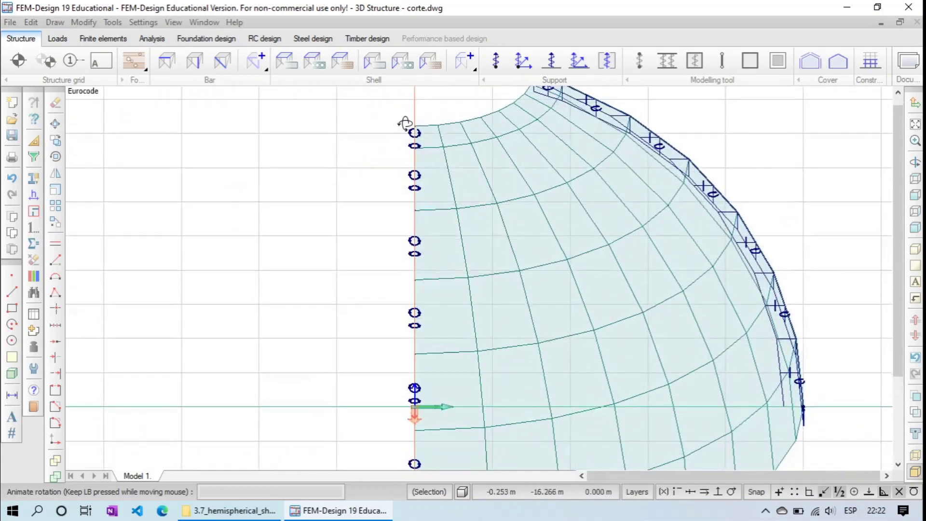
left_click_drag(402, 115, 400, 124)
key("Escape")
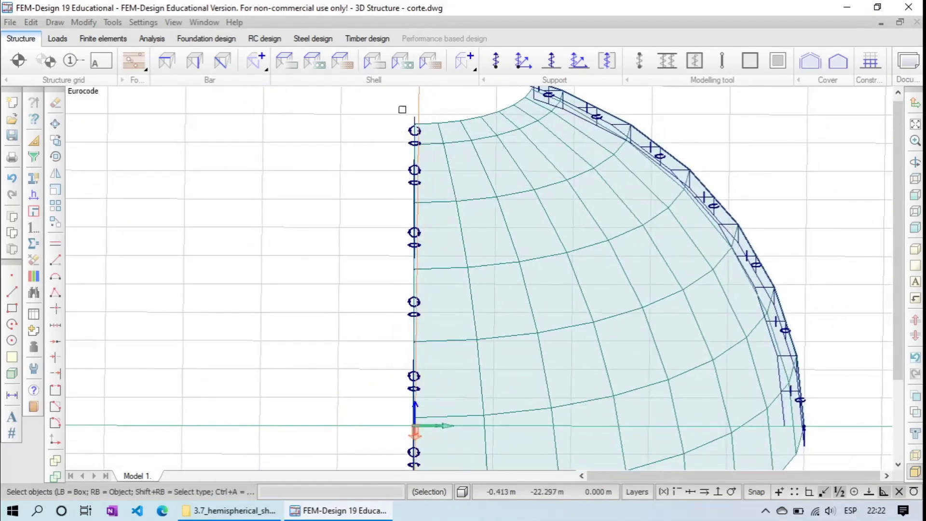
left_click(403, 110)
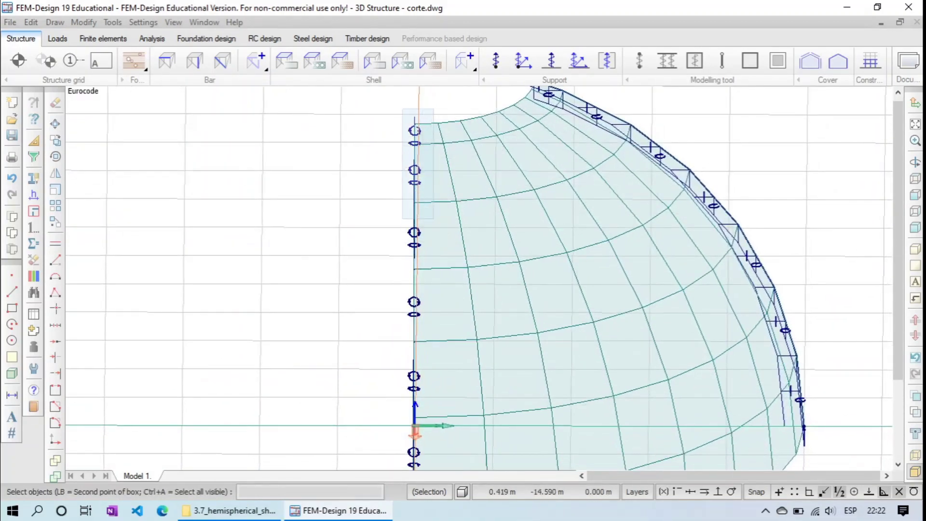
left_click(431, 217)
left_click(413, 152)
scroll(413, 151, "up", 5)
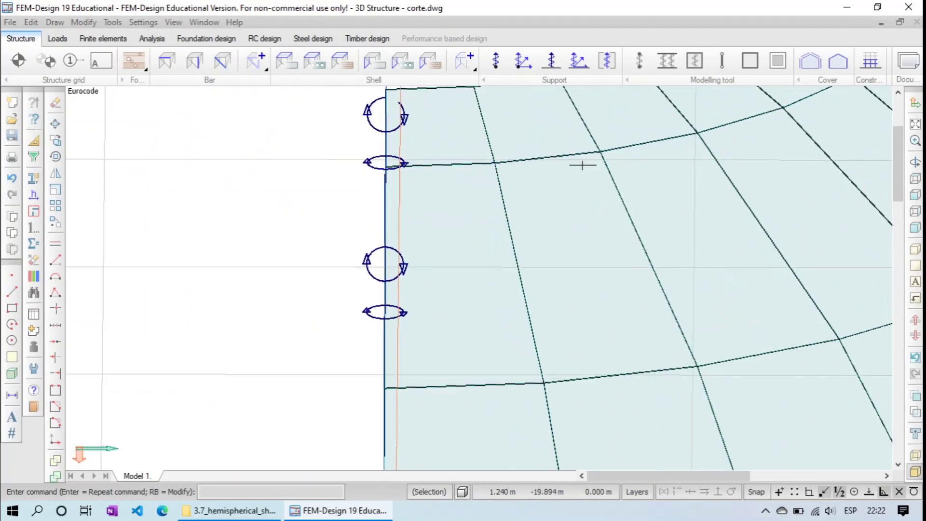
scroll(405, 357, "down", 4)
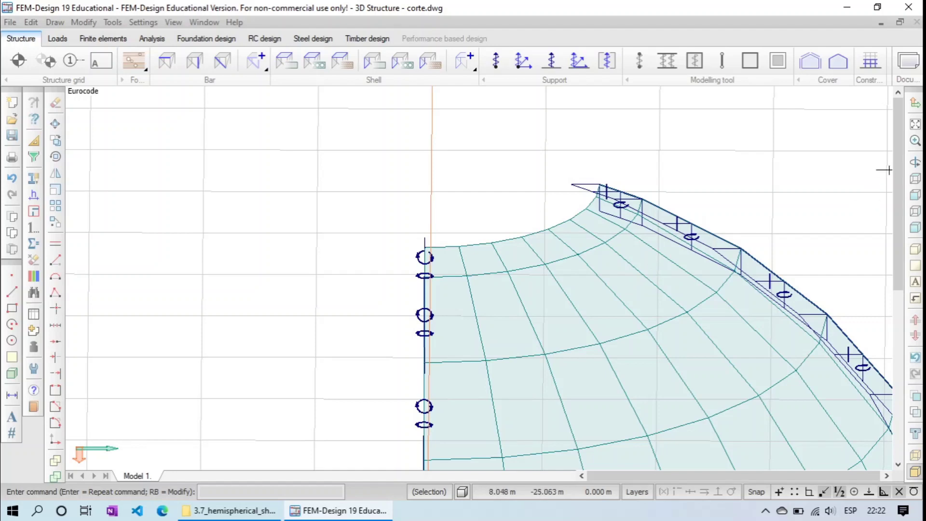
- Examine the complete supported shell from the side and in the standard axonometric view
left_click(915, 162)
left_click_drag(485, 283, 533, 330)
right_click(596, 253)
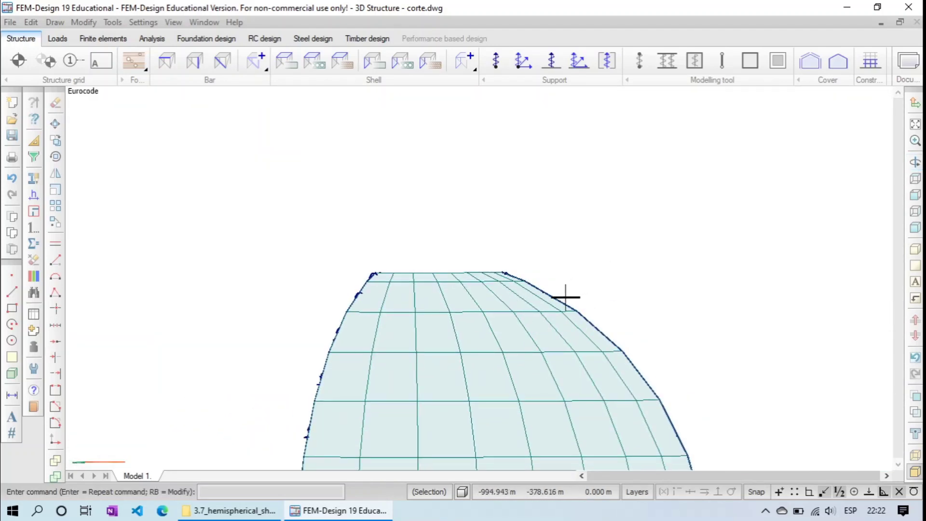
scroll(563, 298, "down", 2)
scroll(532, 317, "down", 2)
middle_click_drag(513, 388, 482, 292)
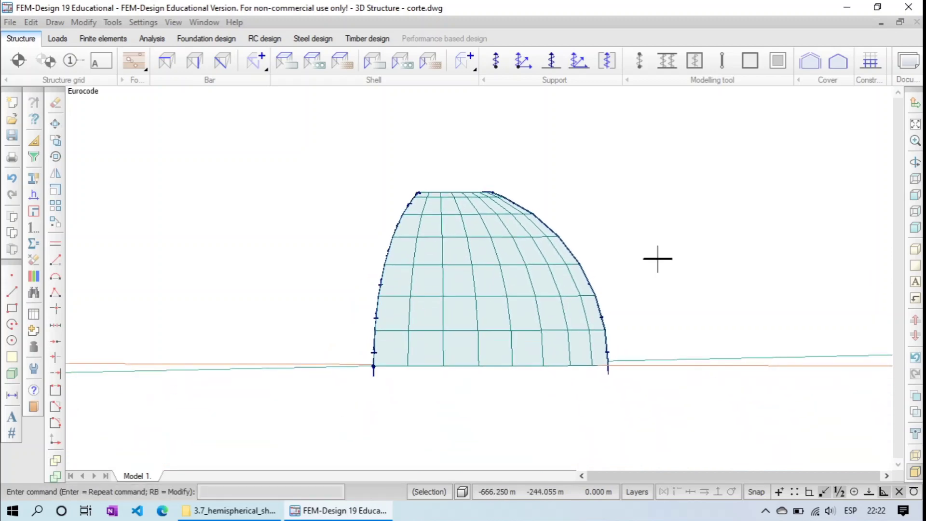
left_click(915, 226)
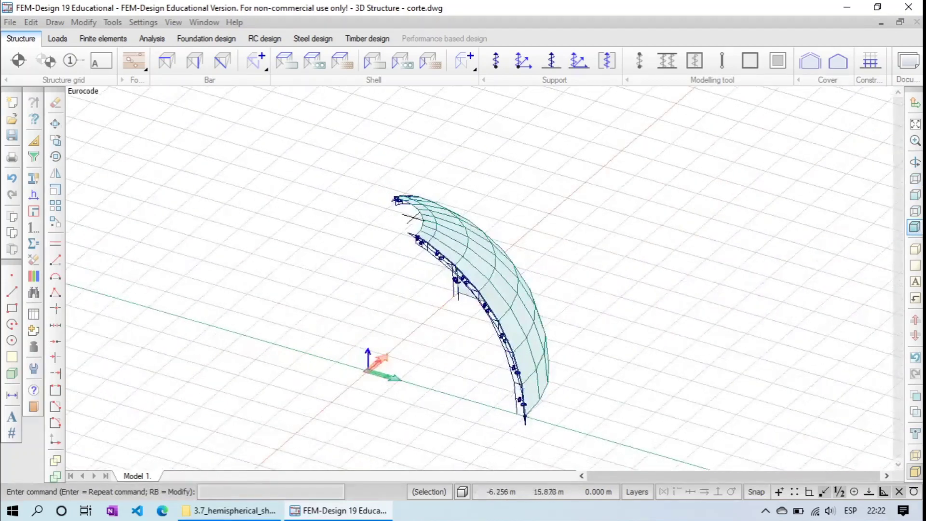
scroll(536, 331, "up", 1)
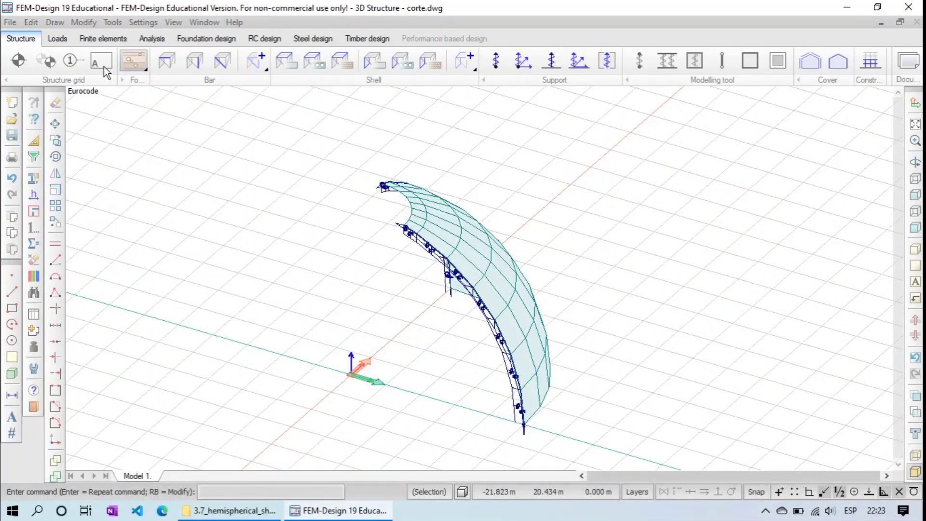
- Create a load case named carga
left_click(57, 38)
left_click(16, 62)
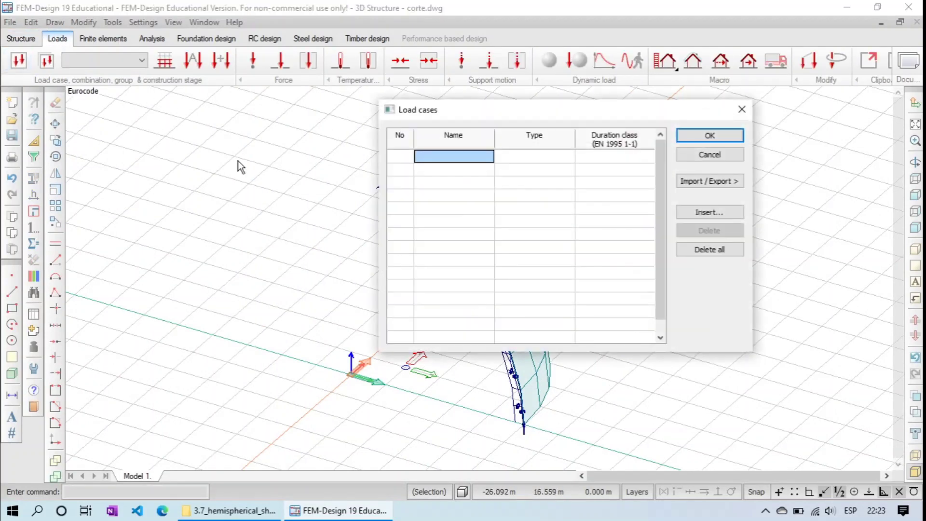
type("carga")
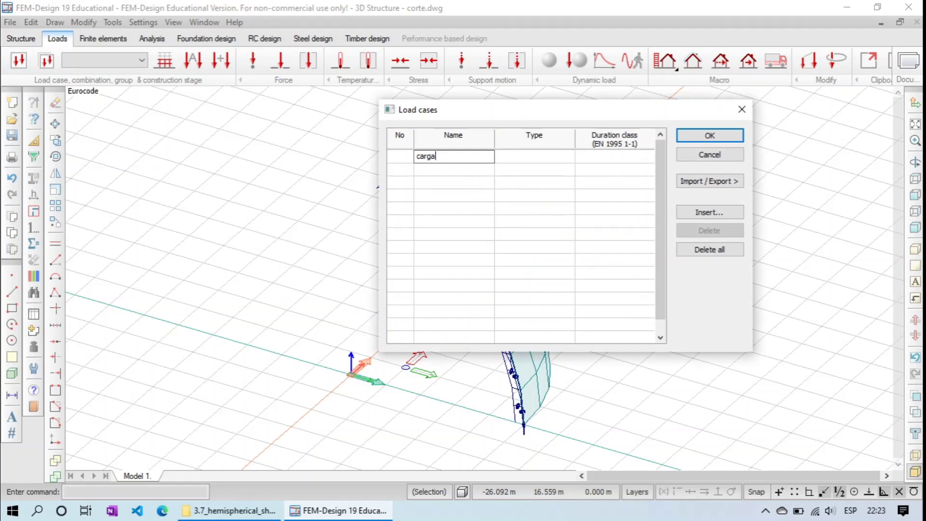
left_click(703, 137)
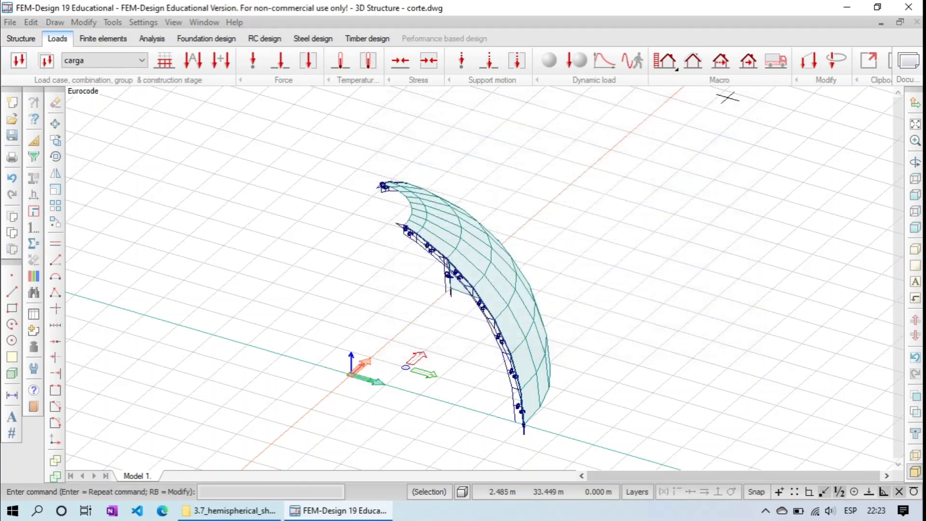
left_click(914, 162)
left_click_drag(676, 424, 504, 409)
scroll(490, 352, "up", 6)
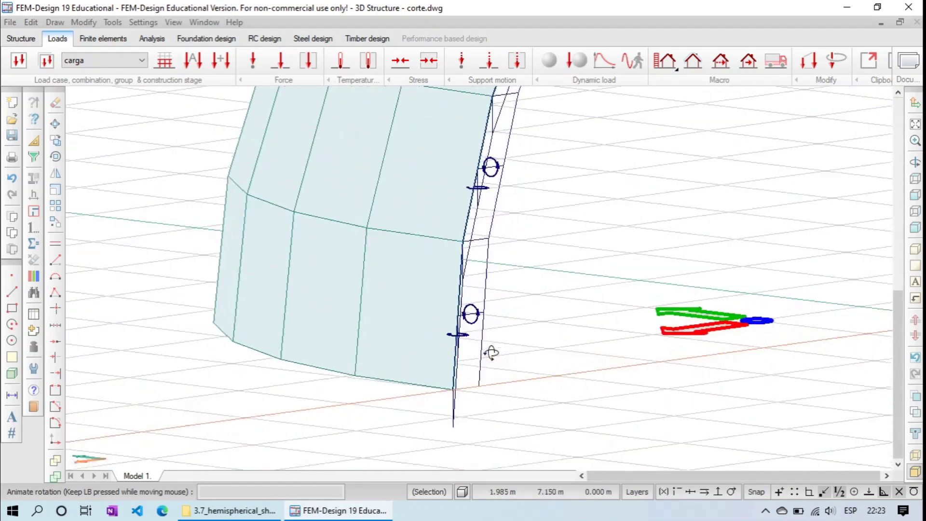
left_click(266, 58)
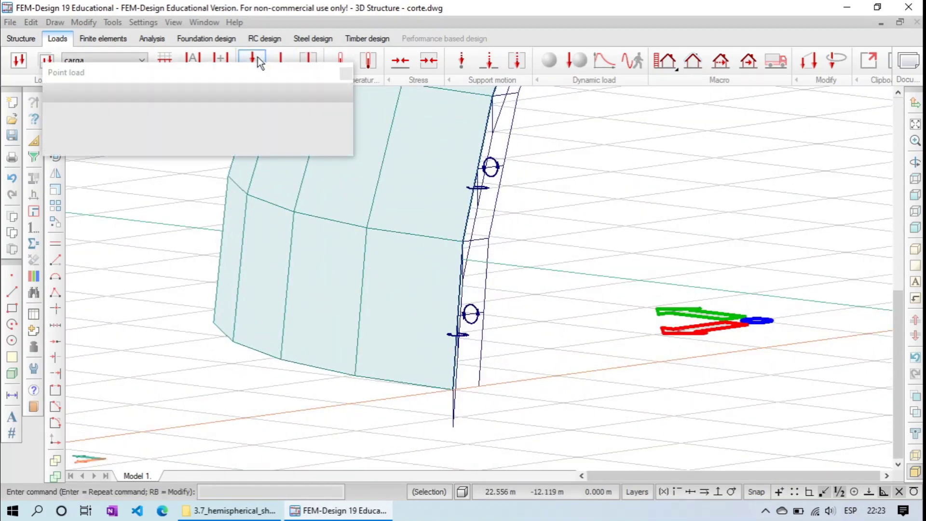
left_click(207, 119)
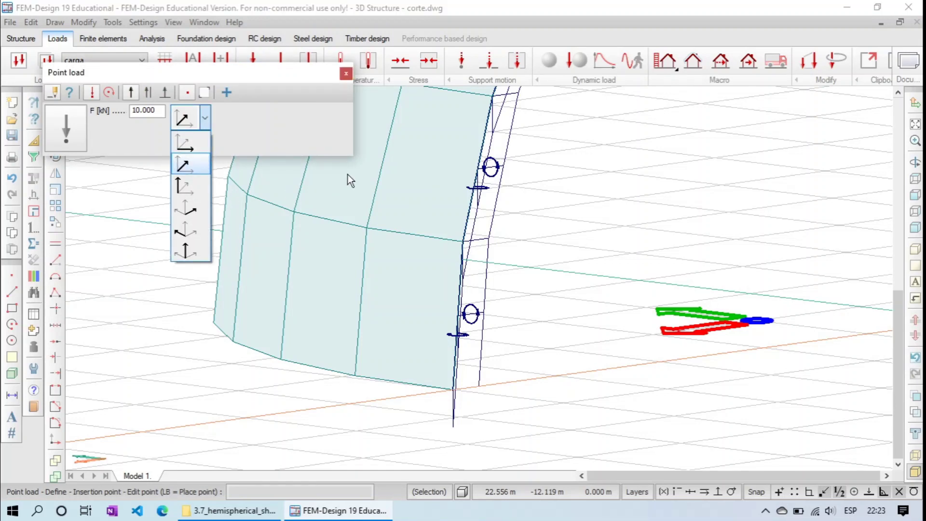
left_click(347, 73)
left_click(347, 72)
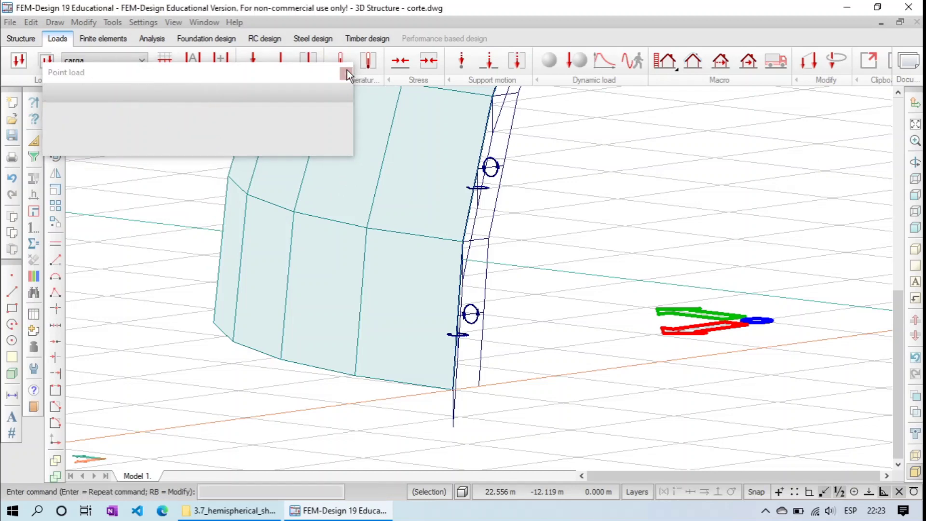
- Examine the shell's base corner with the point support on the Y axis and the orientation of the coordinate axes
middle_click_drag(911, 239, 694, 256, "shift")
scroll(694, 255, "down", 2)
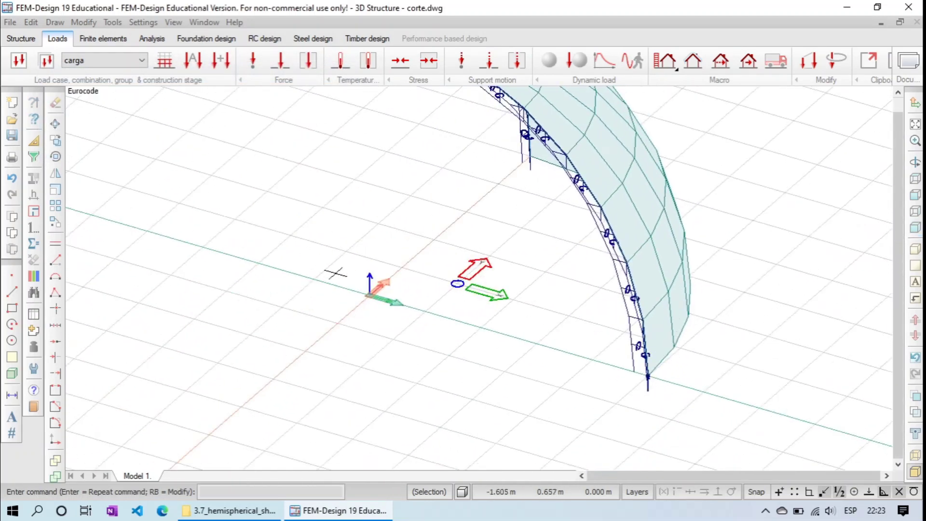
scroll(673, 386, "up", 3)
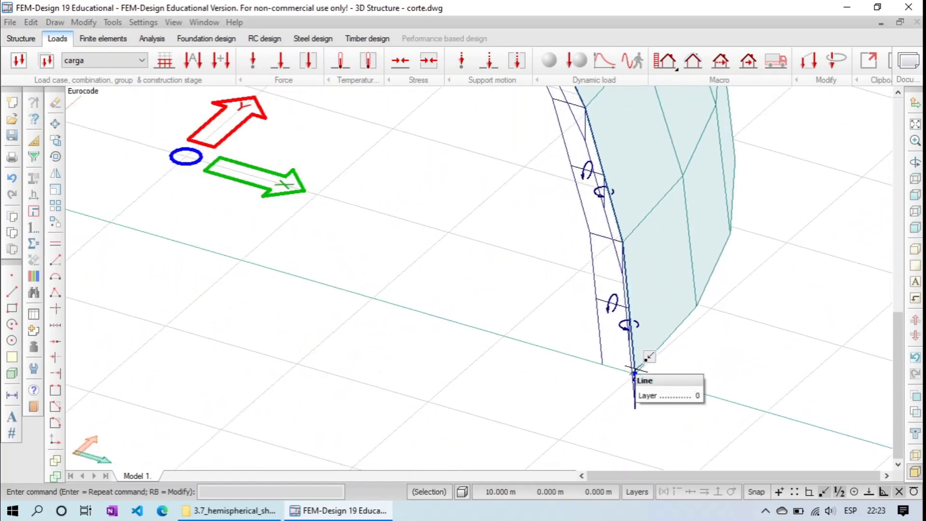
- Place a 10 kN point load in the positive global X direction on the shell's base corner on the X axis
left_click(252, 61)
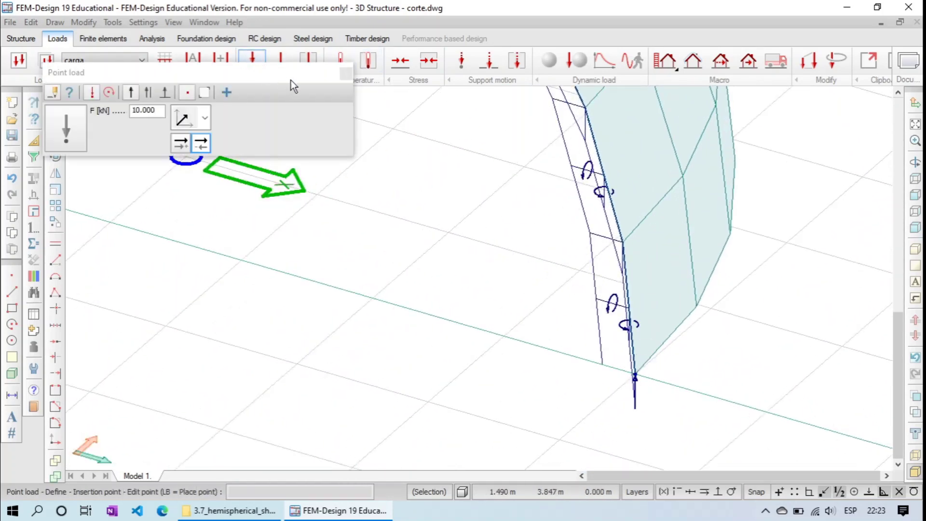
left_click(186, 143)
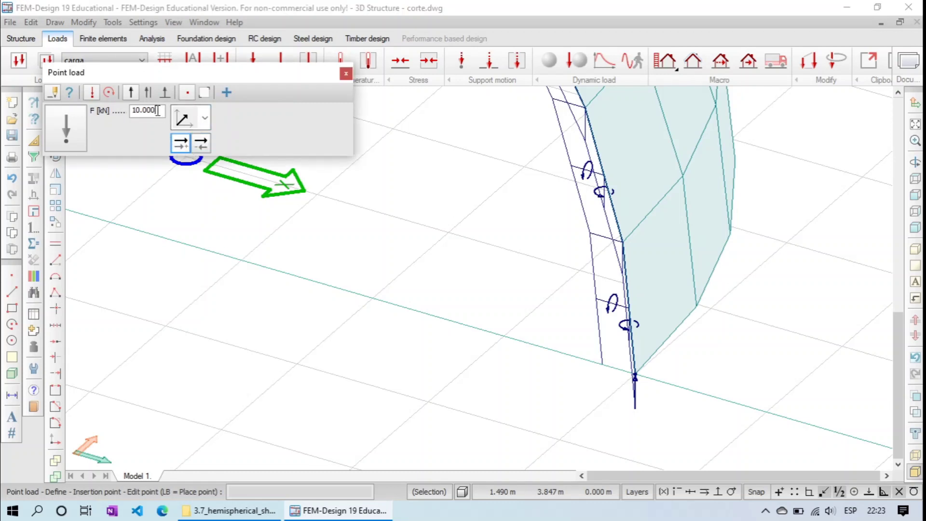
left_click(203, 122)
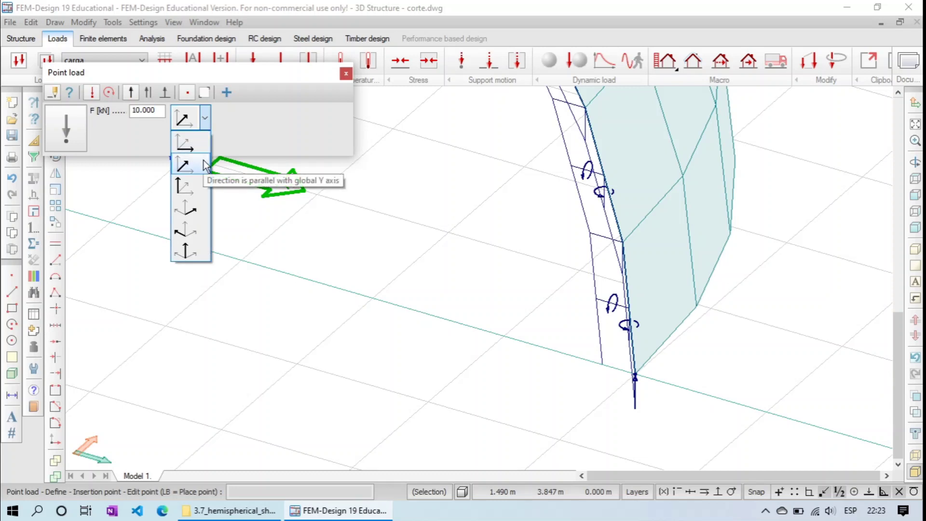
left_click(185, 143)
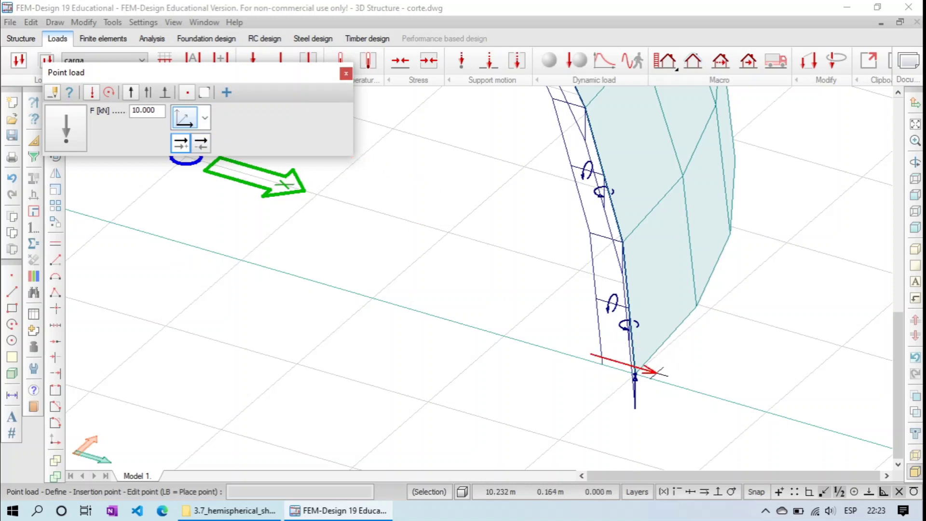
left_click(634, 373)
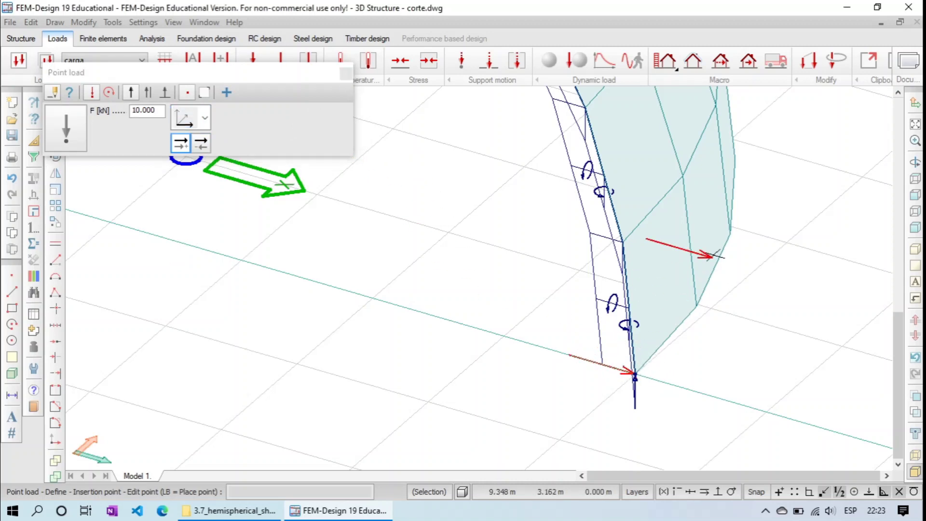
- Place a 10 kN point load in the negative global Y direction on the shell's base corner on the Y axis
scroll(718, 243, "down", 2)
middle_click_drag(772, 208, 566, 291)
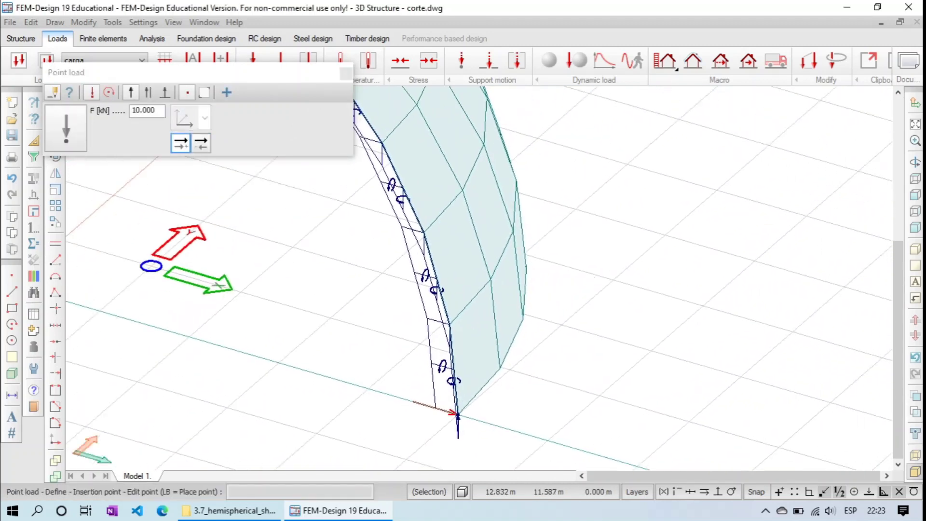
left_click(915, 163)
left_click_drag(696, 194, 721, 331)
right_click(721, 331)
middle_click_drag(692, 338, 312, 303)
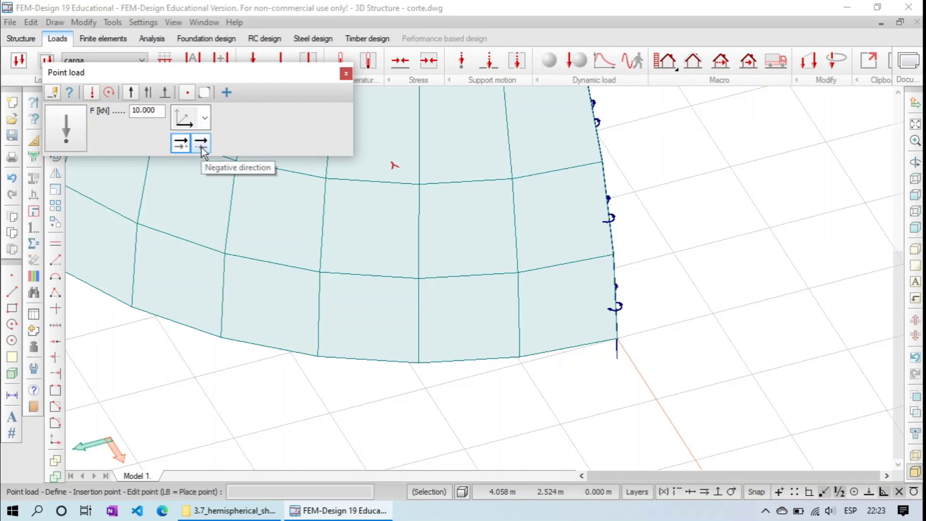
left_click(204, 118)
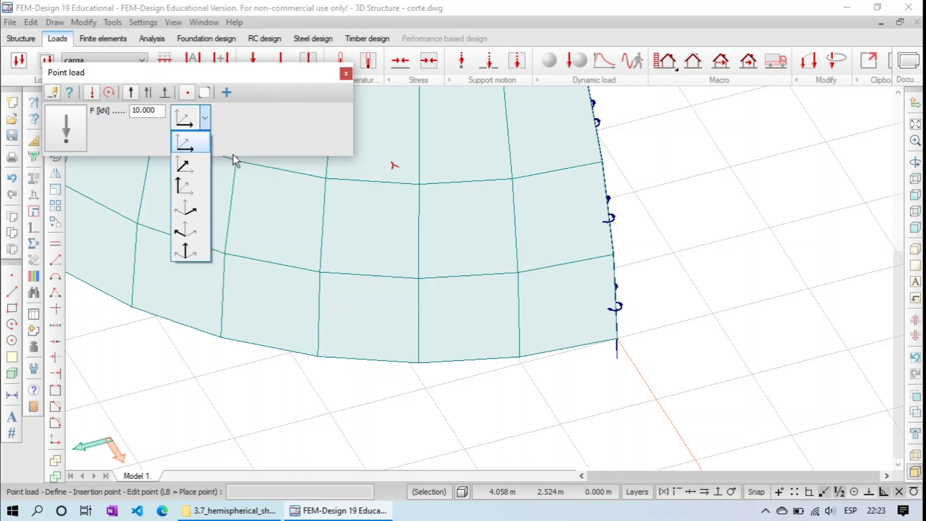
left_click(197, 166)
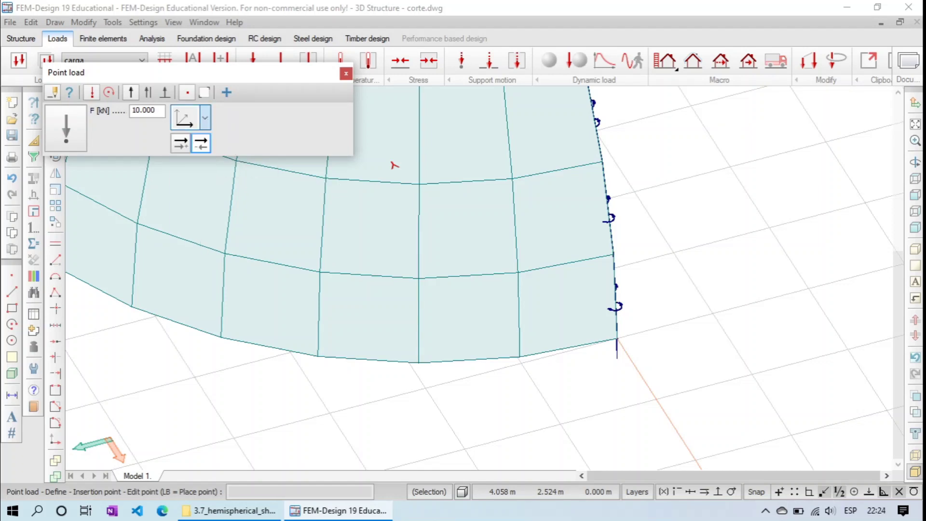
left_click(617, 340)
left_click(346, 73)
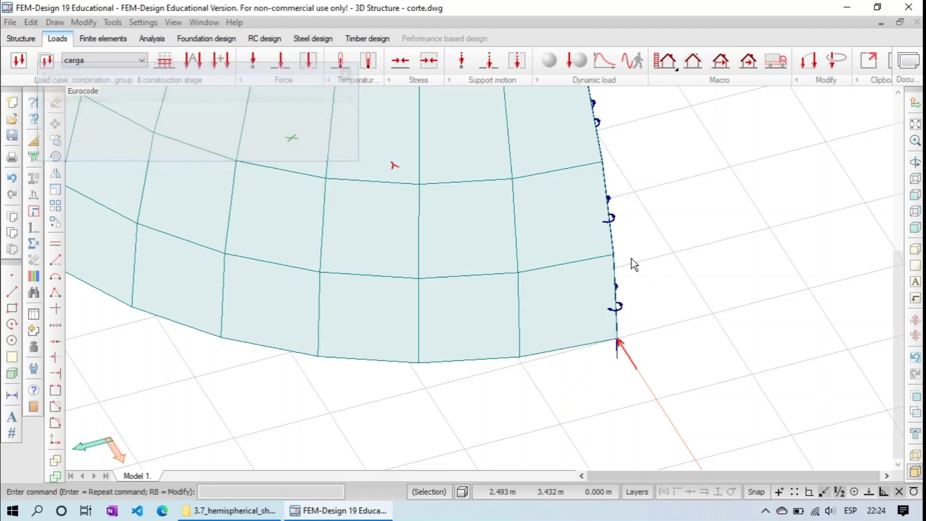
- Examine the whole loaded shell from the outside with both base corners in view
scroll(636, 279, "down", 3)
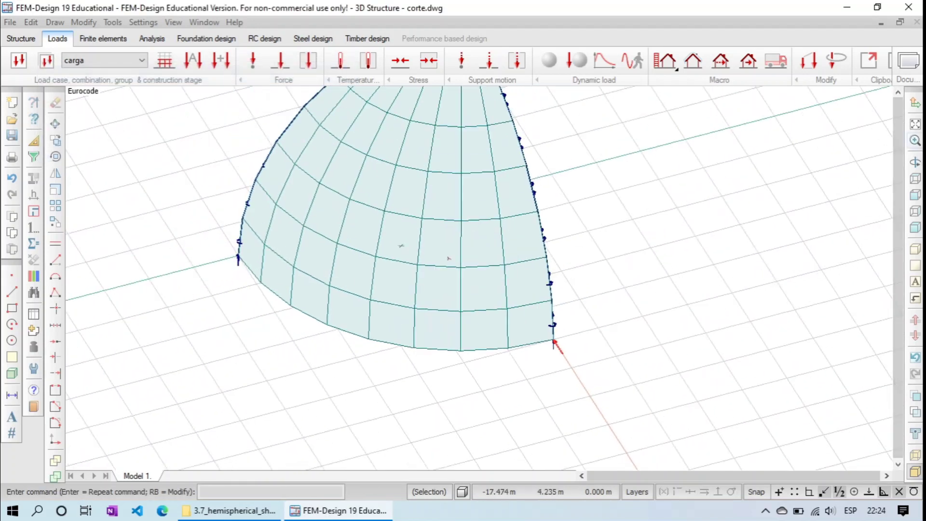
left_click(915, 162)
left_click_drag(485, 284, 515, 216)
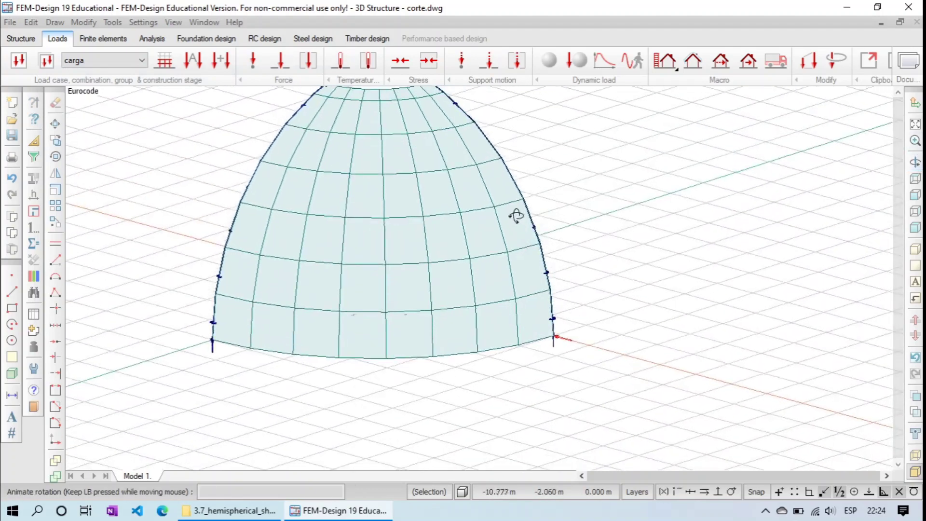
scroll(403, 197, "down", 2)
key("Escape")
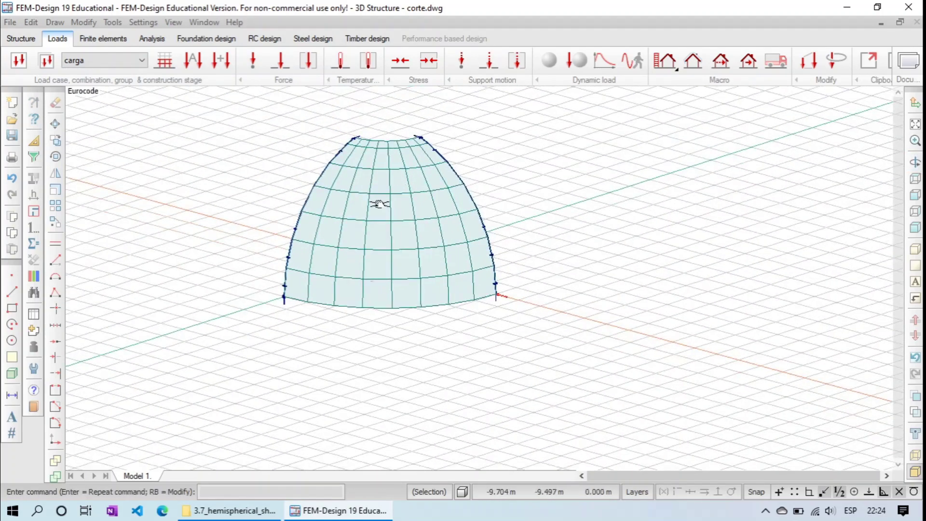
middle_click_drag(378, 201, 487, 299)
scroll(487, 299, "up", 2)
middle_click_drag(517, 364, 480, 306)
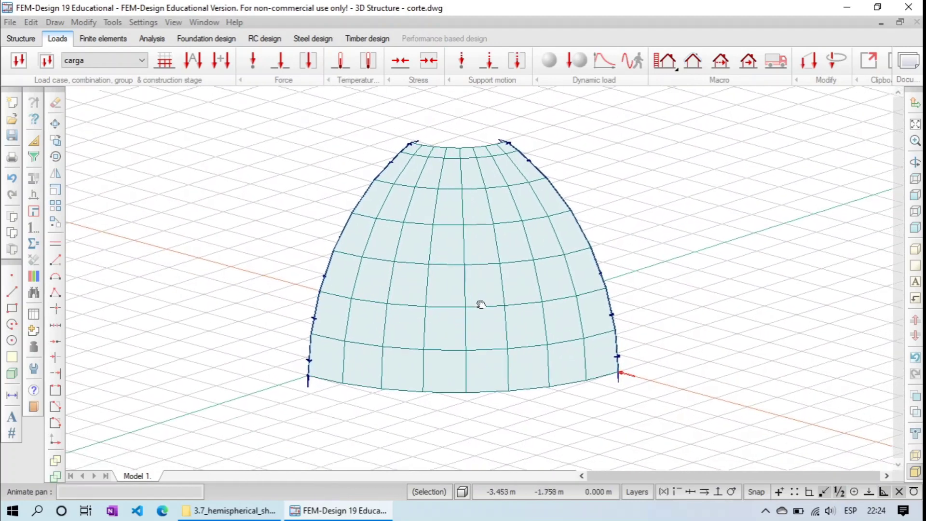
- Generate the finite element mesh for all plates of the shell
left_click(103, 37)
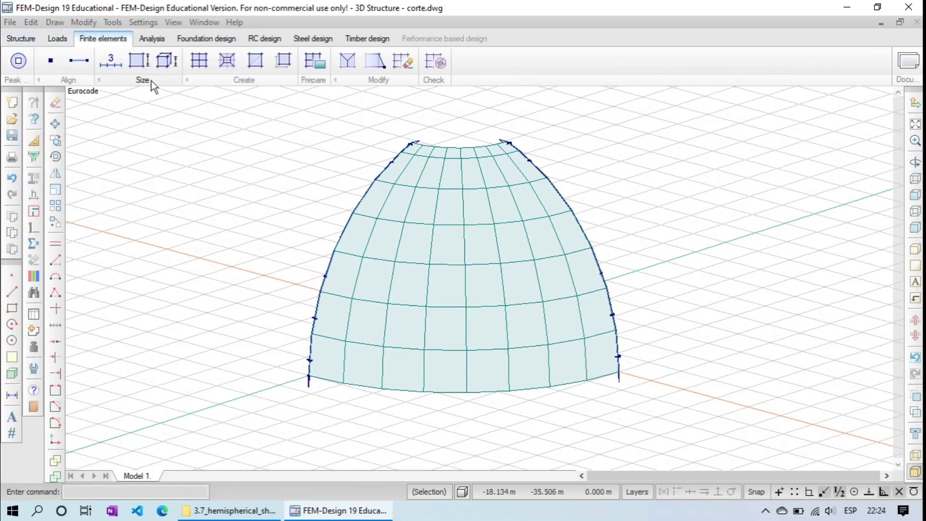
left_click(198, 64)
left_click(284, 109)
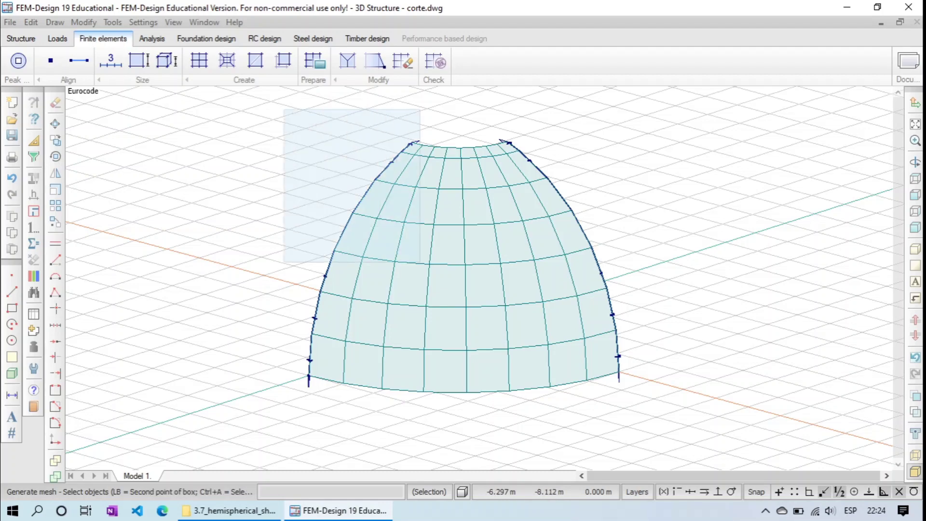
left_click(669, 406)
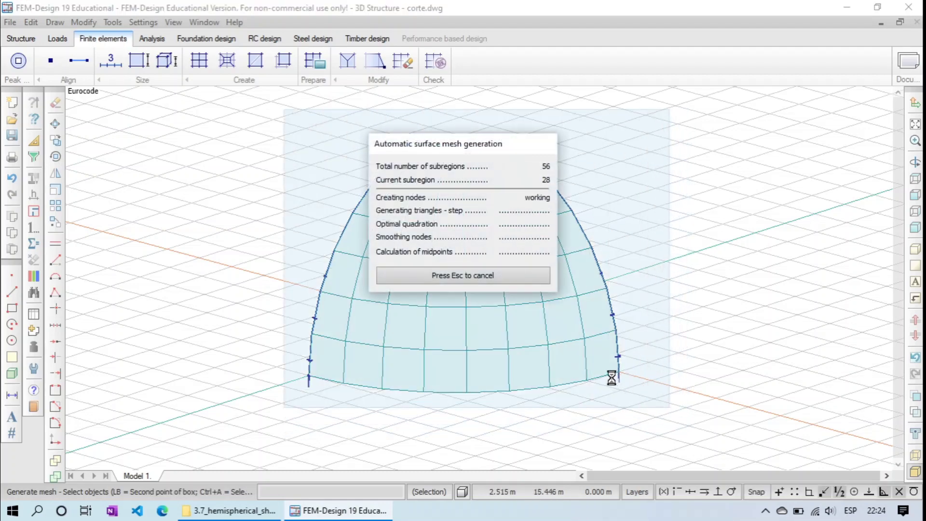
- Examine the generated mesh near the supported base corner and across the lower rows of plates
scroll(393, 313, "up", 5)
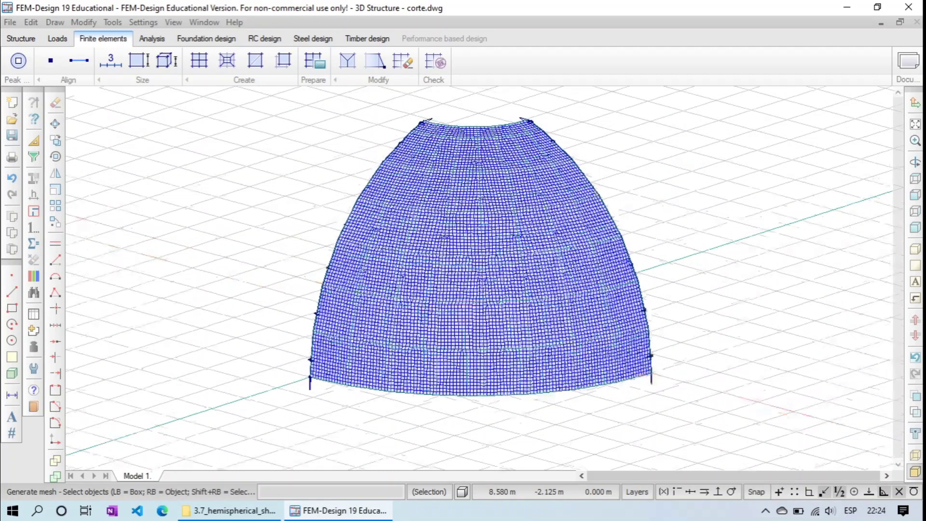
scroll(273, 372, "up", 2)
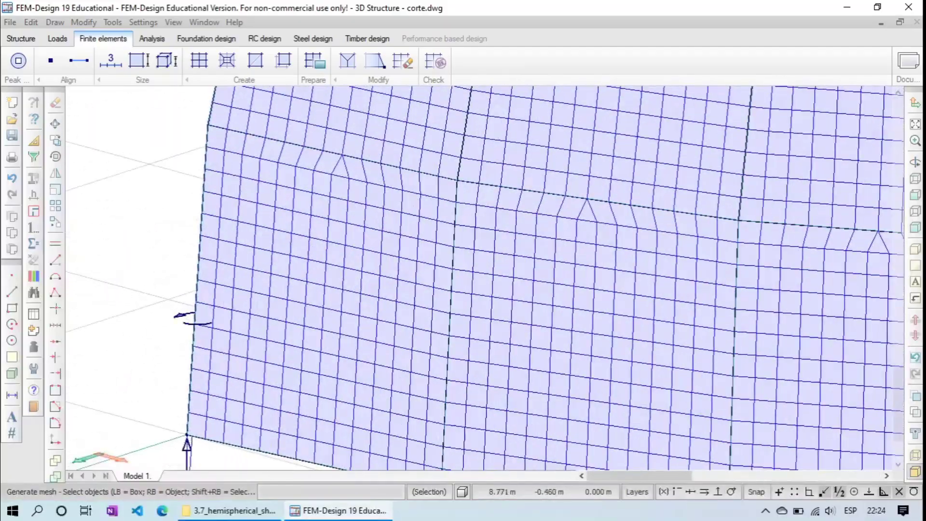
scroll(241, 409, "down", 5)
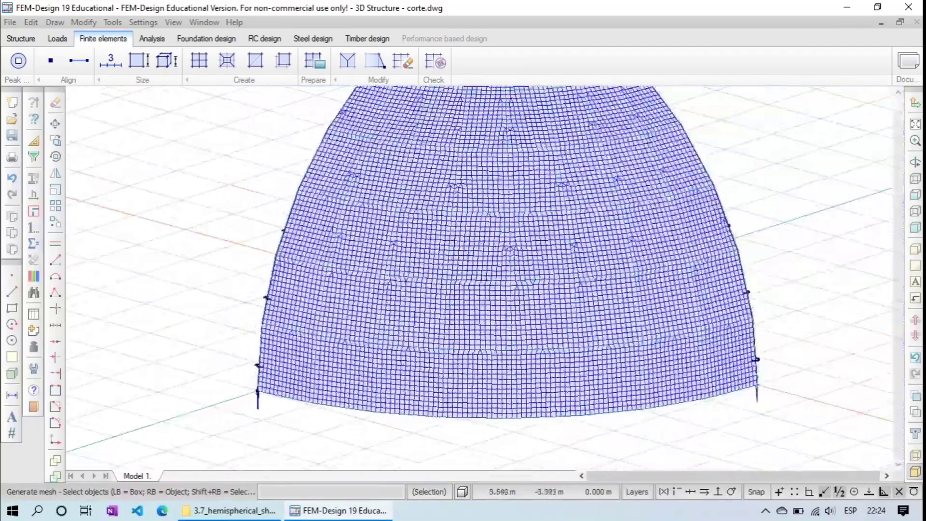
scroll(242, 408, "up", 2)
scroll(350, 313, "up", 7)
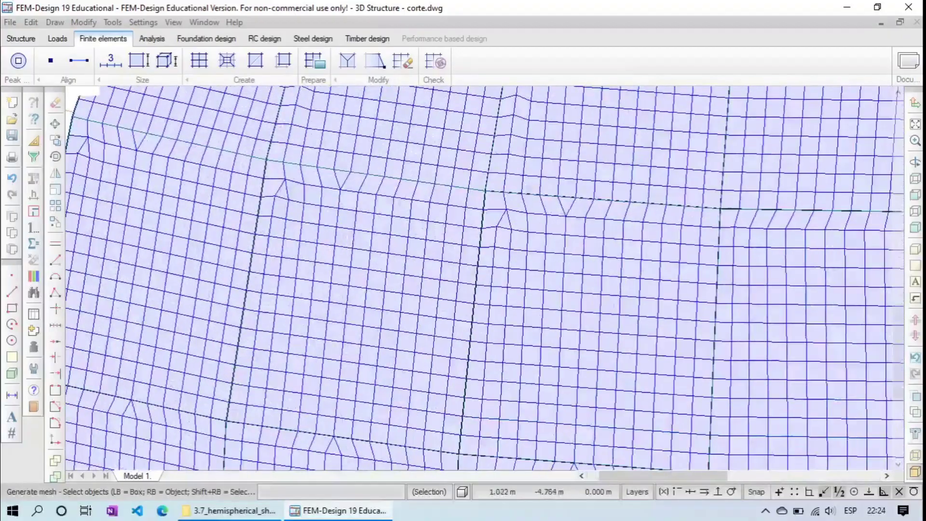
scroll(383, 246, "down", 5)
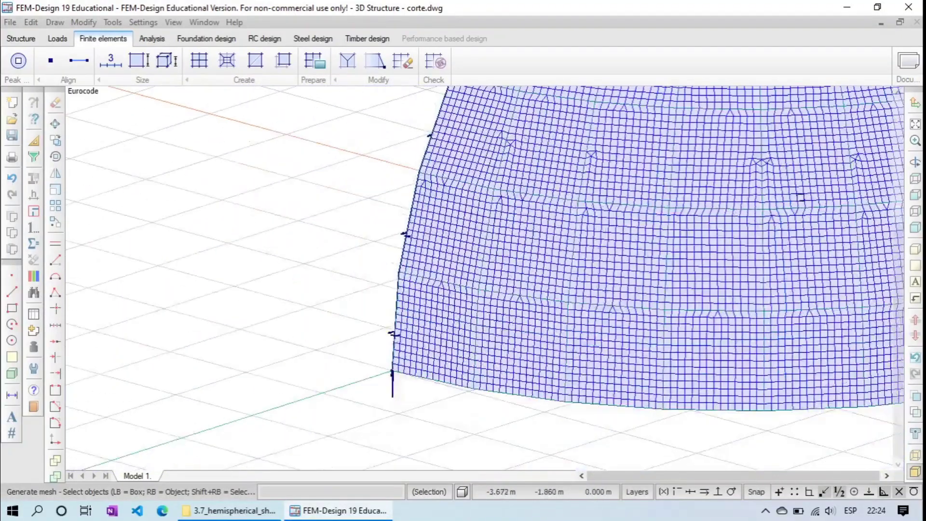
key("Escape")
middle_click_drag(798, 197, 570, 305)
scroll(603, 262, "down", 7)
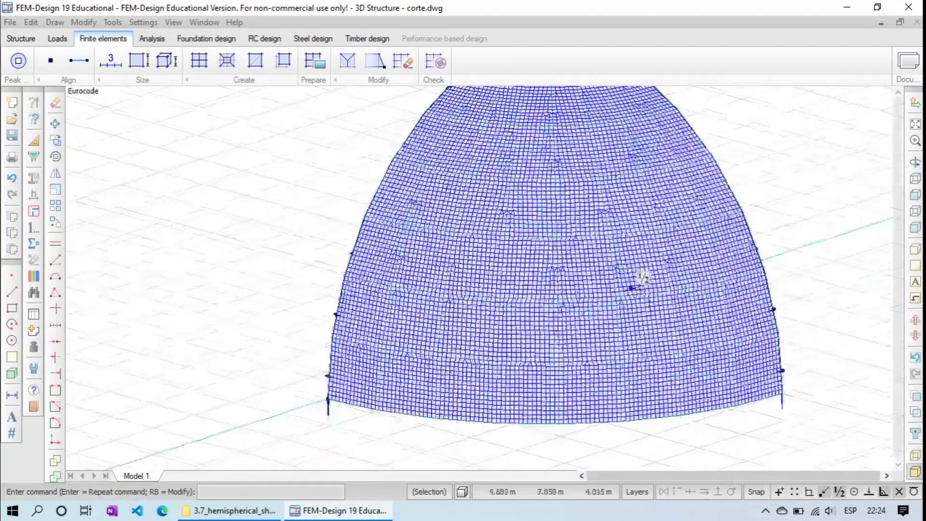
middle_click_drag(736, 257, 653, 288)
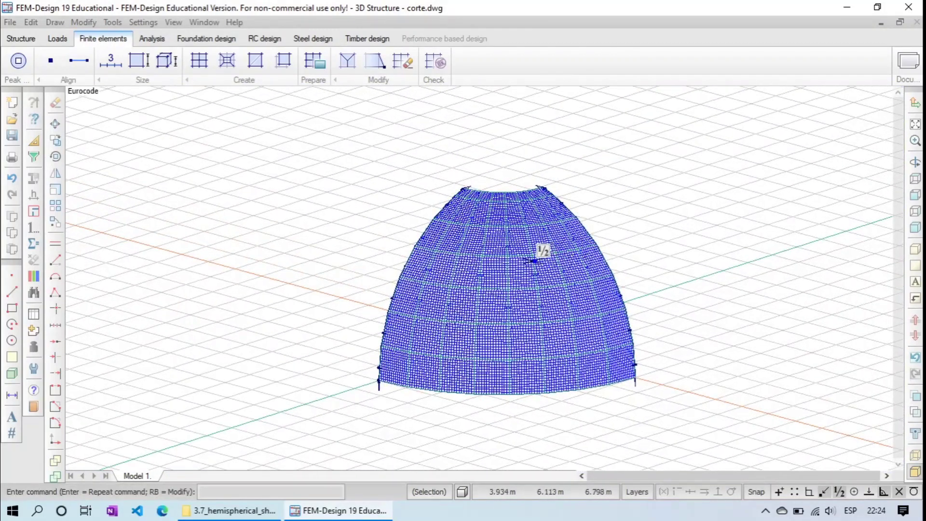
- Examine how the mesh elements meet along the plate boundaries in the middle of the shell
scroll(542, 251, "up", 10)
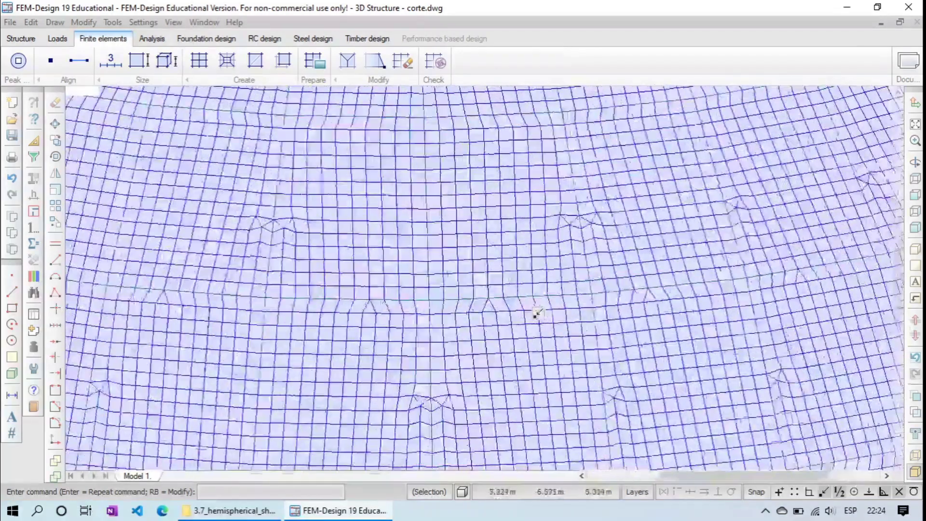
scroll(537, 314, "up", 2)
scroll(603, 285, "up", 3)
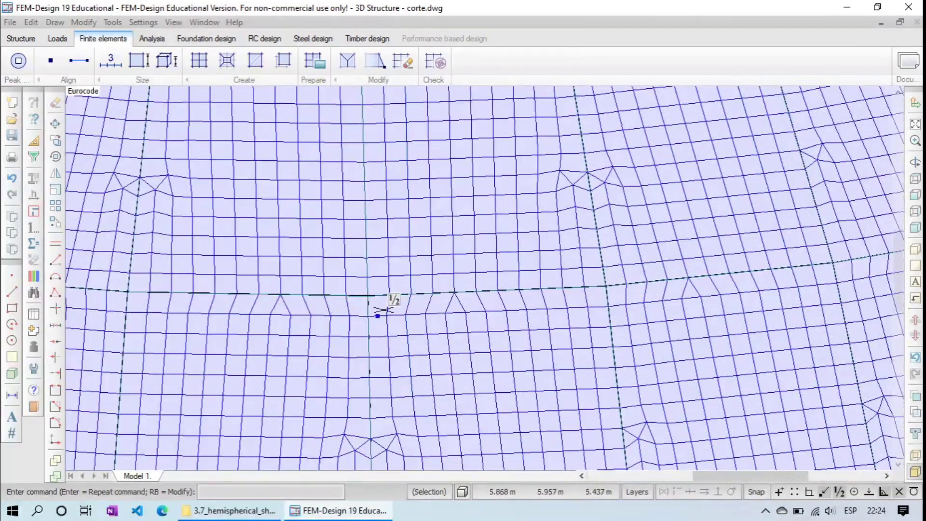
scroll(646, 270, "down", 5)
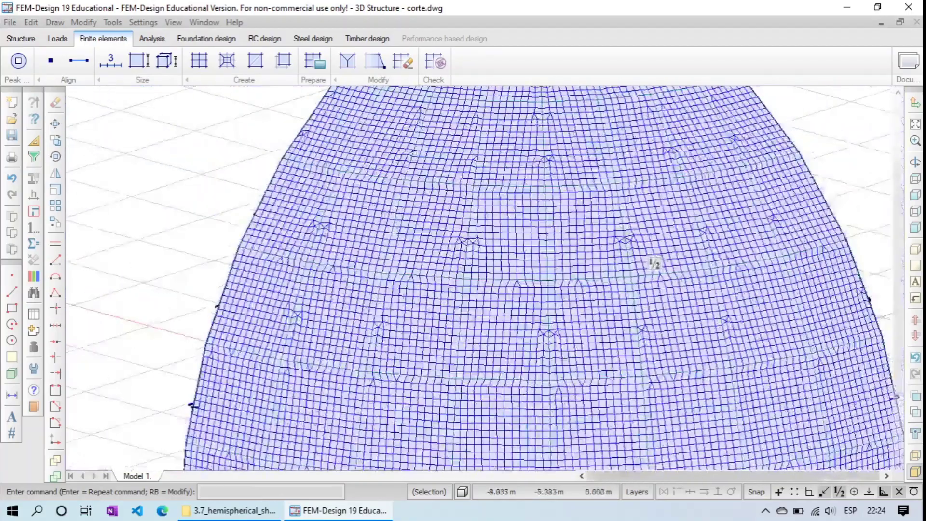
scroll(653, 263, "down", 4)
middle_click_drag(653, 262, 547, 289)
scroll(547, 290, "up", 2)
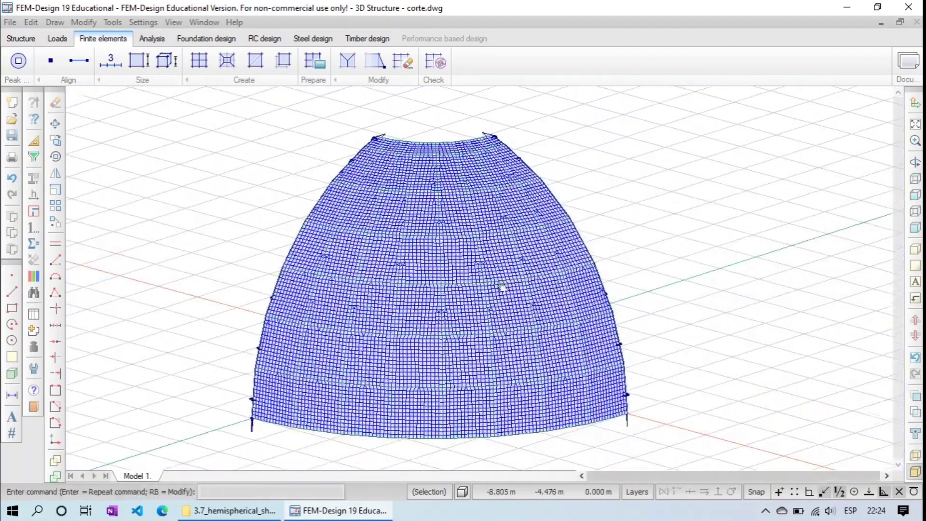
scroll(502, 287, "up", 1)
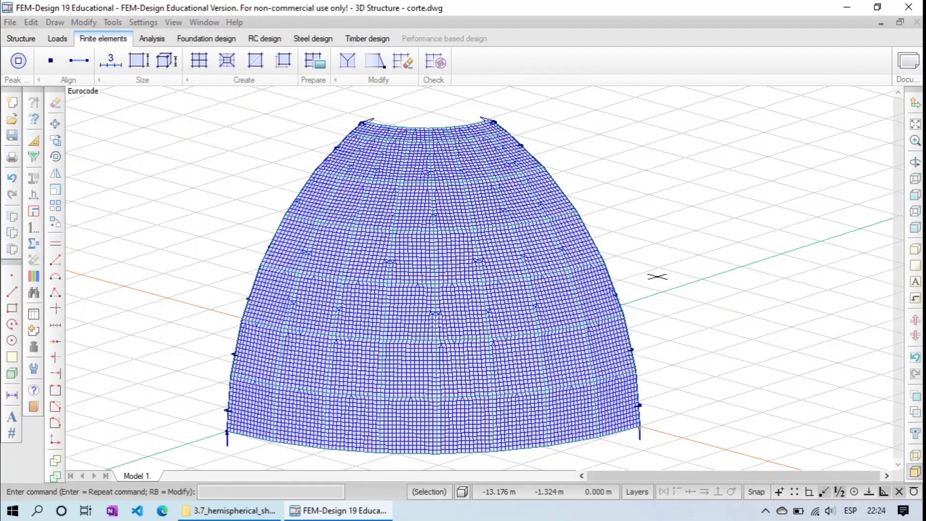
- Run the analysis calculation for load cases and close the calculation report
left_click(151, 39)
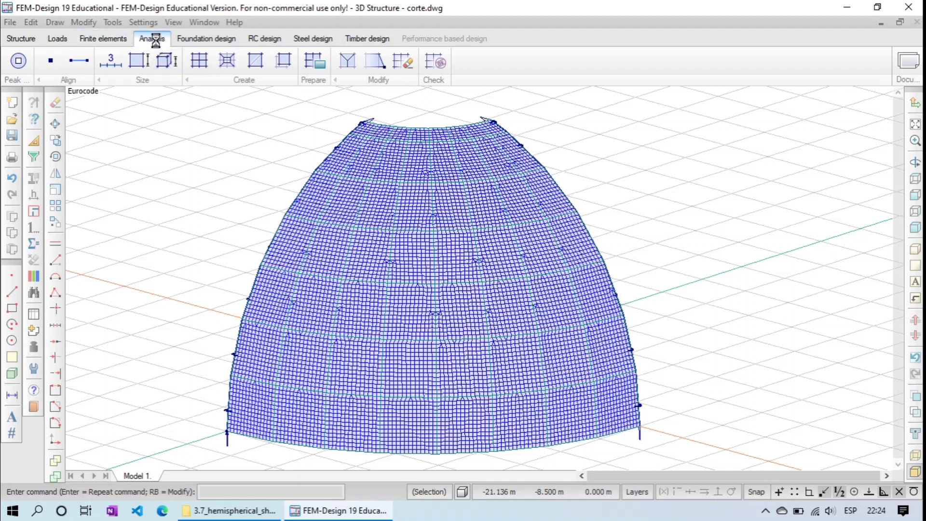
left_click(18, 61)
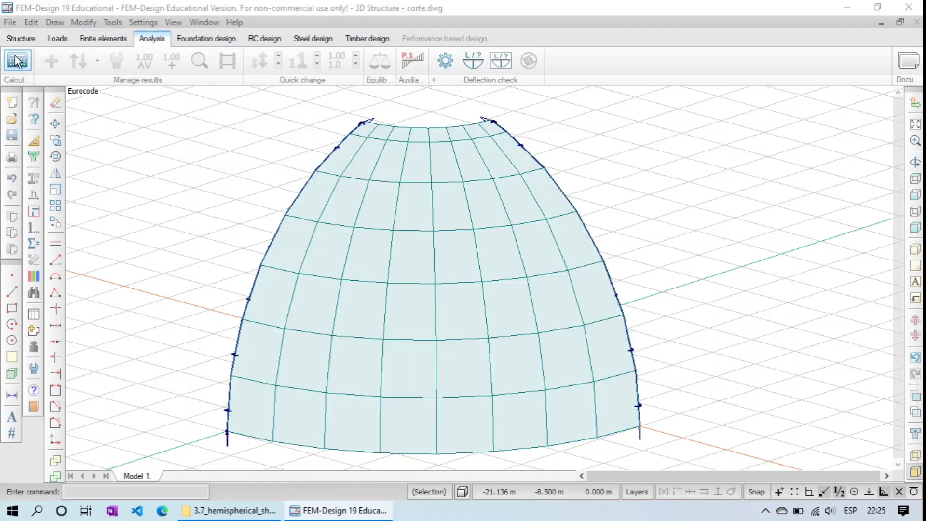
left_click(316, 150)
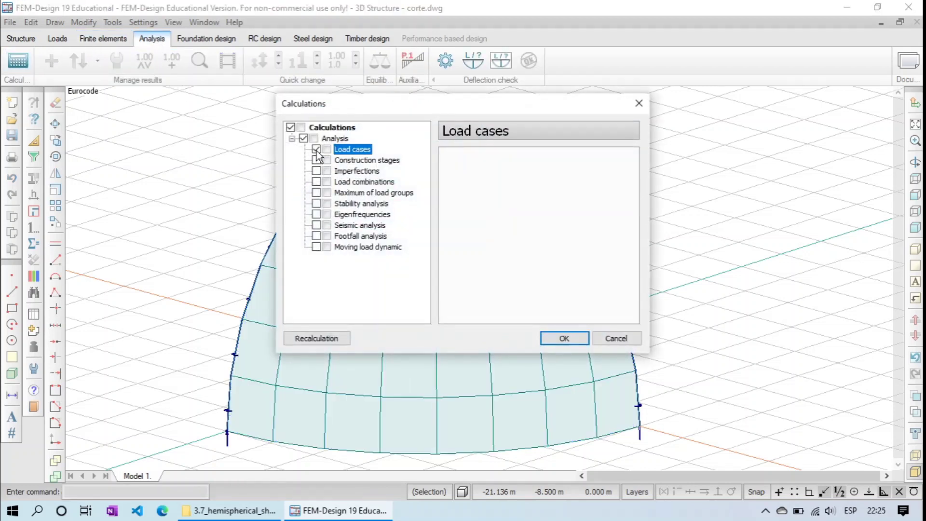
left_click(564, 339)
left_click(459, 276)
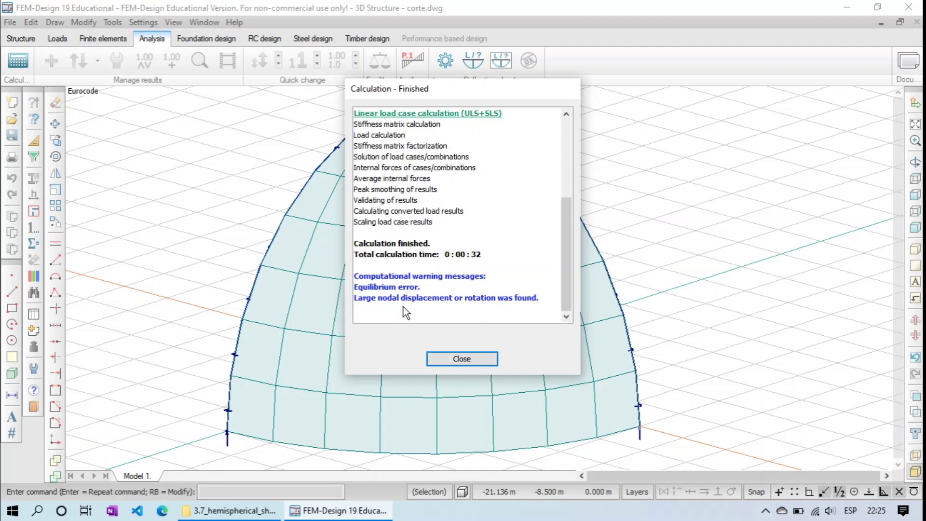
left_click(464, 359)
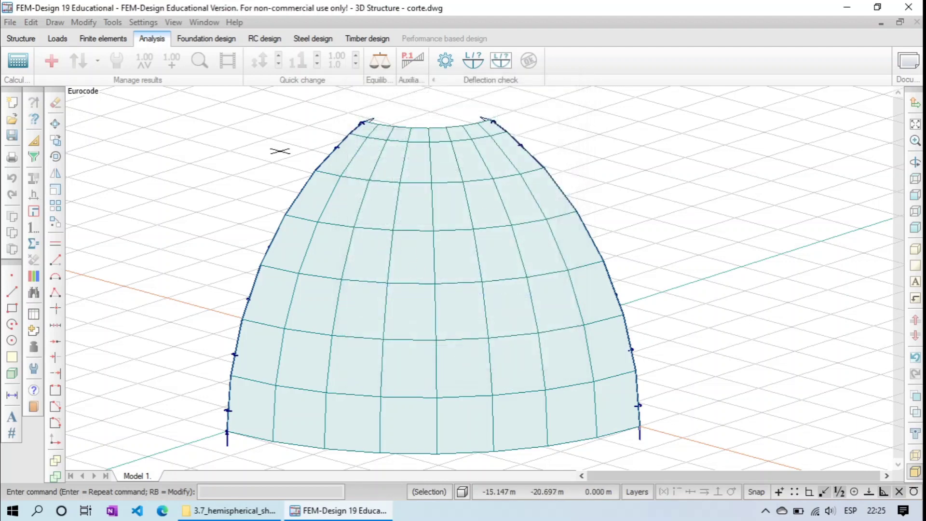
- Display the translational displacements of load case carga as a graph and examine the deformed shell from several sides
left_click(78, 62)
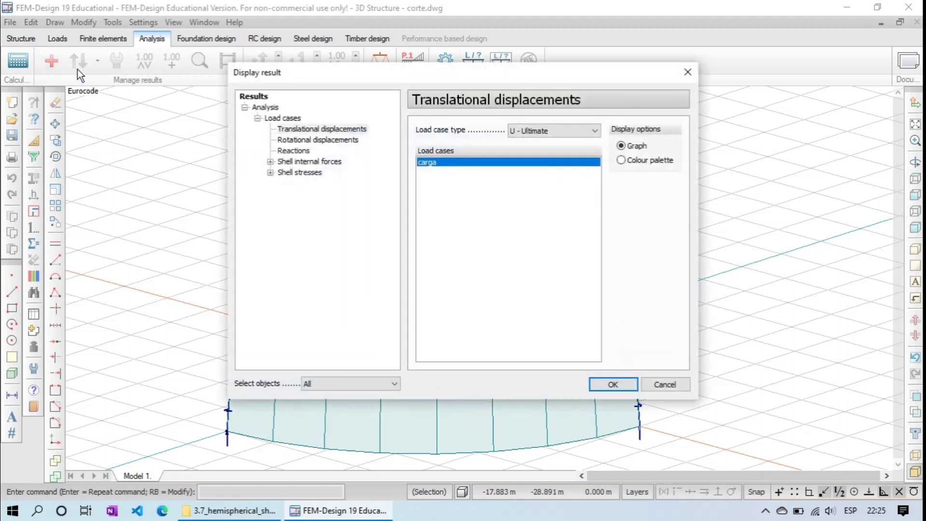
left_click(292, 133)
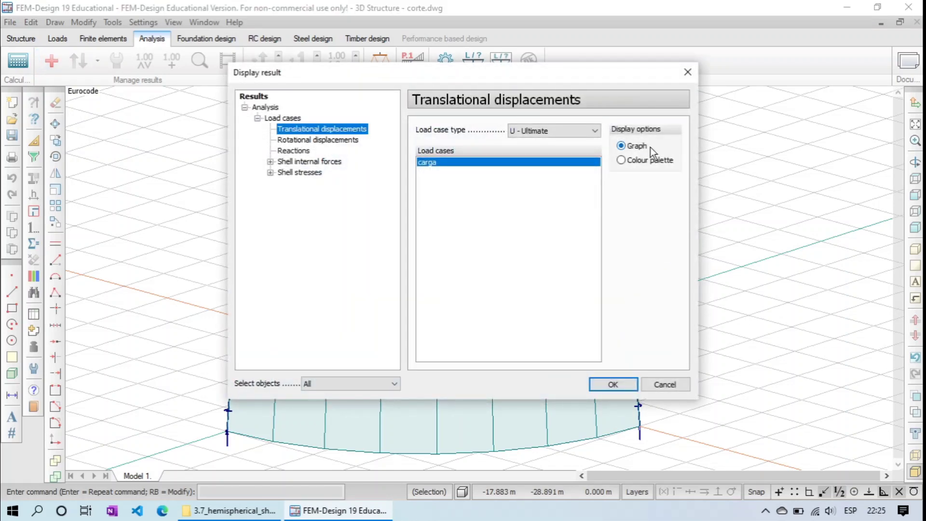
left_click(626, 380)
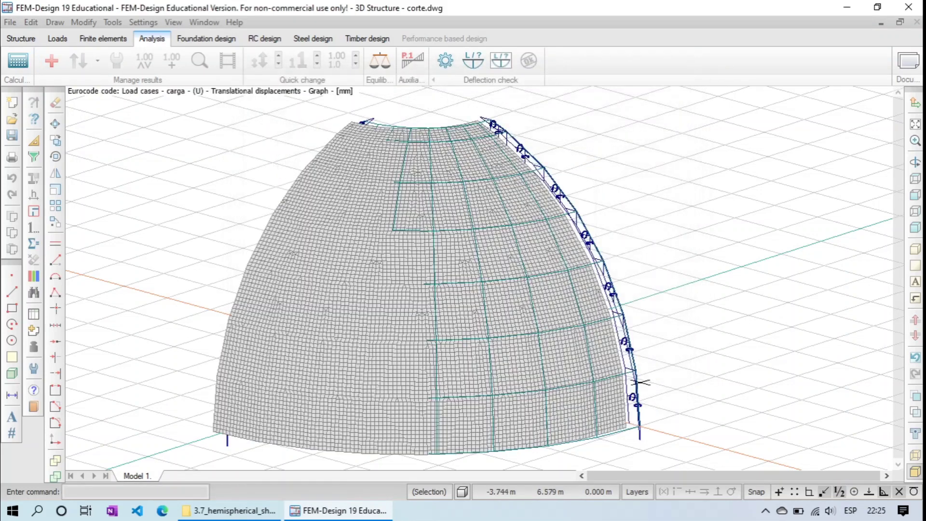
left_click(914, 162)
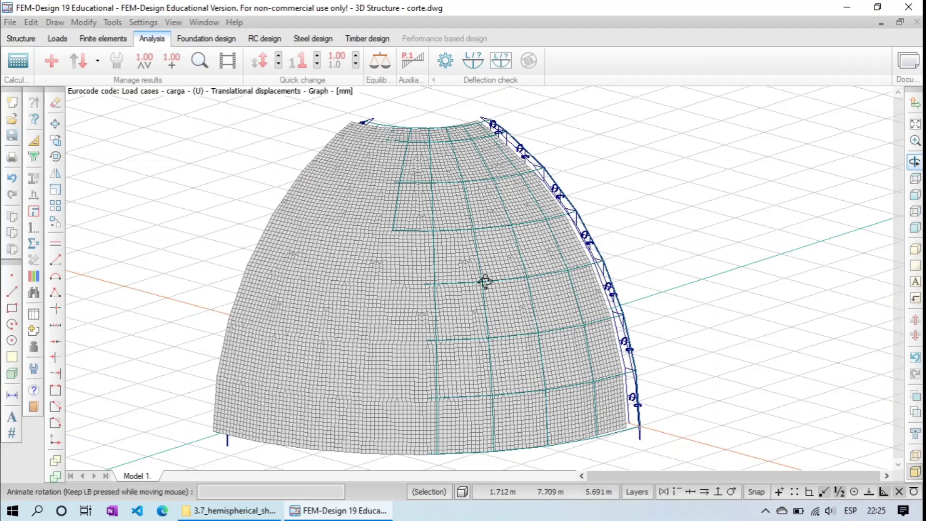
left_click_drag(483, 283, 621, 396)
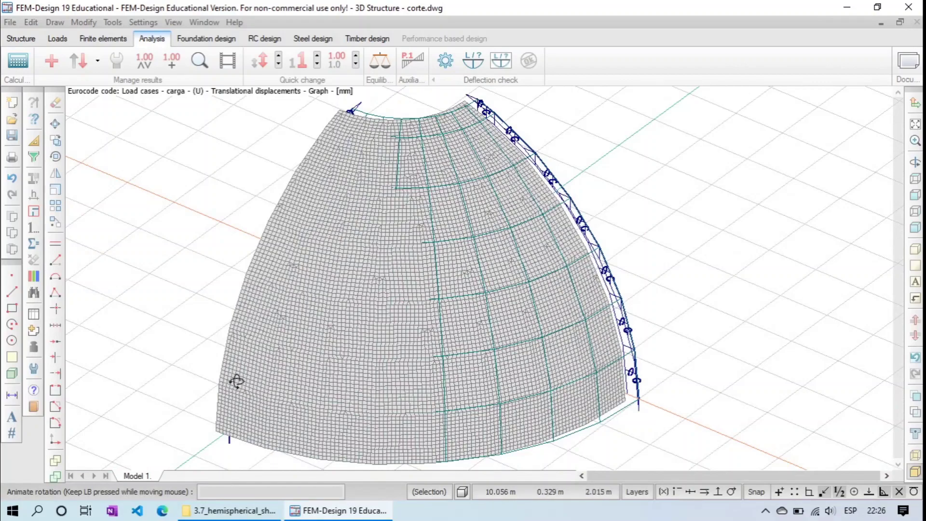
left_click_drag(295, 355, 391, 332)
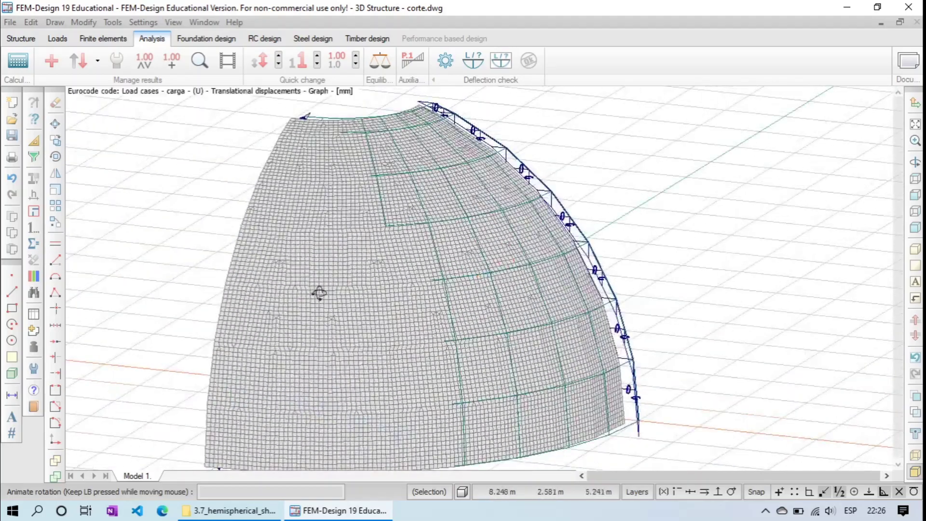
left_click_drag(318, 291, 469, 218)
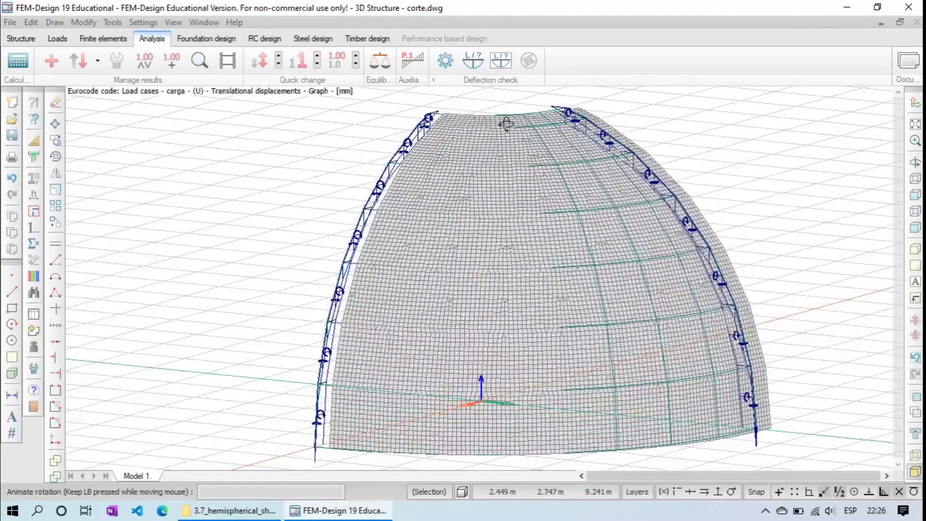
left_click_drag(600, 209, 578, 200)
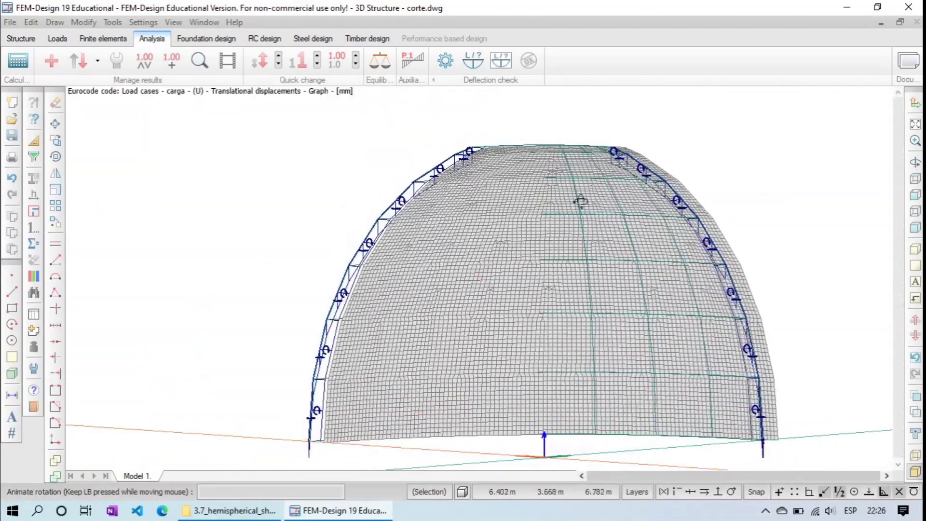
left_click_drag(630, 314, 361, 254)
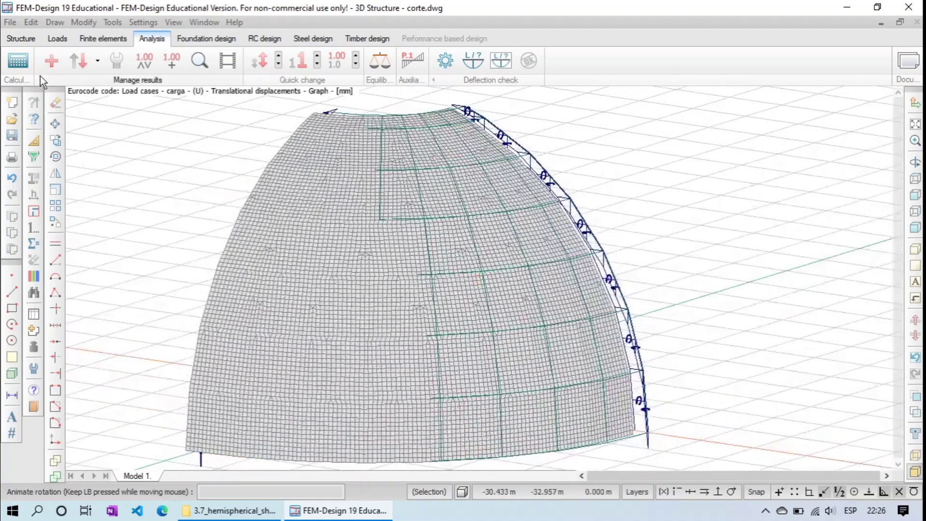
- Display the shell internal force Mx' for load case carga as contour lines and examine the contours
left_click(52, 60)
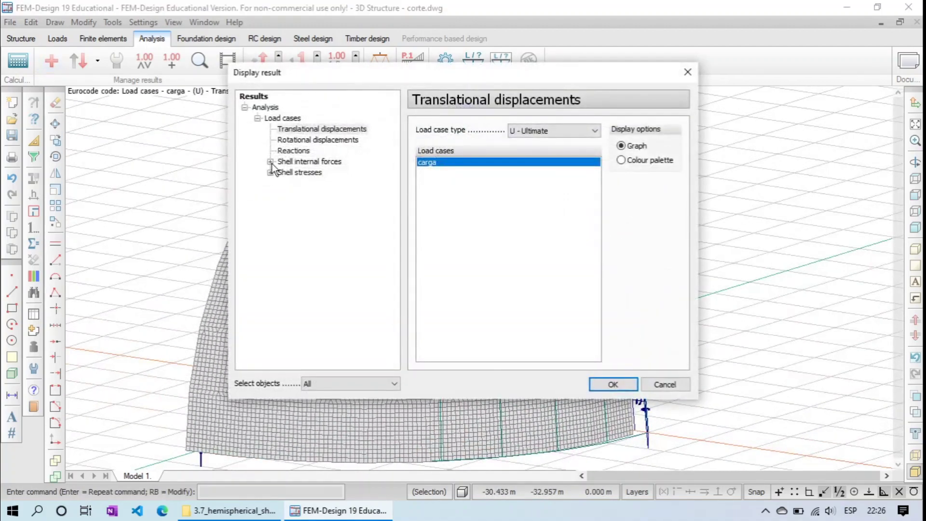
left_click(270, 162)
left_click(296, 173)
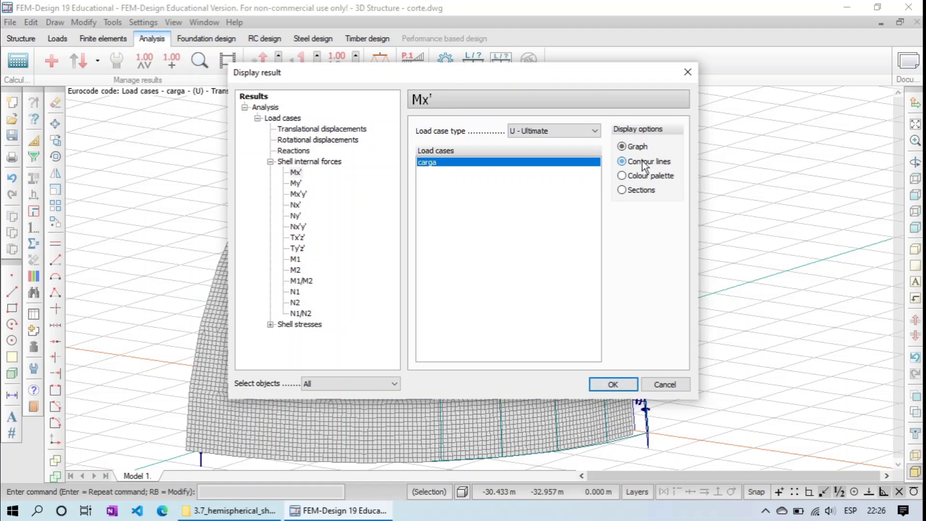
left_click(613, 384)
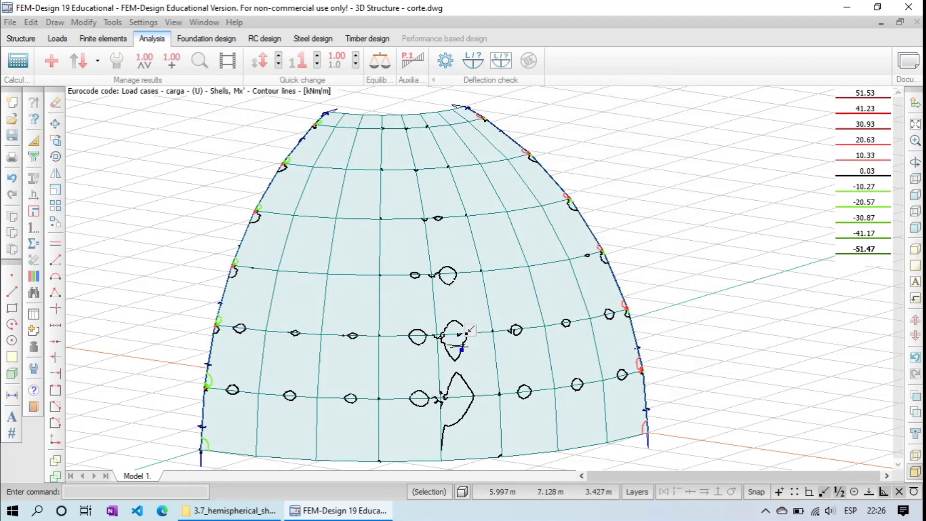
mouse_move(424, 271)
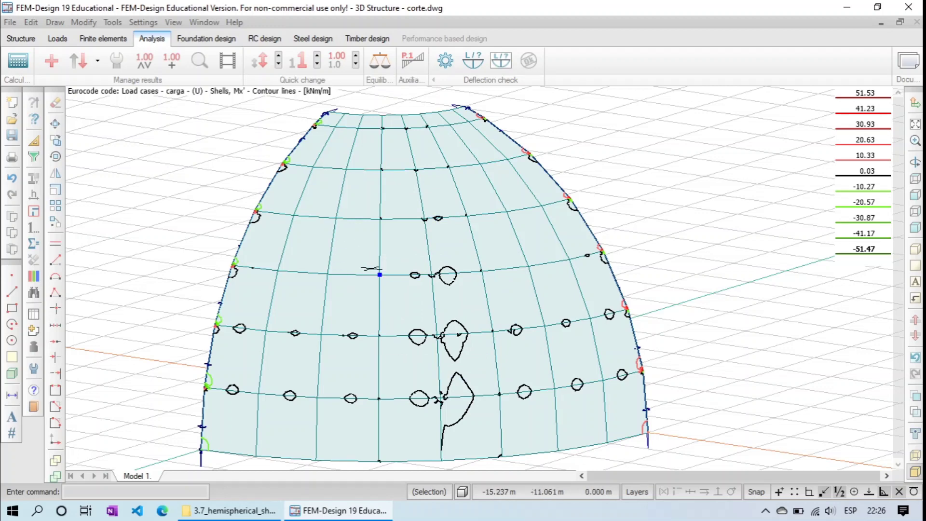
- Display the shell internal force Mx'y' for load case carga as contour lines
left_click(54, 61)
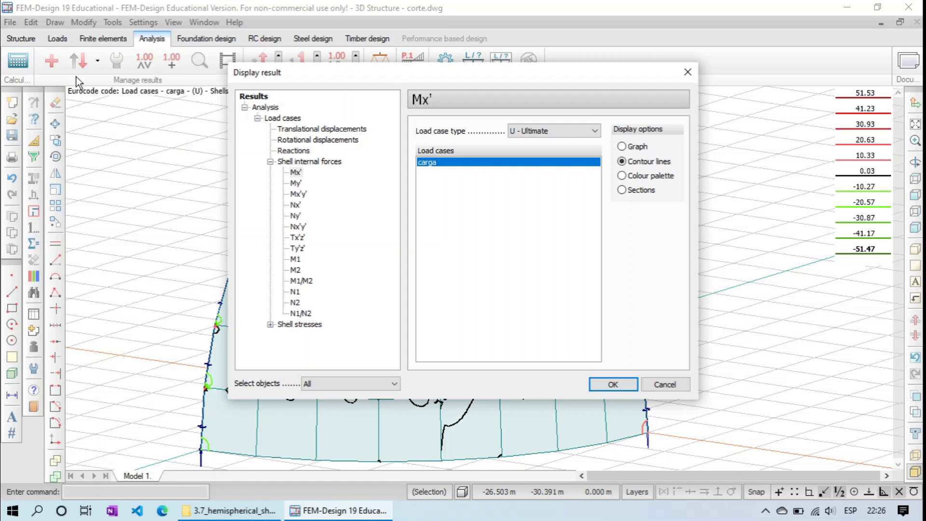
left_click(300, 195)
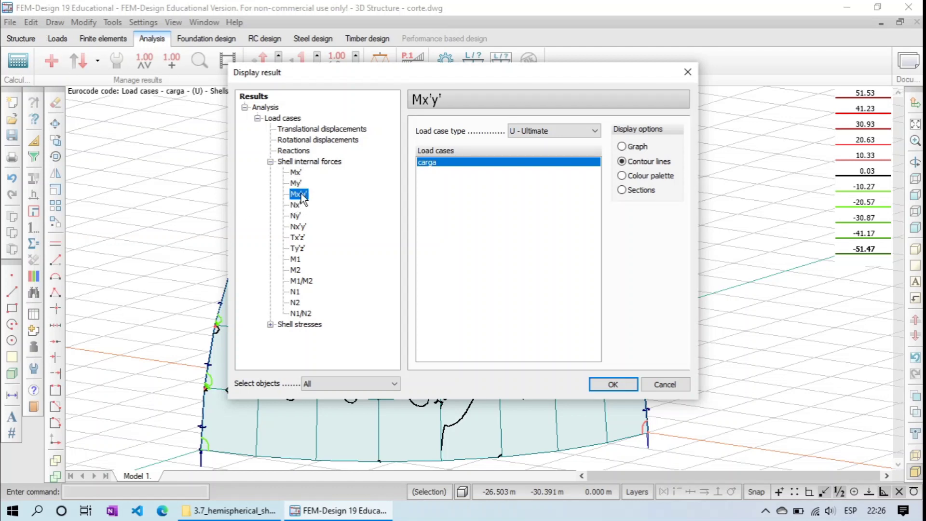
left_click(296, 205)
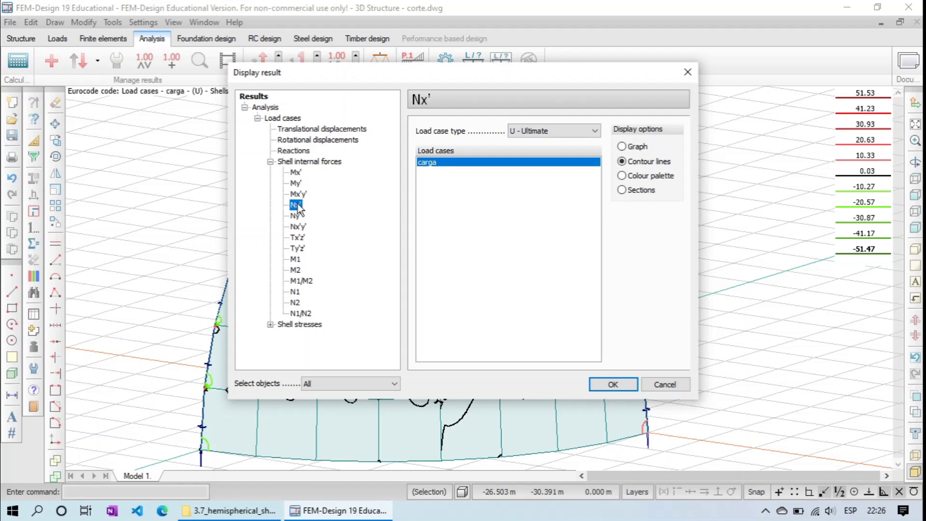
left_click(299, 195)
left_click(623, 389)
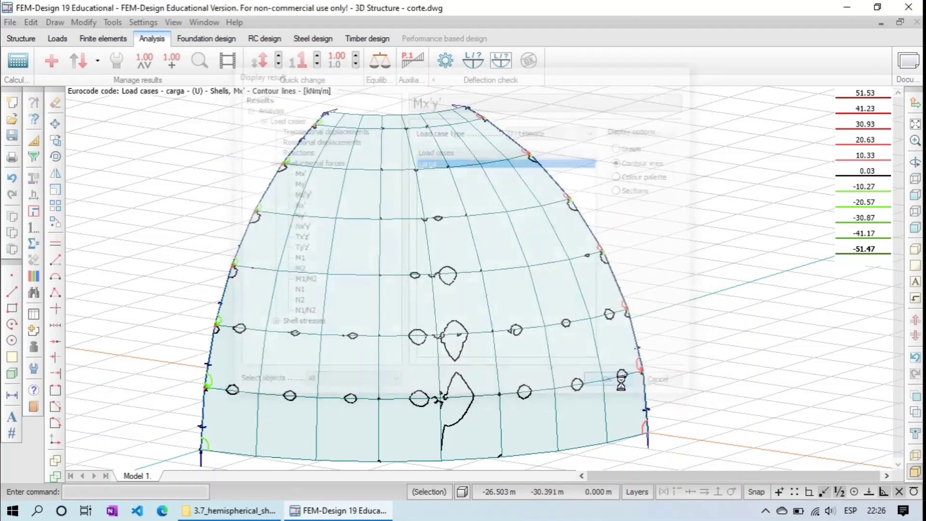
- Change the Mx'y' result display for load case carga to a graph
left_click(52, 62)
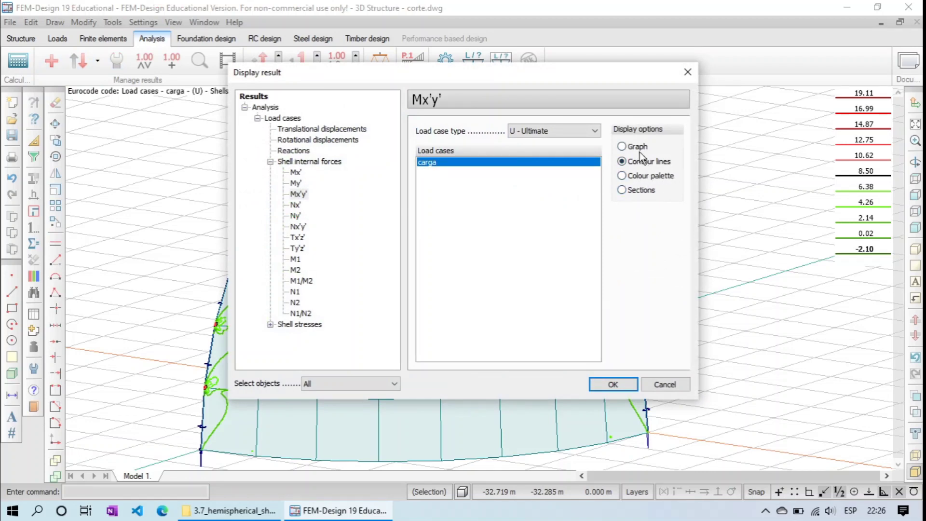
left_click(627, 383)
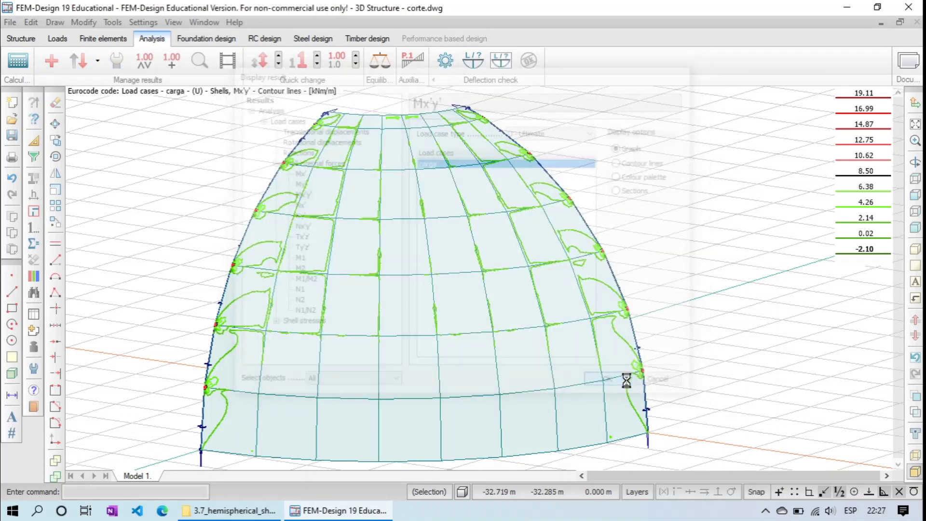
mouse_move(347, 312)
middle_mouse_down()
mouse_move(476, 345)
mouse_move(364, 296)
mouse_move(352, 326)
middle_mouse_up()
left_click(79, 63)
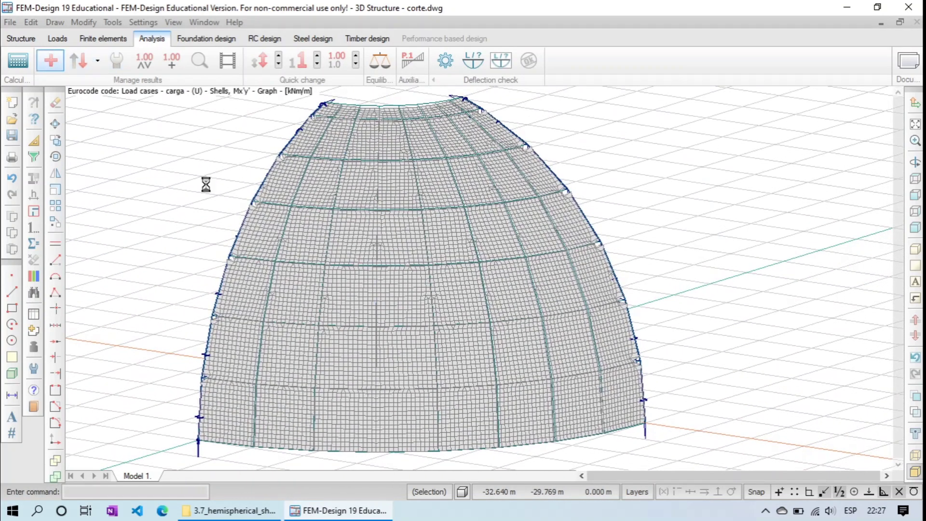
left_click(664, 383)
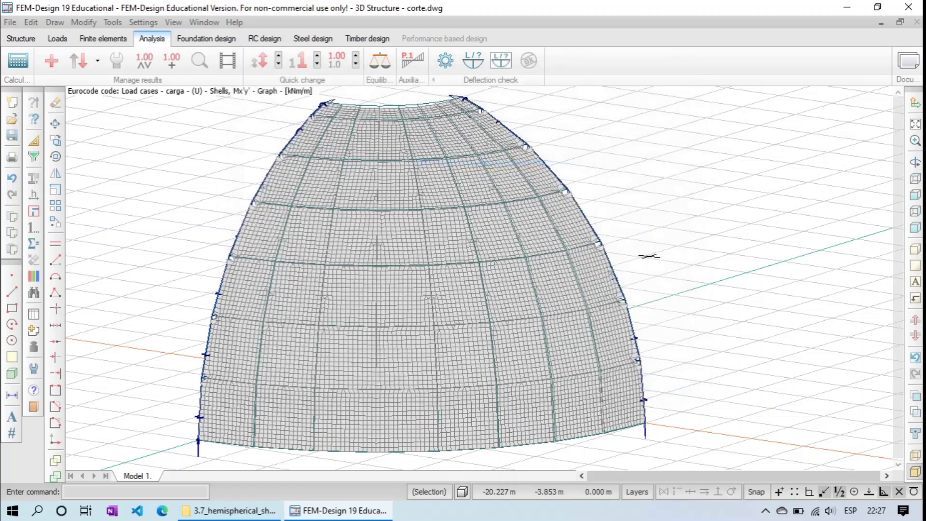
- Examine the Mx'y' graph along the supported edges and across the shell from inside and outside
middle_click_drag(480, 270, 506, 280)
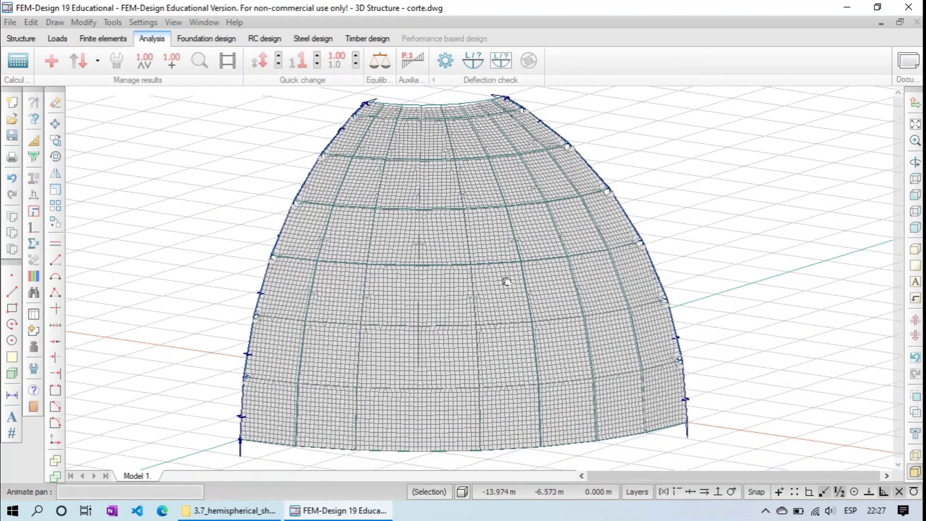
left_click(915, 162)
mouse_move(484, 284)
left_mouse_down()
mouse_move(514, 324)
mouse_move(337, 293)
mouse_move(322, 239)
mouse_move(326, 247)
left_mouse_up()
scroll(506, 188, "up", 3)
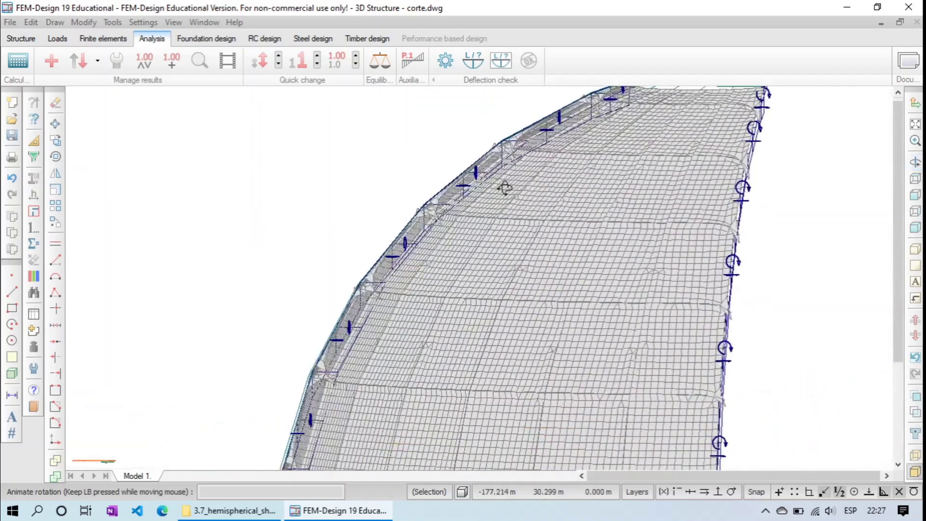
scroll(405, 249, "up", 1)
mouse_move(405, 249)
left_mouse_down()
mouse_move(552, 302)
mouse_move(602, 278)
mouse_move(597, 270)
mouse_move(513, 312)
mouse_move(684, 372)
mouse_move(415, 278)
left_mouse_up()
scroll(415, 278, "down", 4)
mouse_move(436, 332)
left_mouse_down()
mouse_move(471, 328)
mouse_move(474, 371)
mouse_move(851, 231)
left_mouse_up()
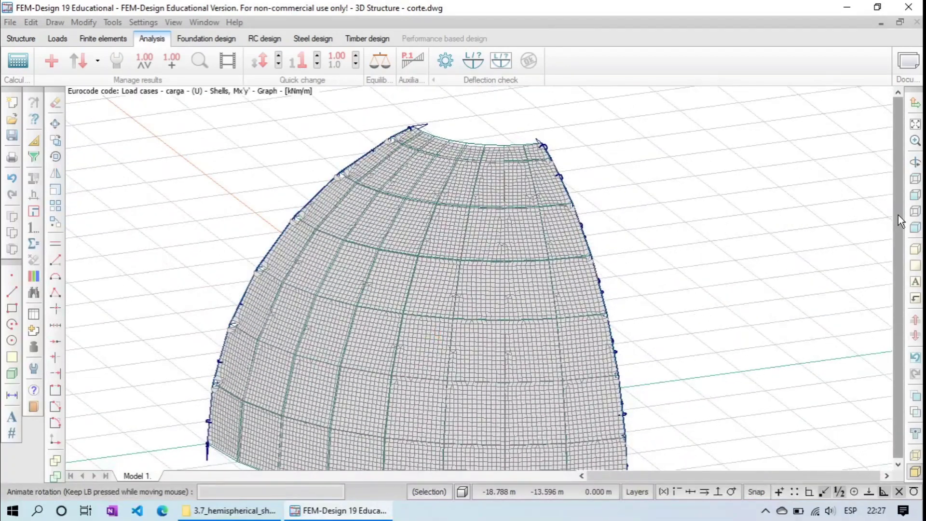
left_click(42, 61)
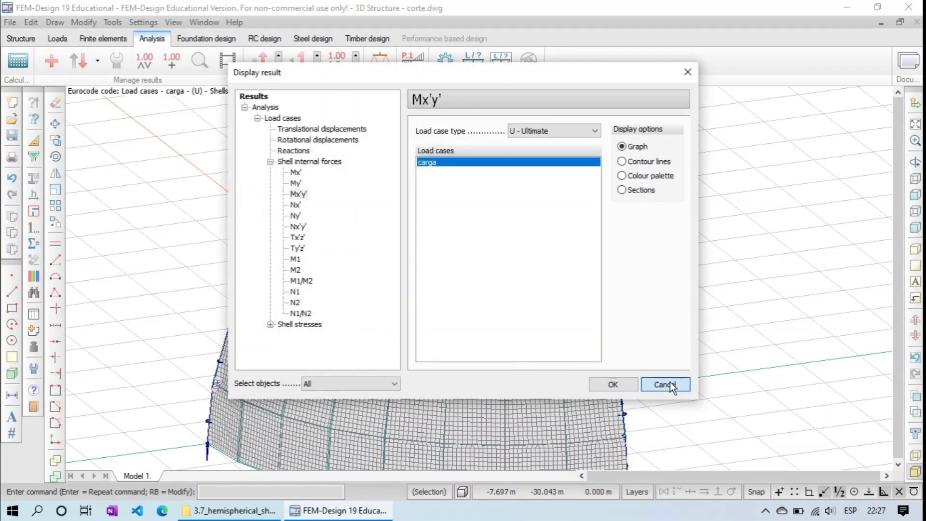
left_click(670, 383)
scroll(718, 299, "down", 2)
scroll(711, 313, "up", 1)
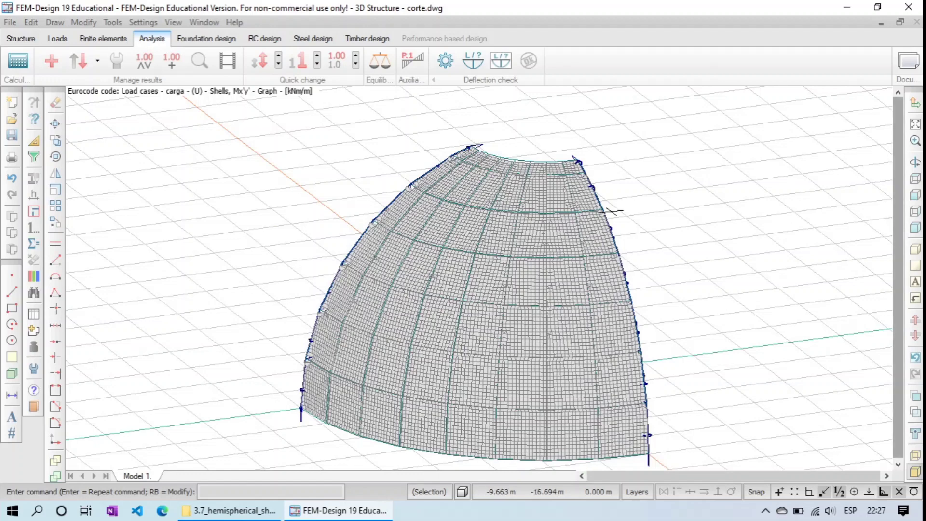
- Switch to the structure model and view the partial shell from its outer side
left_click(36, 39)
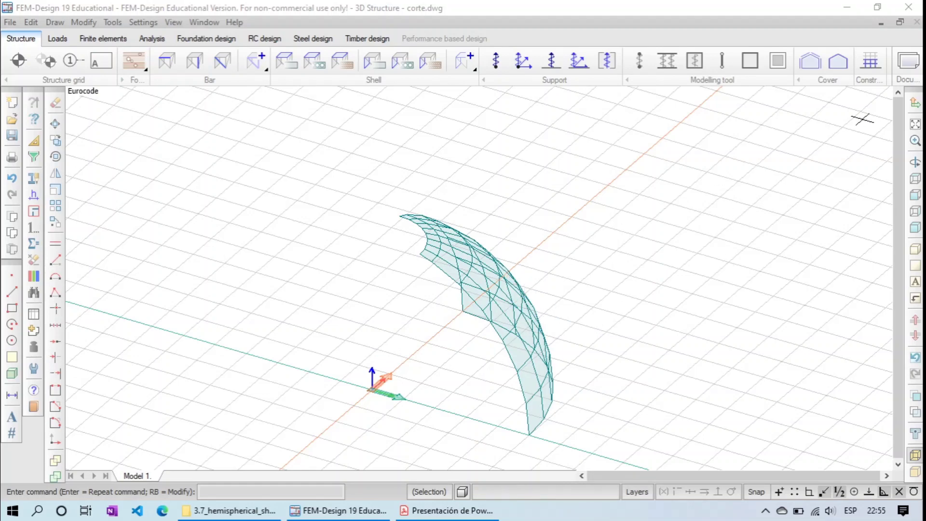
left_click(915, 162)
left_click_drag(661, 343, 520, 320)
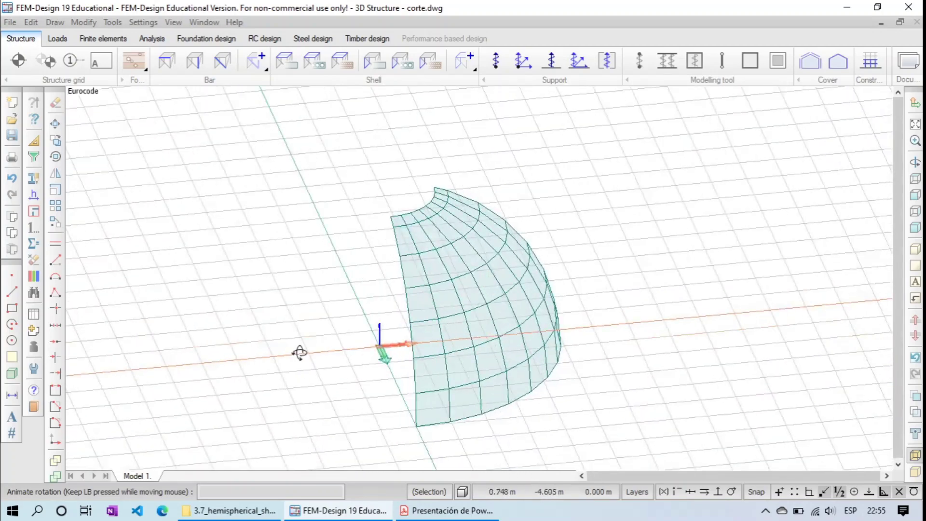
type("MI")
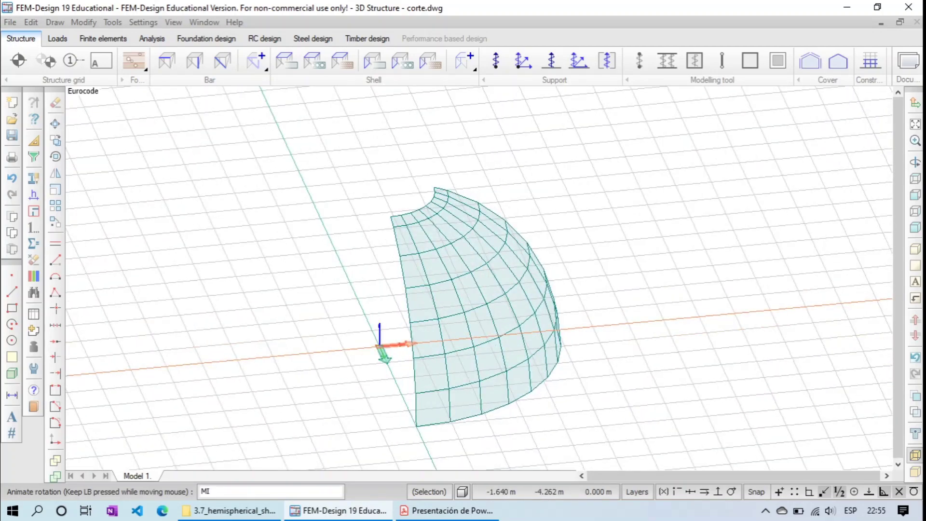
key("Return")
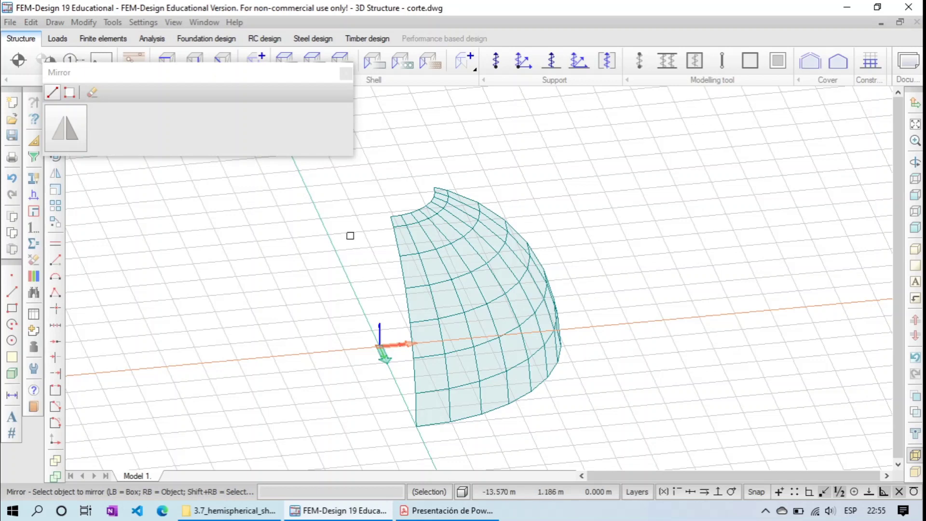
left_click_drag(205, 74, 579, 70)
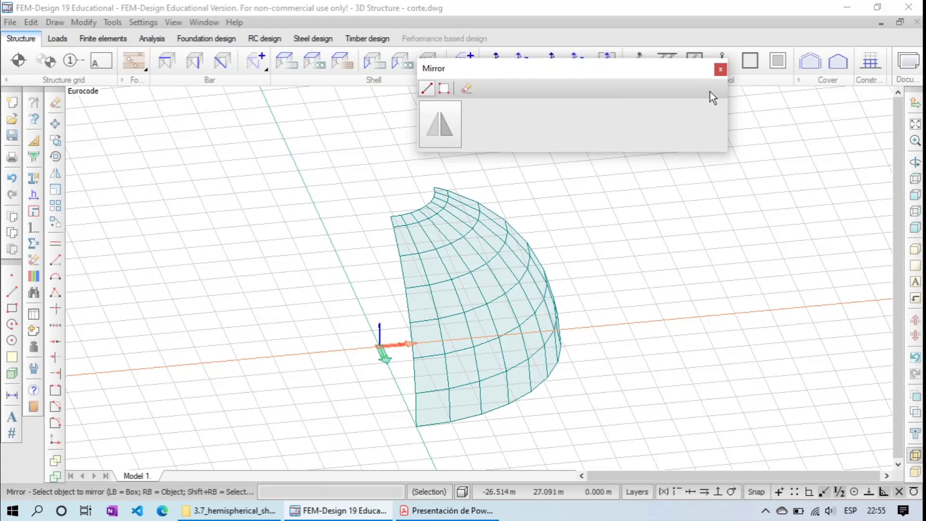
left_click(720, 69)
type("MI")
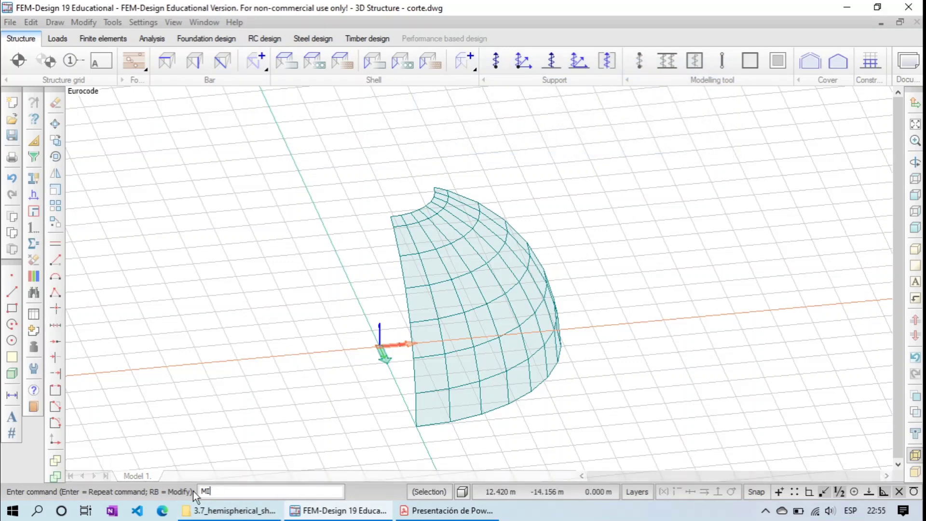
key("Return")
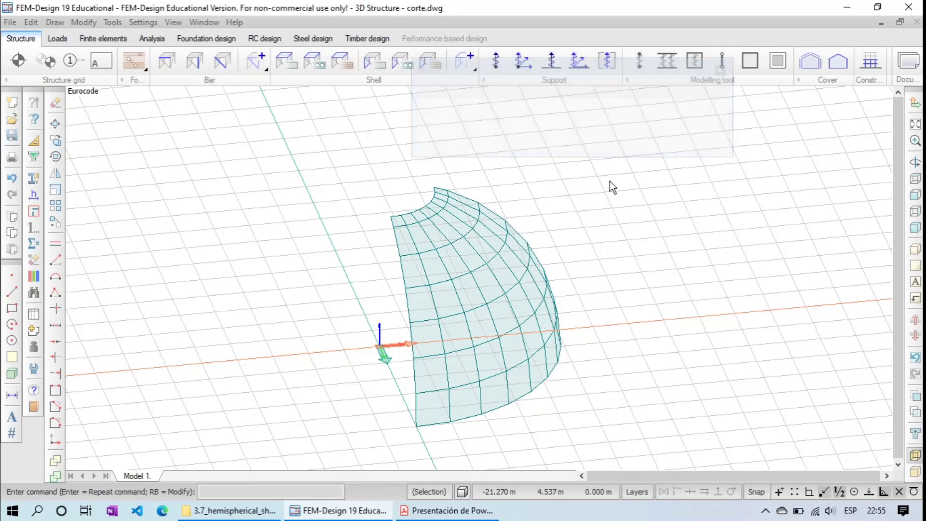
- Mirror the whole quarter shell about the line from its lower edge corner to the origin to form a half dome
left_click(311, 123)
left_click(617, 447)
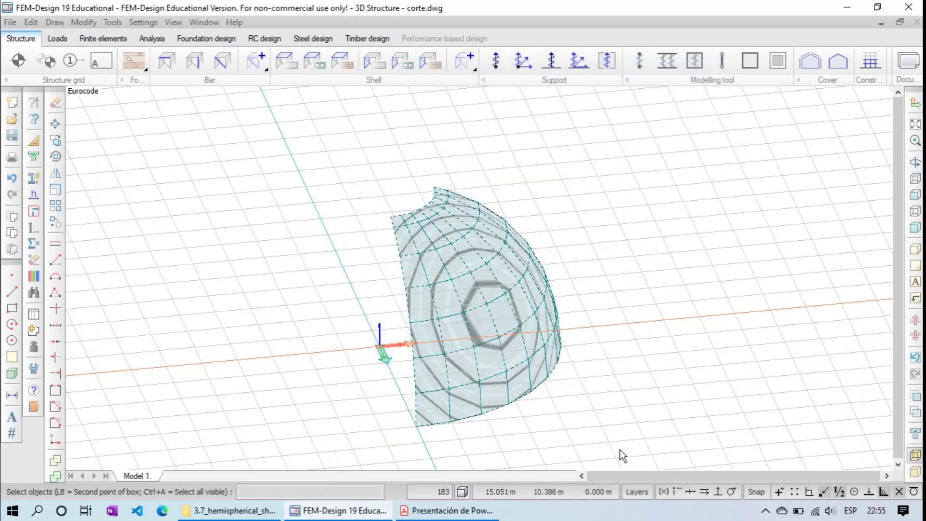
right_click(620, 450)
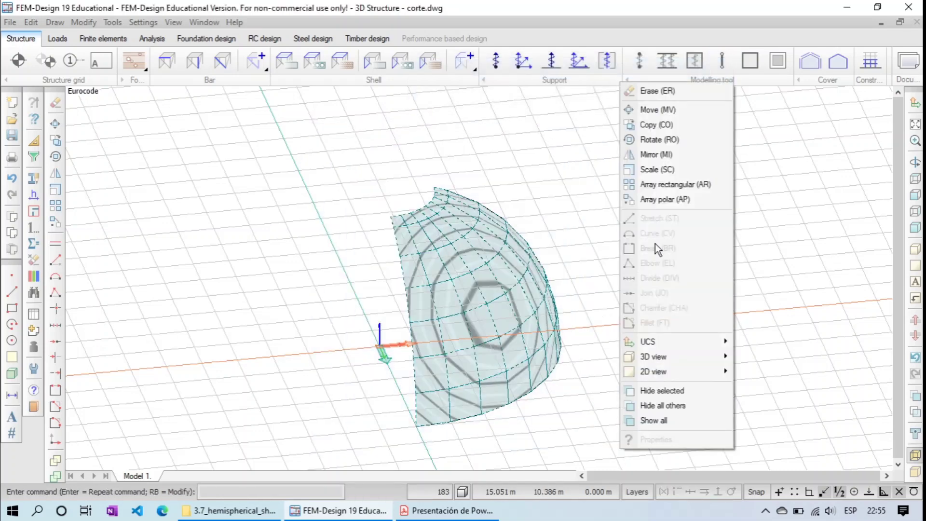
left_click(684, 157)
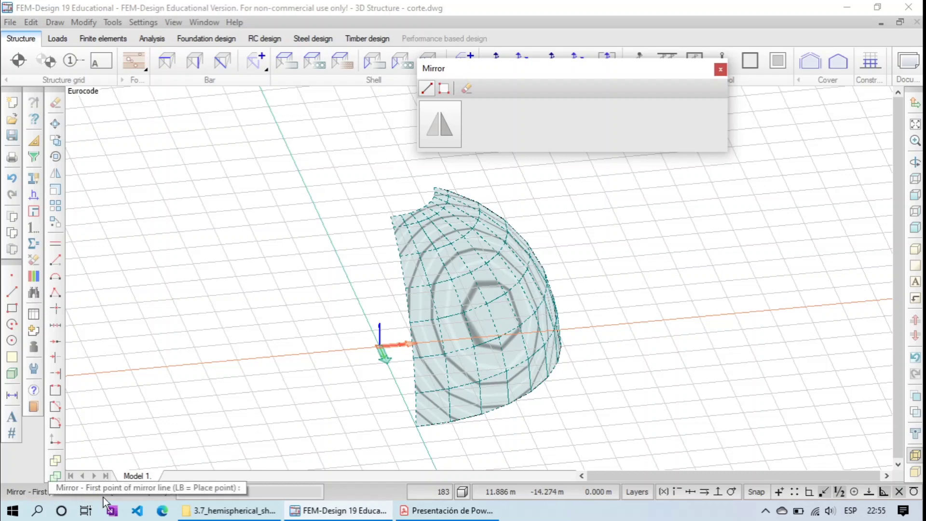
left_click(418, 425)
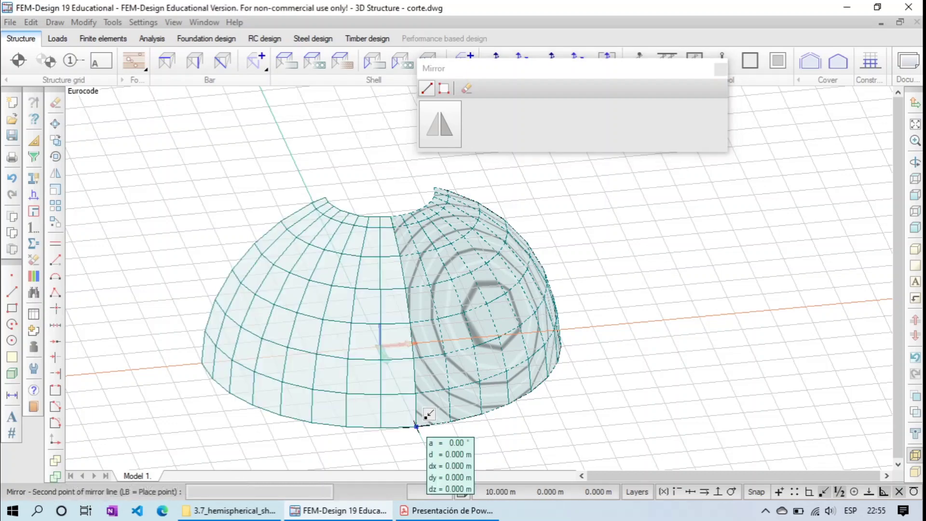
left_click(379, 344)
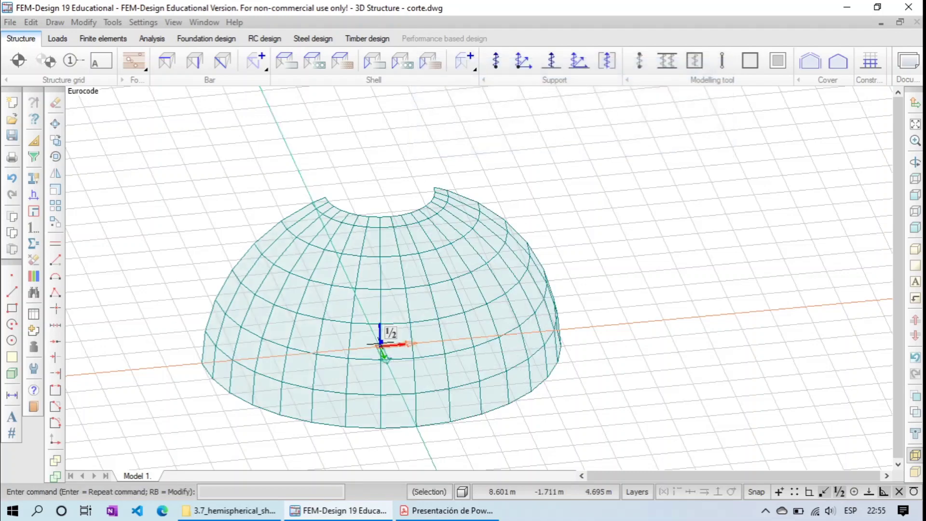
- Mirror the entire half shell about the line from its open lower corner to the origin to form the full dome
left_click(912, 160)
left_click_drag(489, 384, 756, 331)
type("mi")
key("Return")
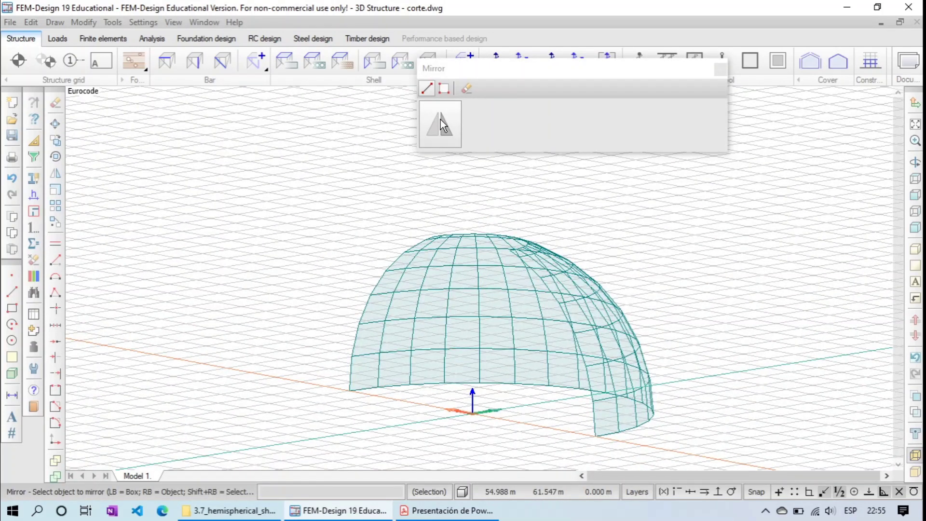
left_click(456, 124)
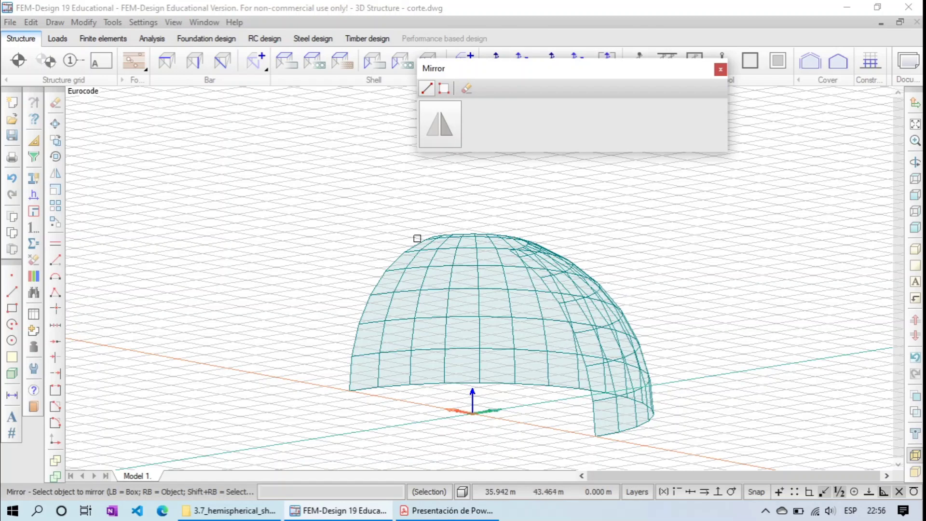
left_click(297, 189)
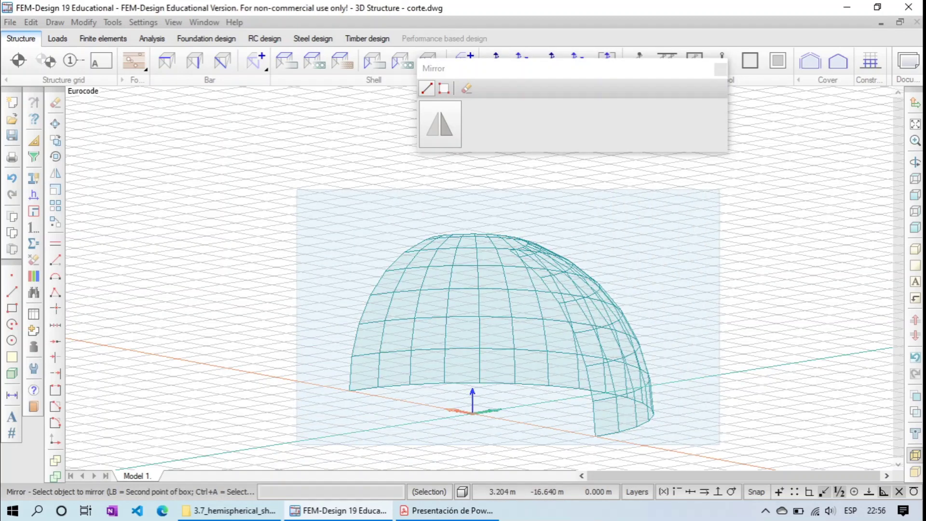
left_click(720, 444)
left_click(594, 436)
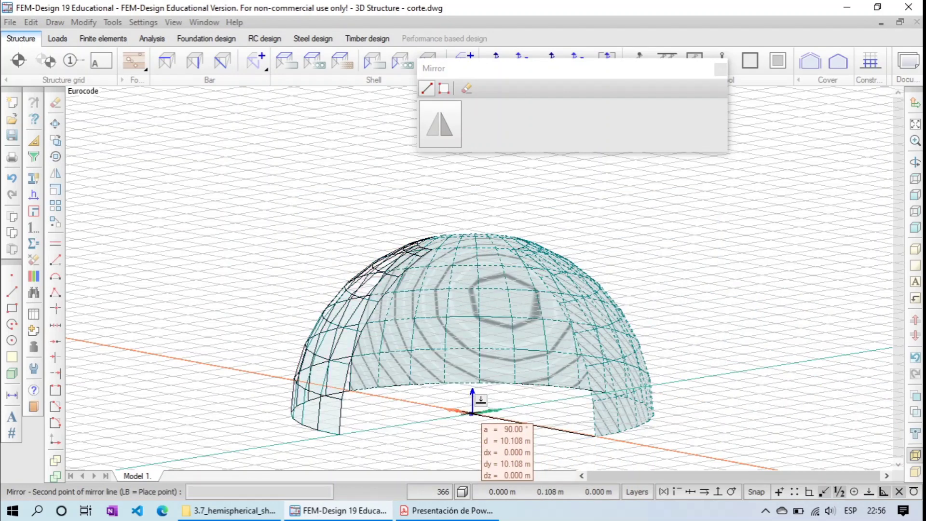
left_click(470, 412)
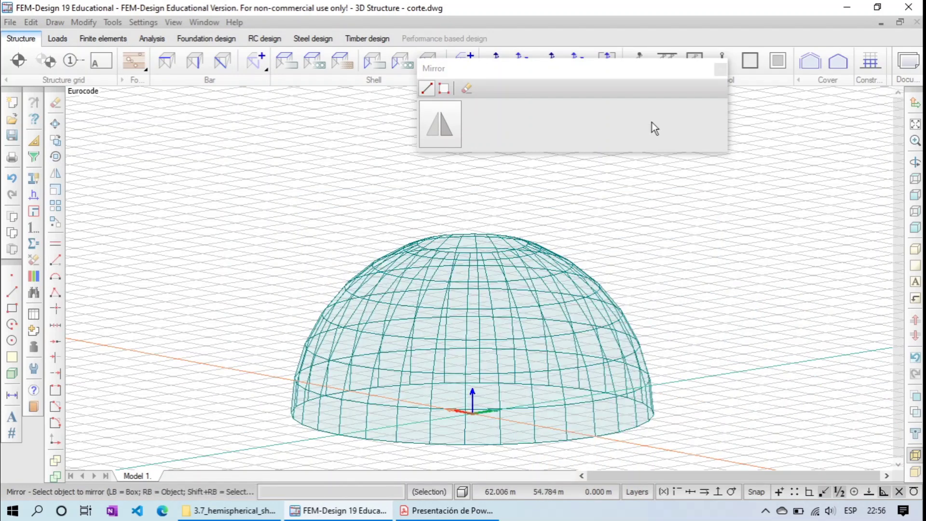
left_click(720, 71)
- Set the direction of the rotational line support to the upward local axis, with line selection as the input method
middle_click_drag(492, 307, 472, 258)
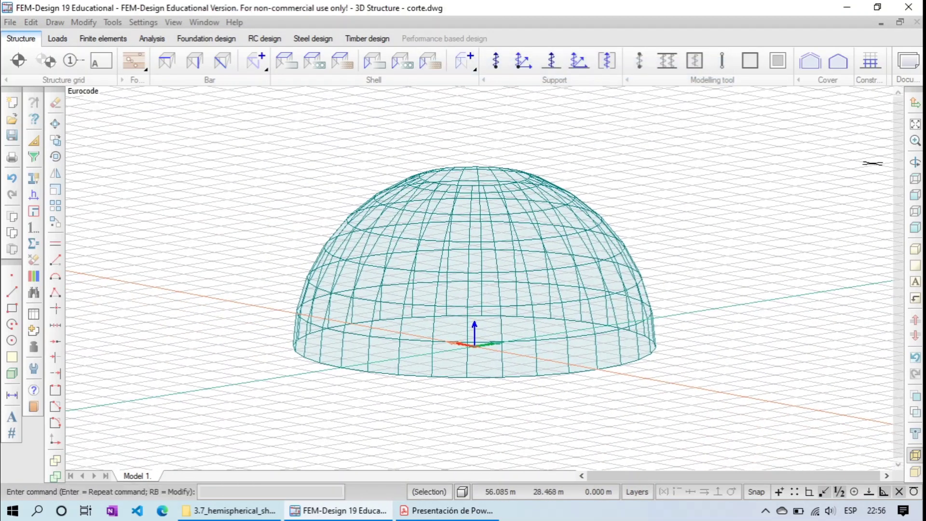
left_click(915, 162)
left_click_drag(595, 304, 694, 232)
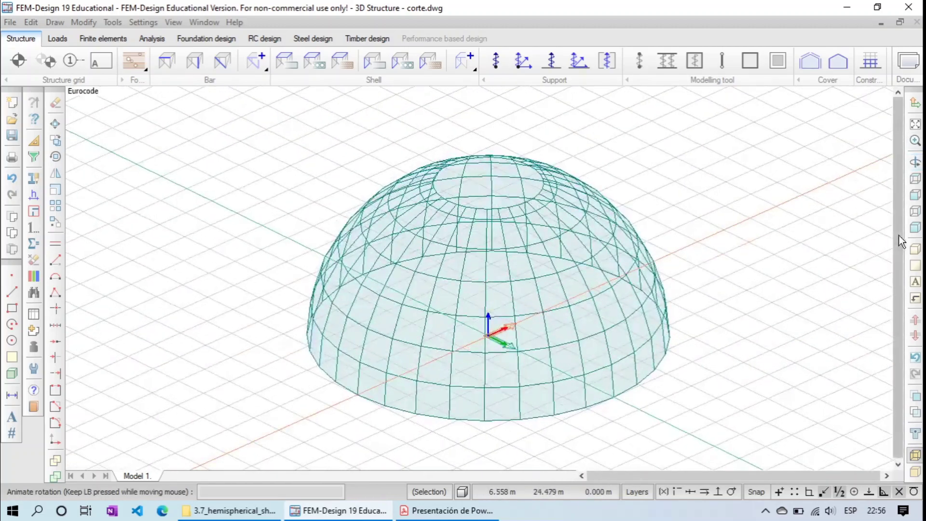
left_click(914, 227)
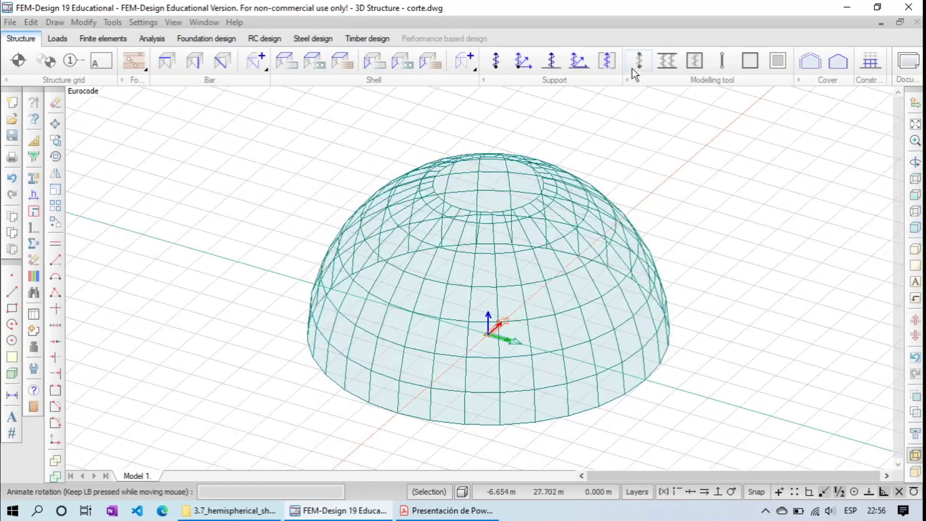
left_click(554, 62)
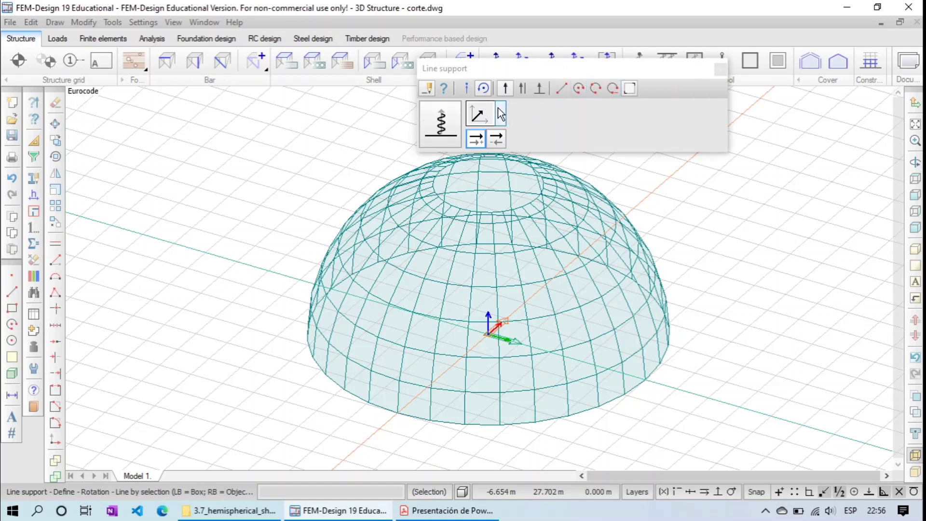
left_click(500, 113)
left_click(490, 174)
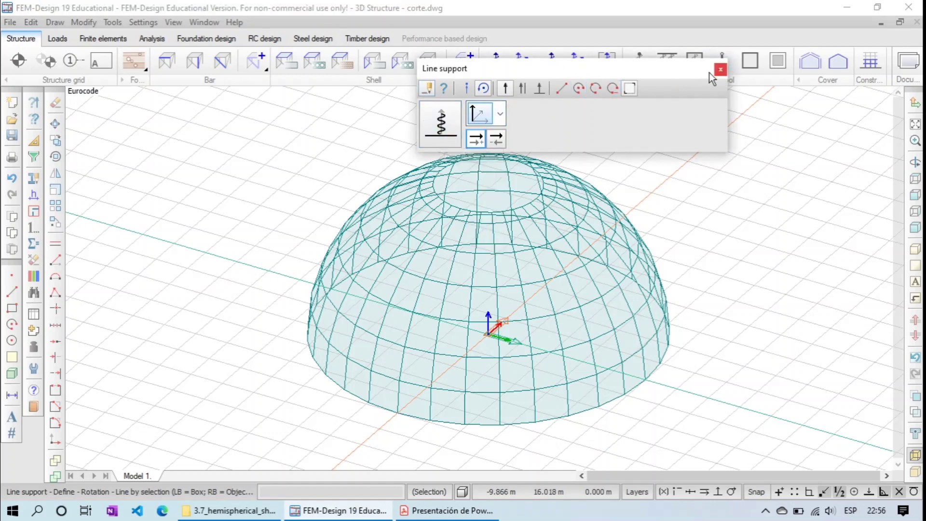
left_click(504, 110)
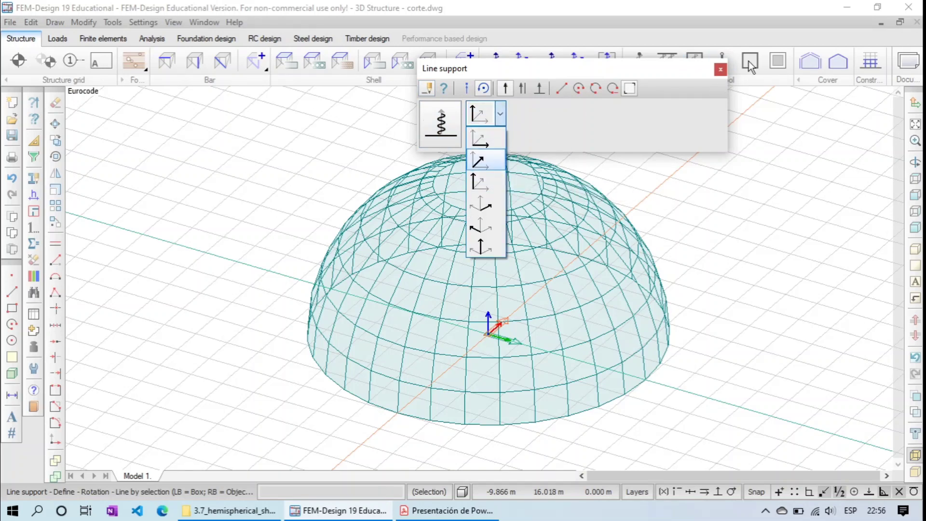
left_click(497, 178)
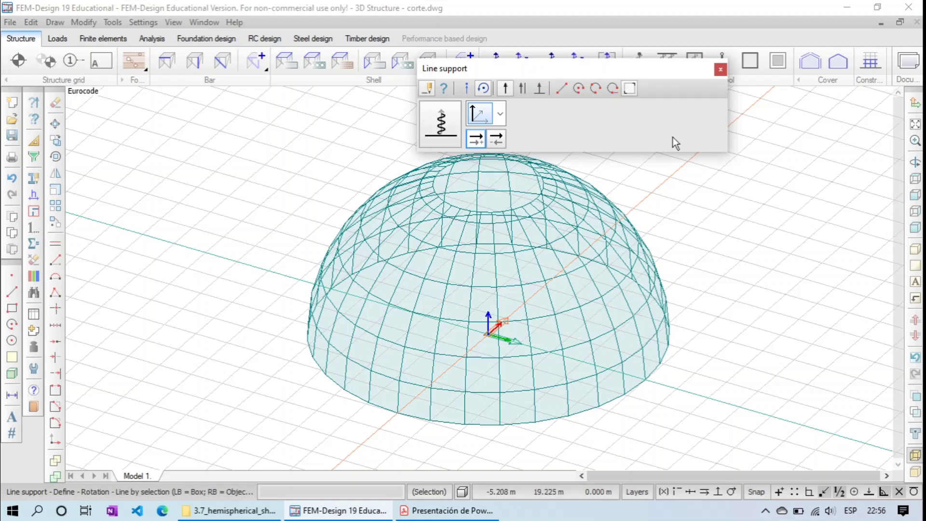
left_click(719, 71)
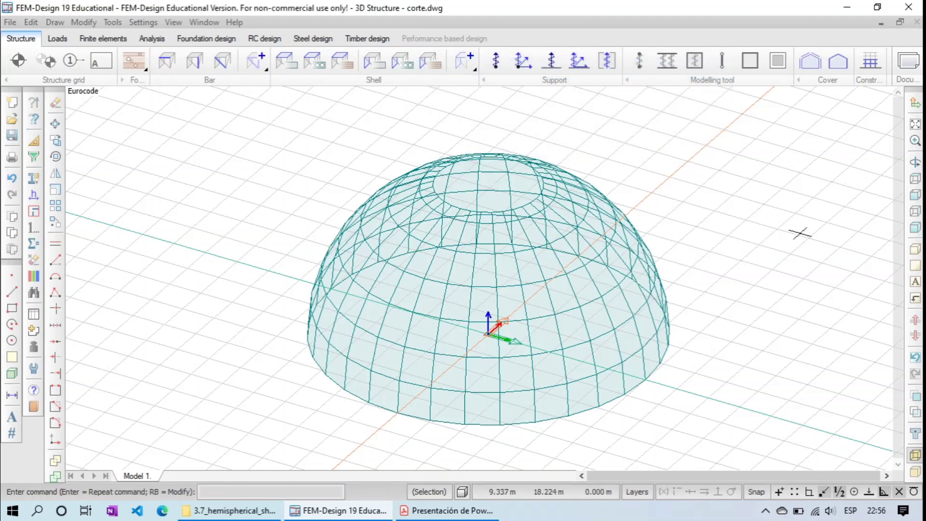
left_click(914, 161)
mouse_move(585, 380)
left_mouse_down()
mouse_move(606, 340)
mouse_move(601, 378)
mouse_move(583, 392)
left_mouse_up()
left_click(552, 65)
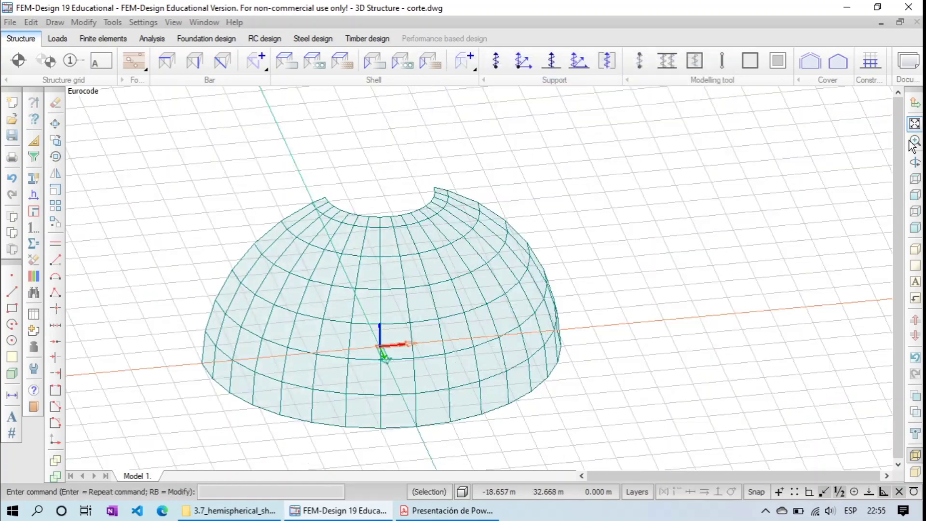
- Complete the dome by mirroring the half shell across its open base diameter through the origin
left_click(914, 162)
left_click_drag(781, 361, 742, 356)
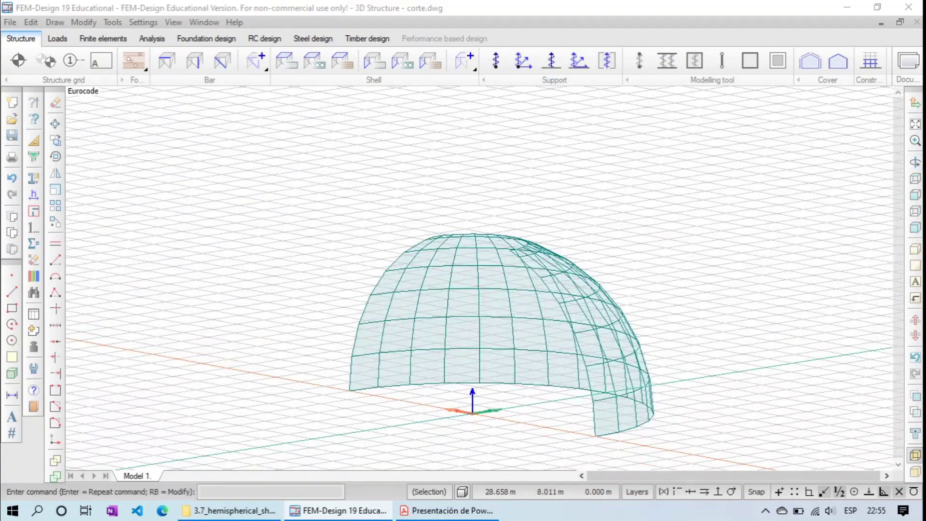
left_click(56, 173)
left_click(295, 188)
left_click(720, 445)
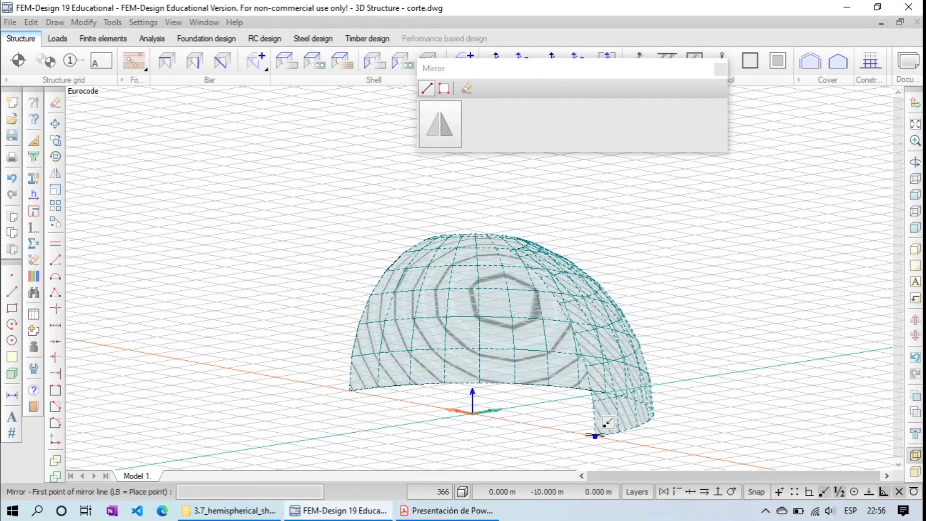
left_click(596, 436)
left_click(472, 414)
left_click(720, 69)
- Assign rotational line supports along the full circular base edge of the dome
middle_click_drag(819, 247, 821, 180)
left_click(915, 162)
left_click_drag(568, 330, 366, 302)
left_click_drag(569, 289, 622, 287)
left_click(551, 60)
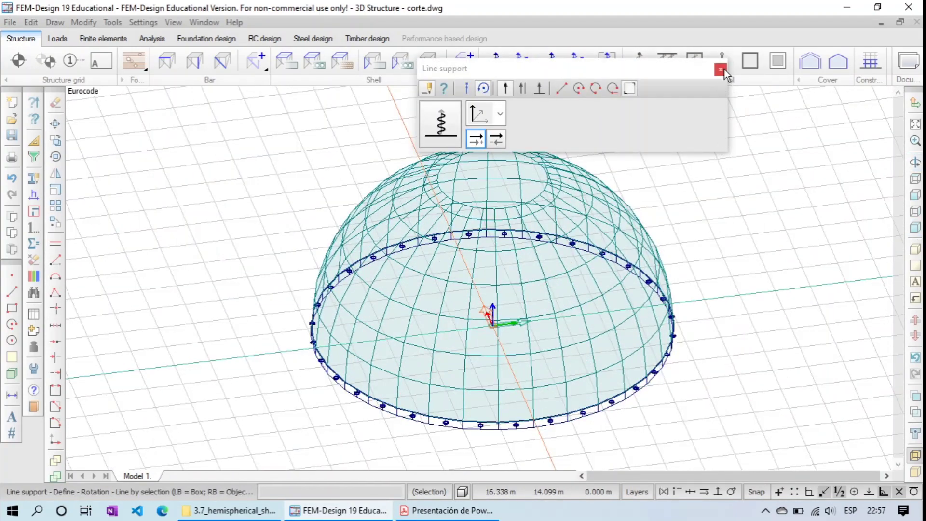
left_click(720, 70)
- Try to assign rotational line supports to box-selected edges near the dome's base, and undo the assignment
scroll(547, 394, "up", 1)
scroll(545, 393, "up", 1)
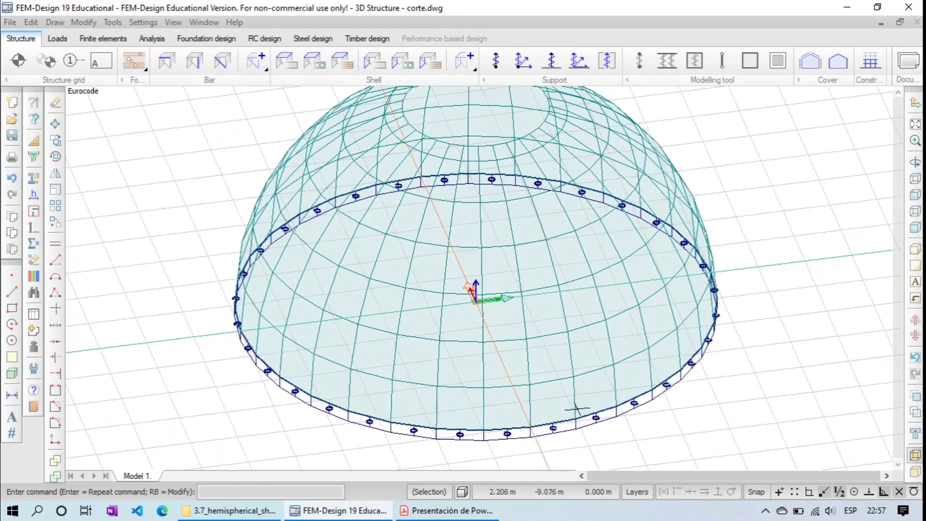
left_click(915, 162)
left_click_drag(576, 386, 575, 333)
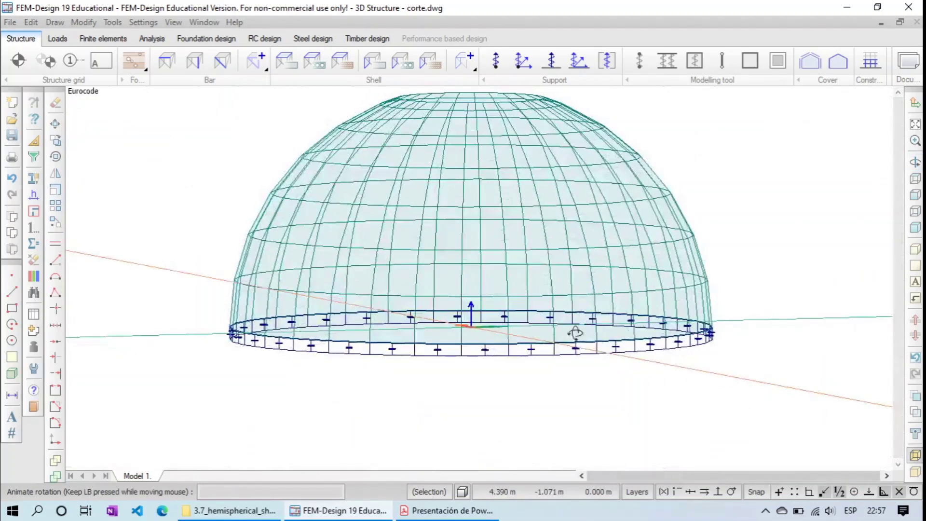
scroll(544, 339, "up", 3)
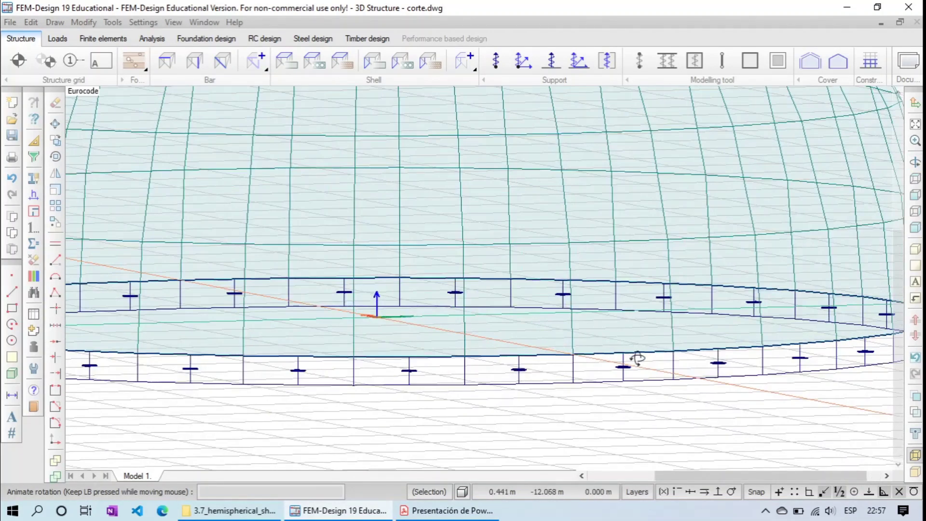
key("Escape")
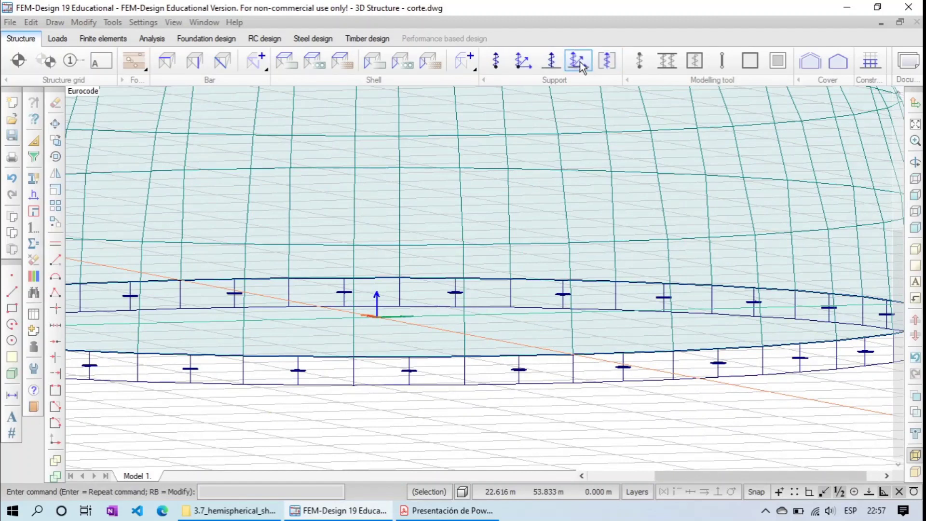
left_click(551, 60)
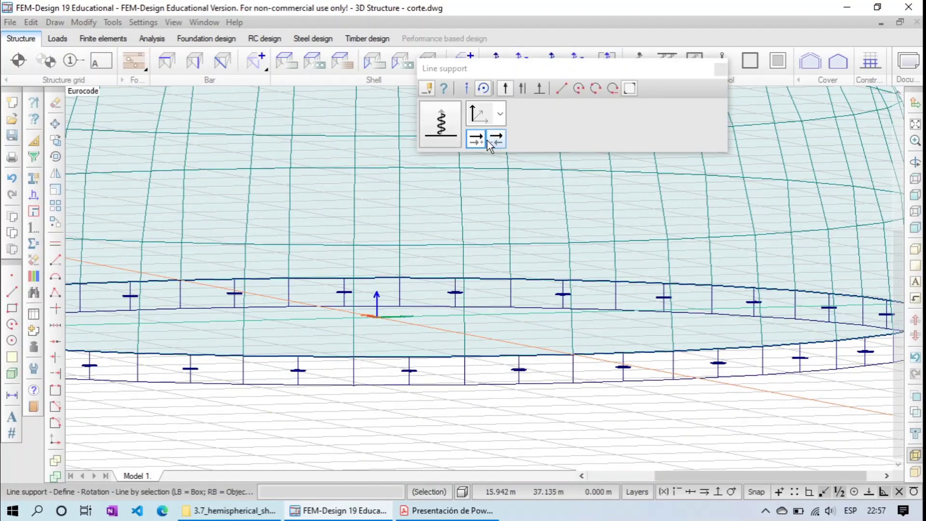
left_click_drag(603, 420, 418, 341)
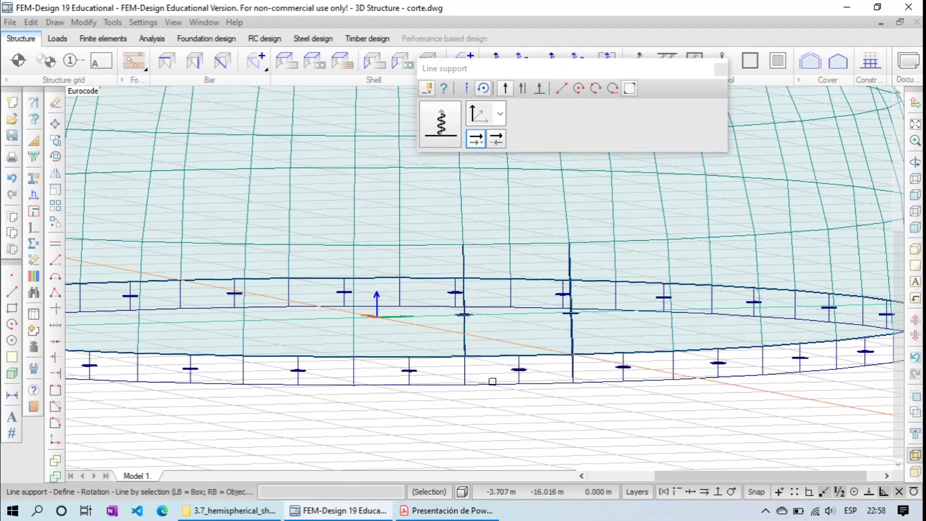
left_click(915, 163)
left_click_drag(514, 324, 574, 366)
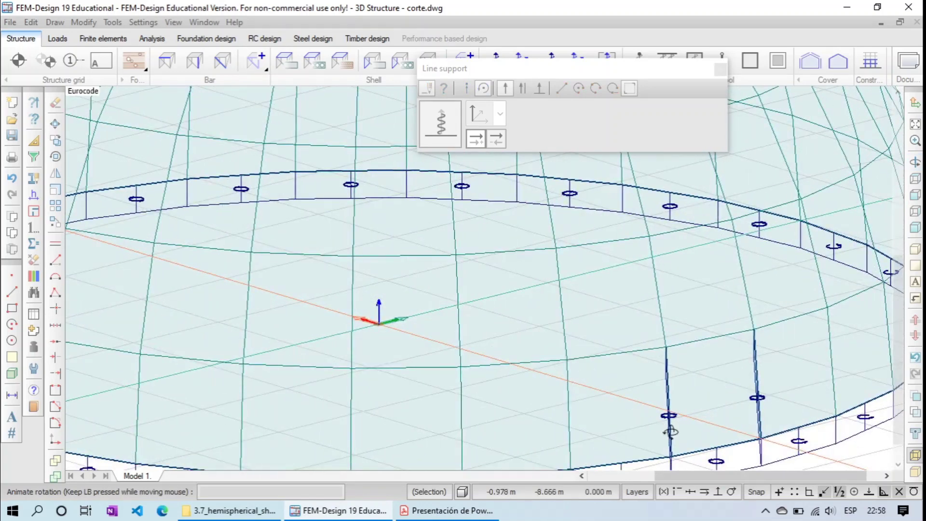
key("ctrl+z")
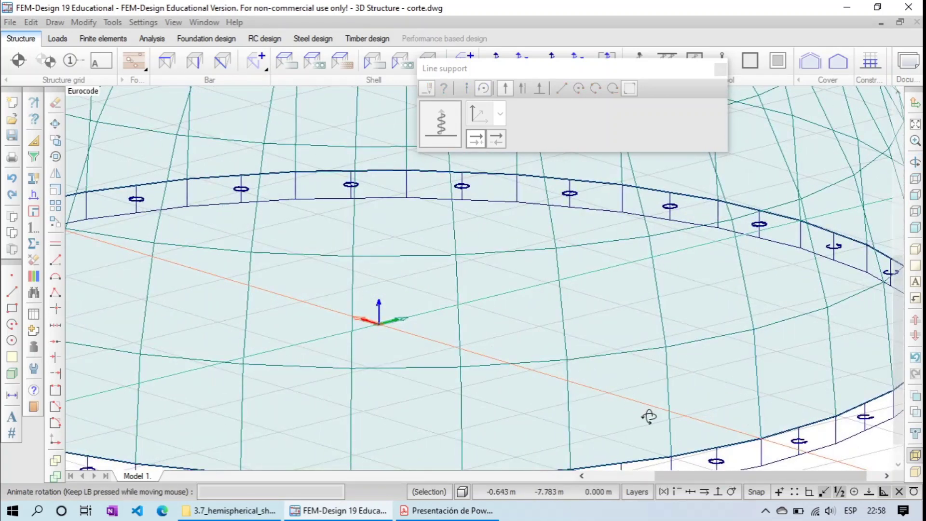
scroll(646, 188, "down", 5)
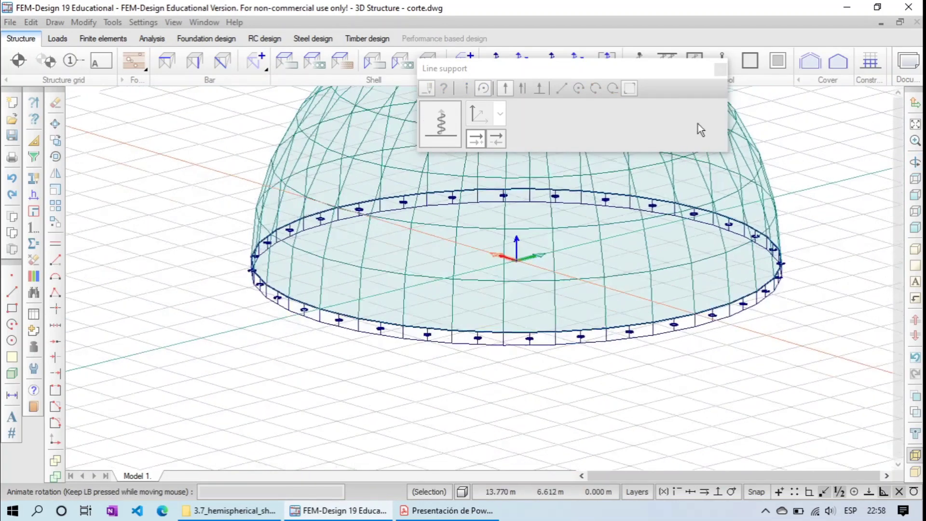
left_click(720, 69)
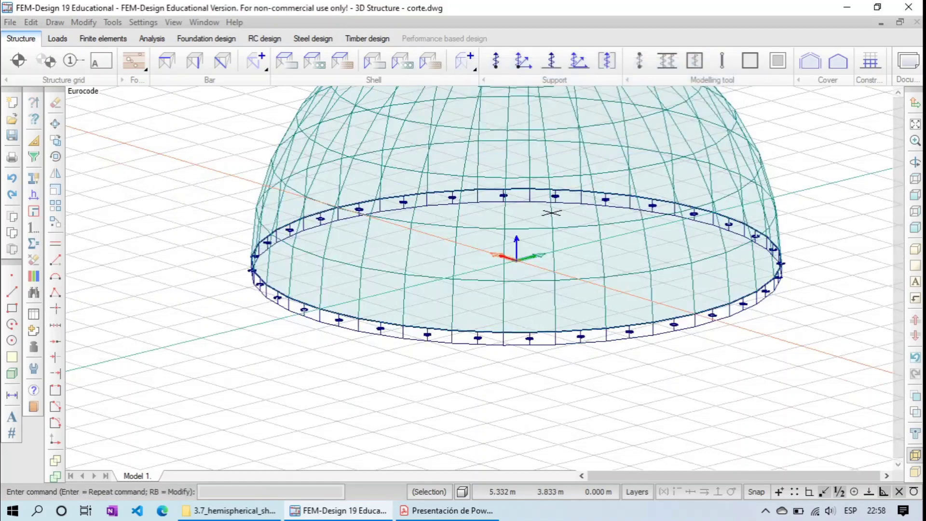
- Show the supported dome in an elevated 3D view with hidden lines removed
middle_click_drag(548, 196, 522, 320)
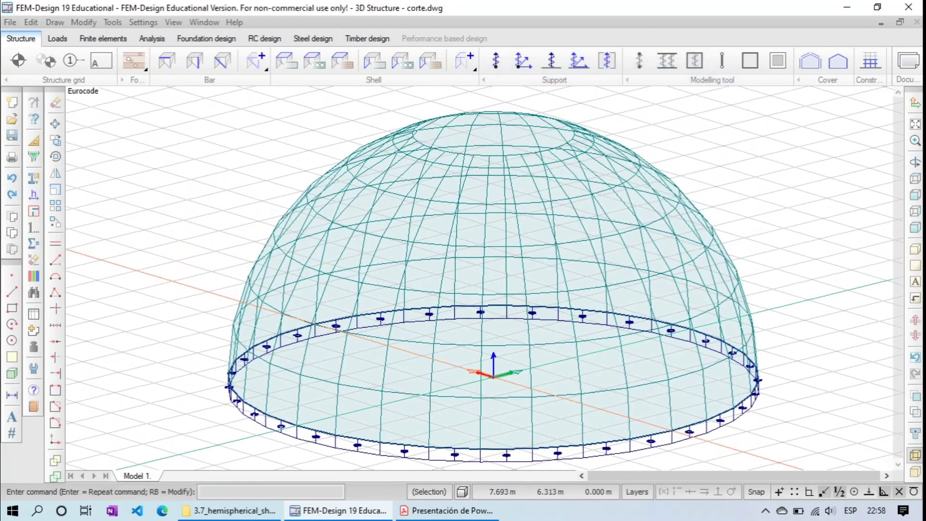
left_click(915, 229)
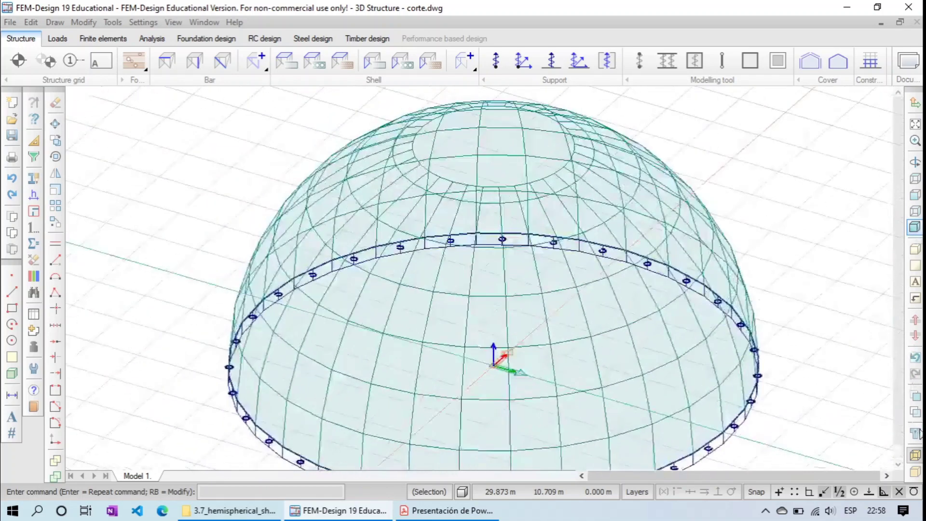
left_click(915, 434)
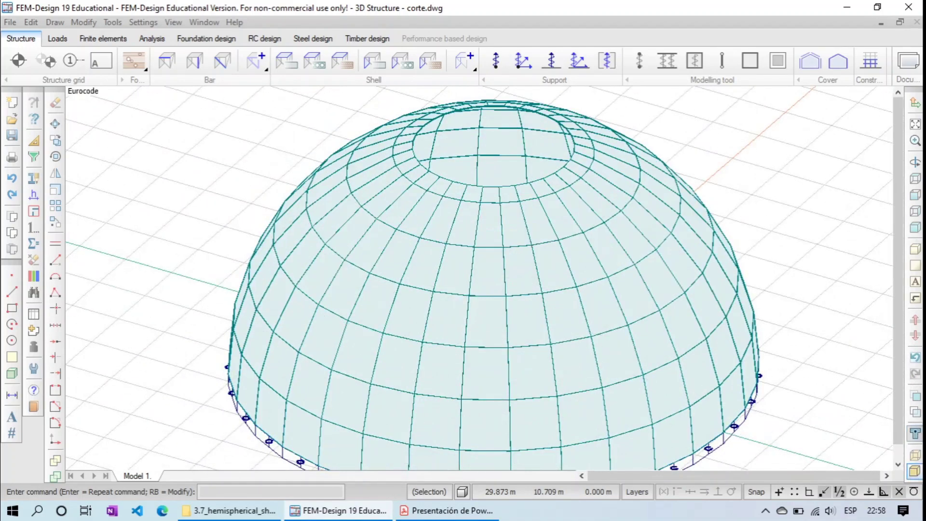
- Create a load case named CARGA for the full dome
mouse_move(599, 281)
middle_mouse_down()
mouse_move(606, 247)
mouse_move(572, 263)
middle_mouse_up()
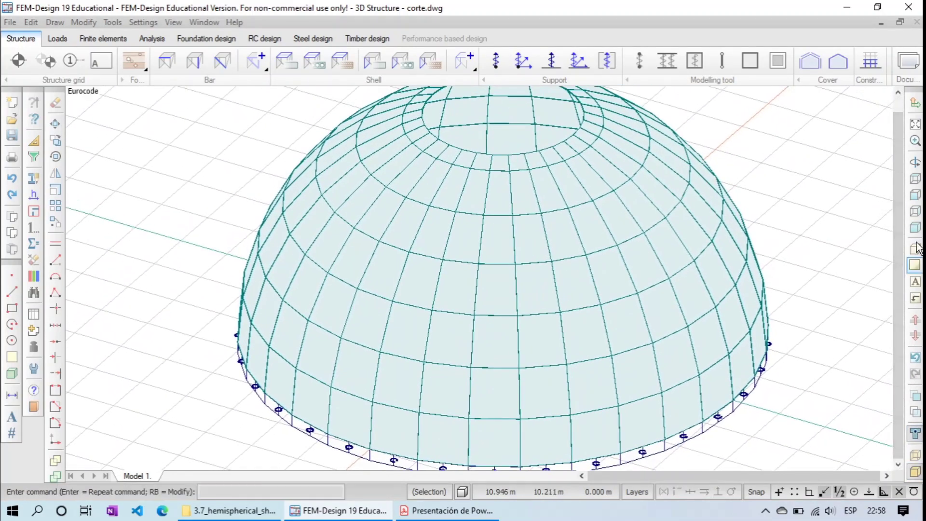
left_click(915, 163)
left_click_drag(603, 287, 588, 237)
scroll(475, 262, "down", 3)
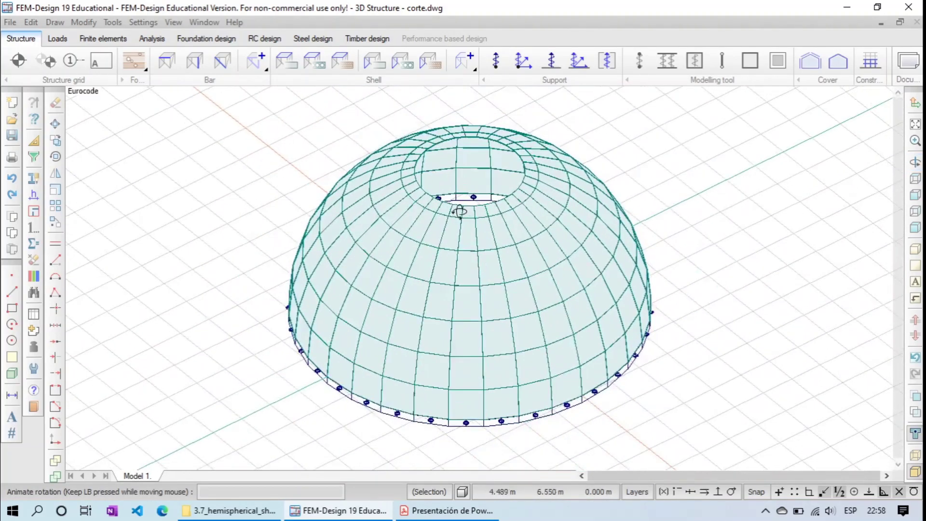
left_click(58, 41)
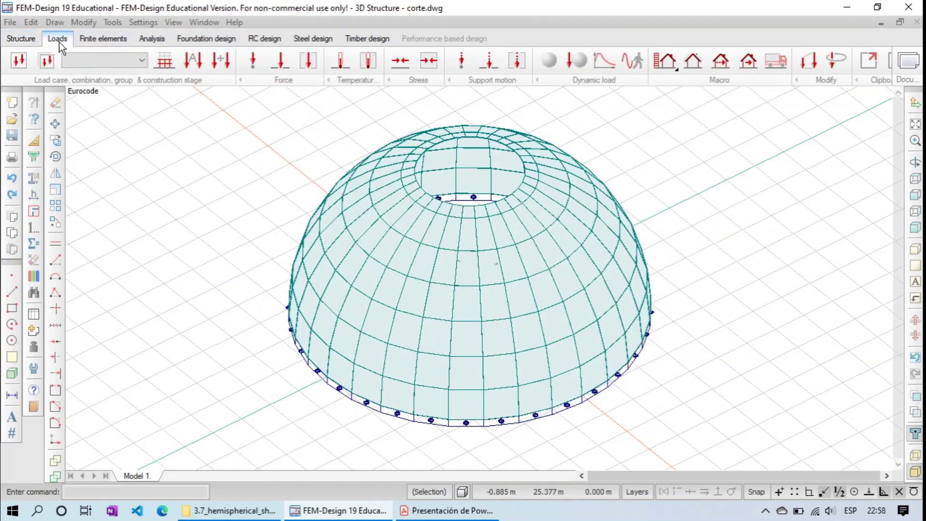
left_click(19, 59)
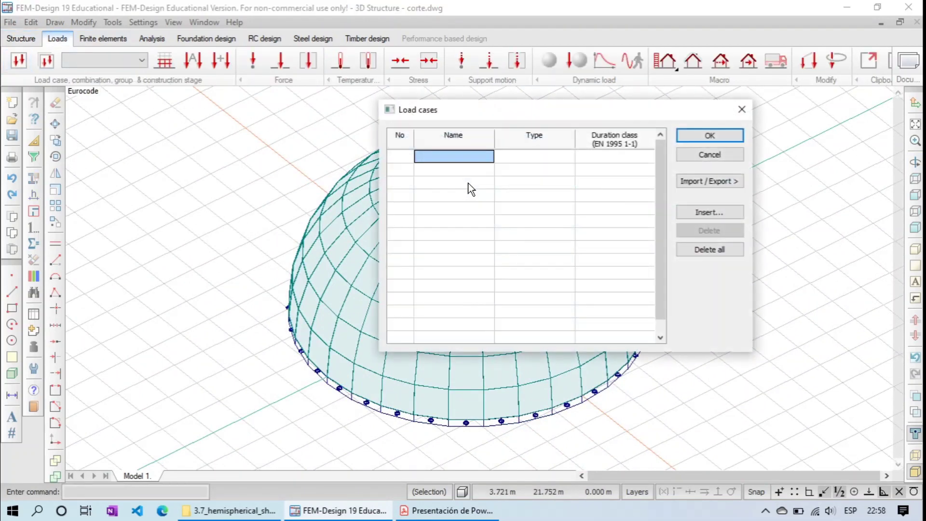
type("CAR")
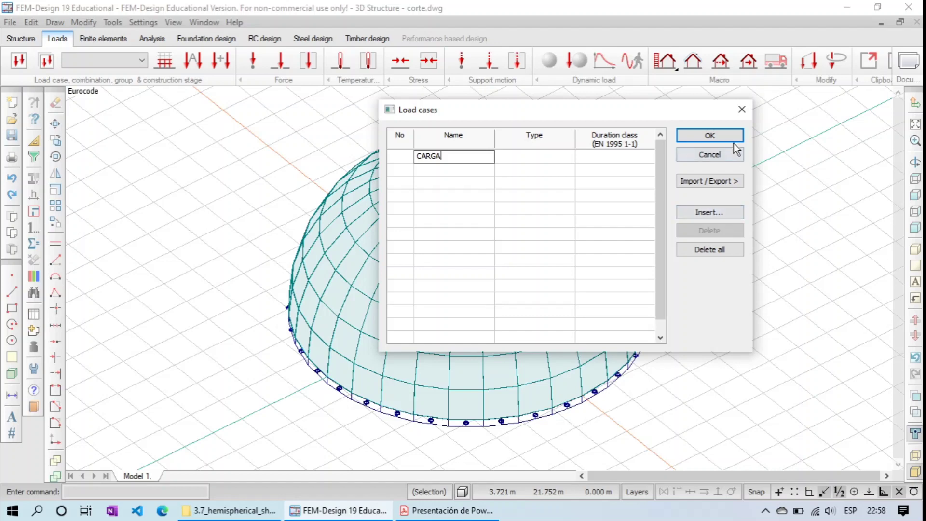
type("GA")
left_click(732, 140)
- Show the dome as a see-through wireframe so its whole circular base edge is accessible
left_click(915, 230)
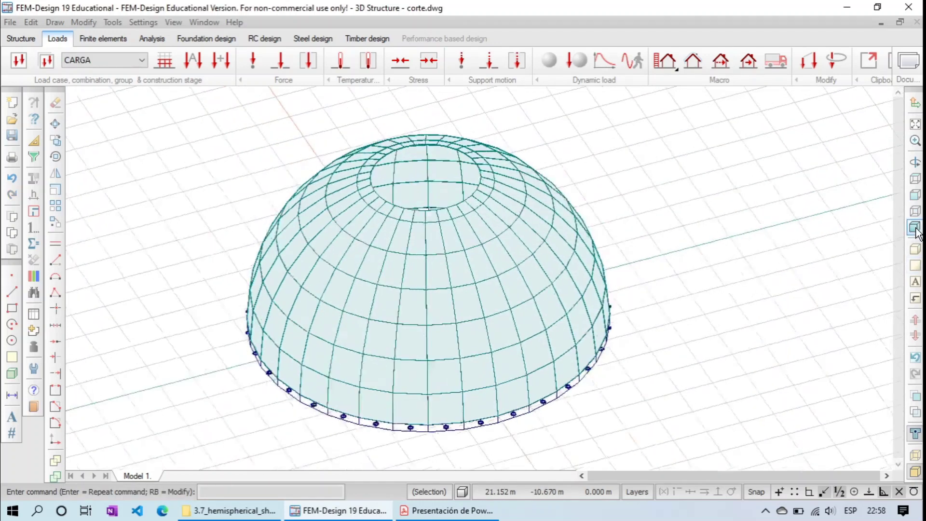
left_click(917, 435)
left_click(915, 456)
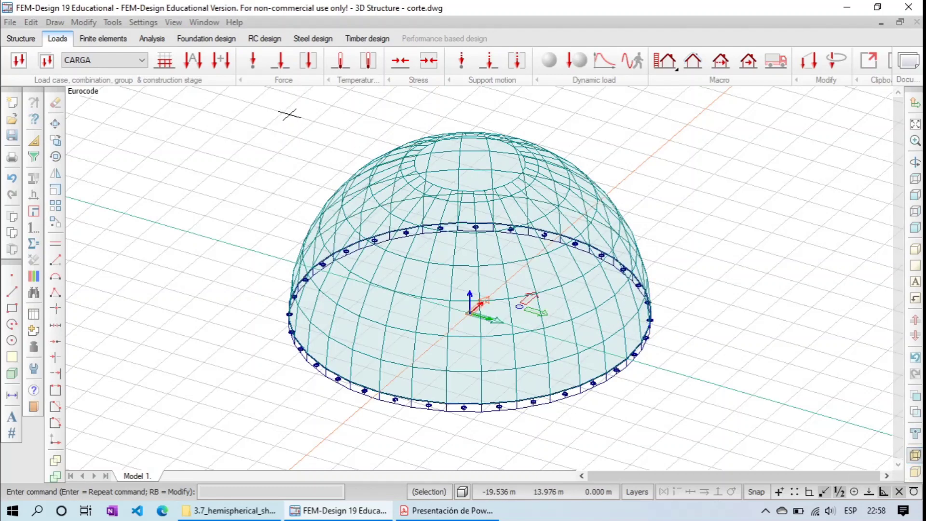
- Place outward 10 kN point loads along the X axis on the dome's base edge at (10, 0, 0) and (-10, 0, 0)
left_click(252, 60)
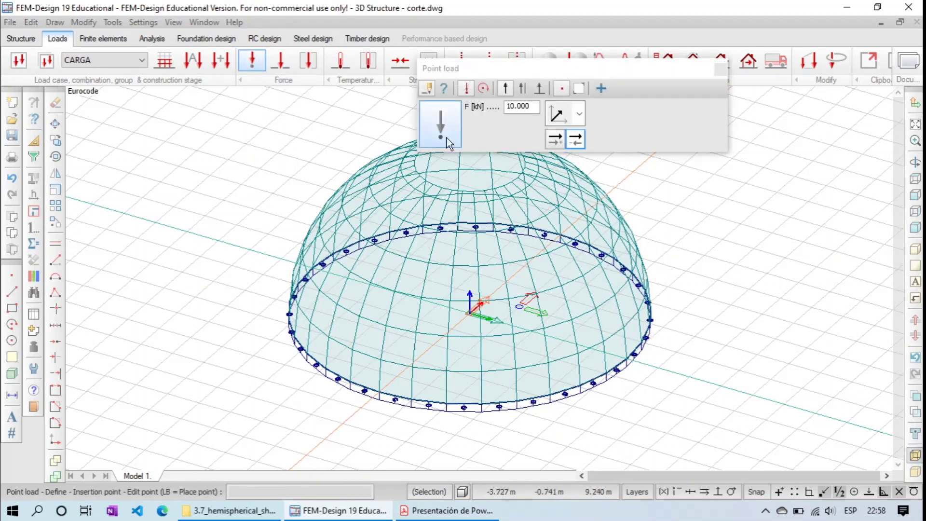
left_click_drag(612, 70, 227, 69)
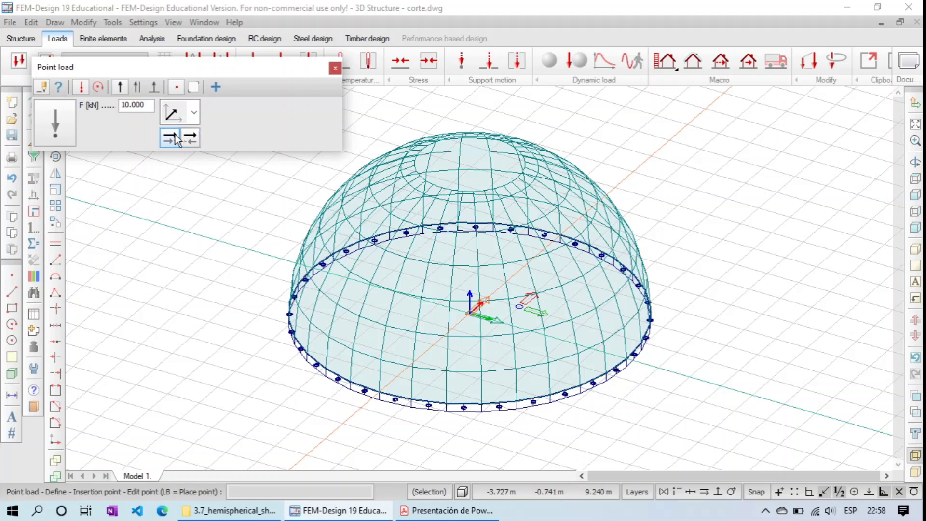
left_click(197, 112)
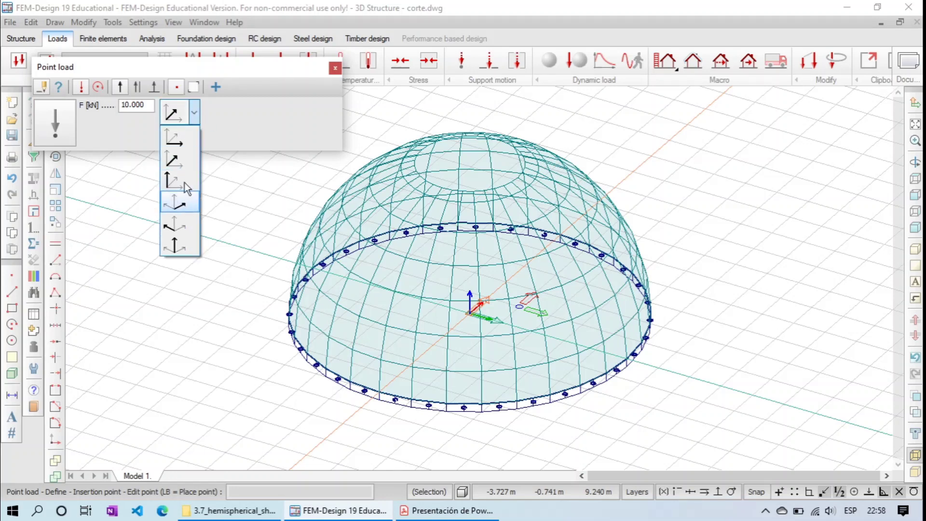
left_click(192, 139)
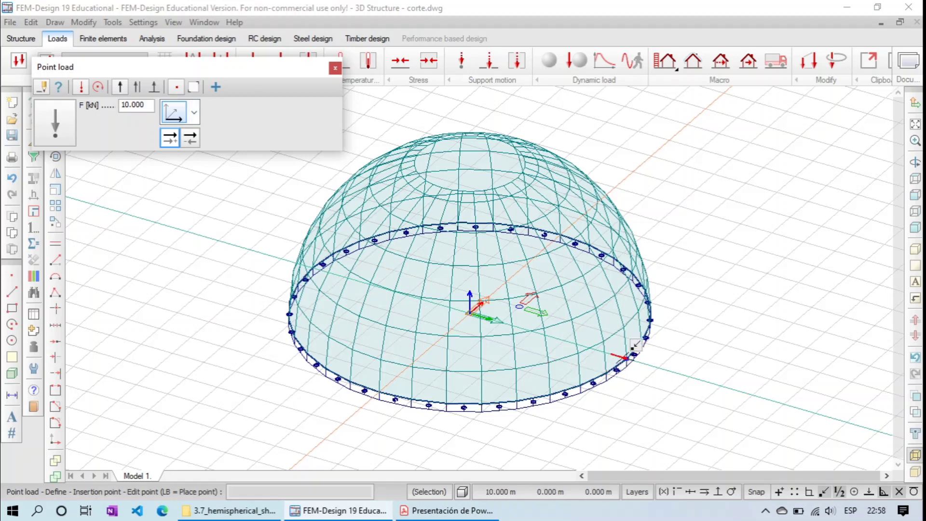
left_click(624, 357)
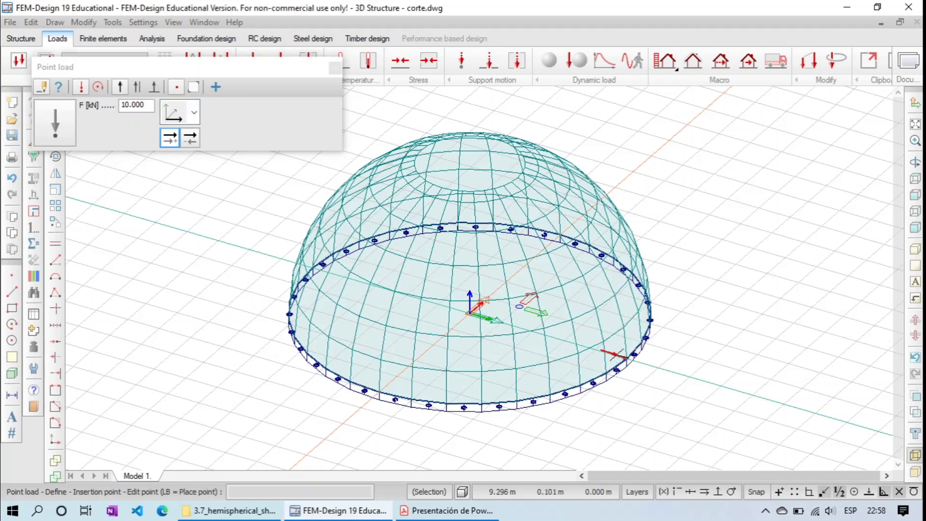
left_click(190, 138)
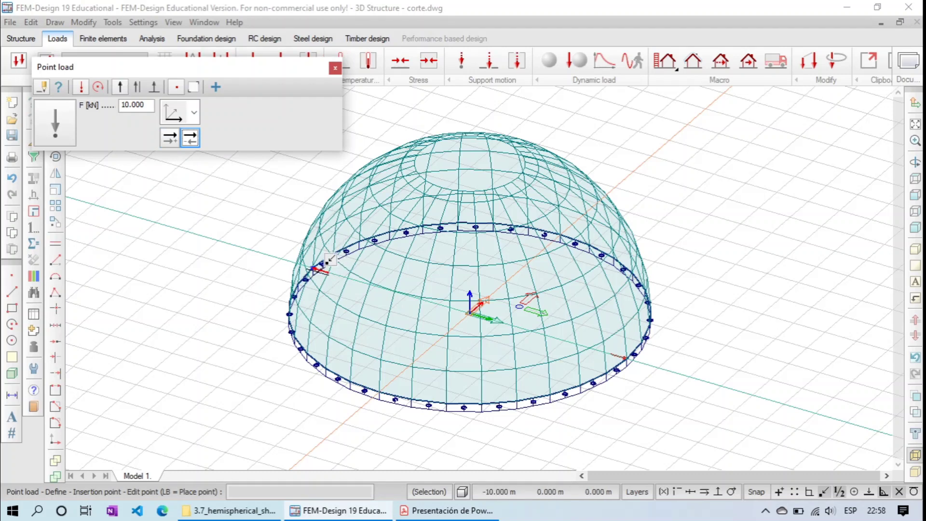
scroll(330, 257, "up", 4)
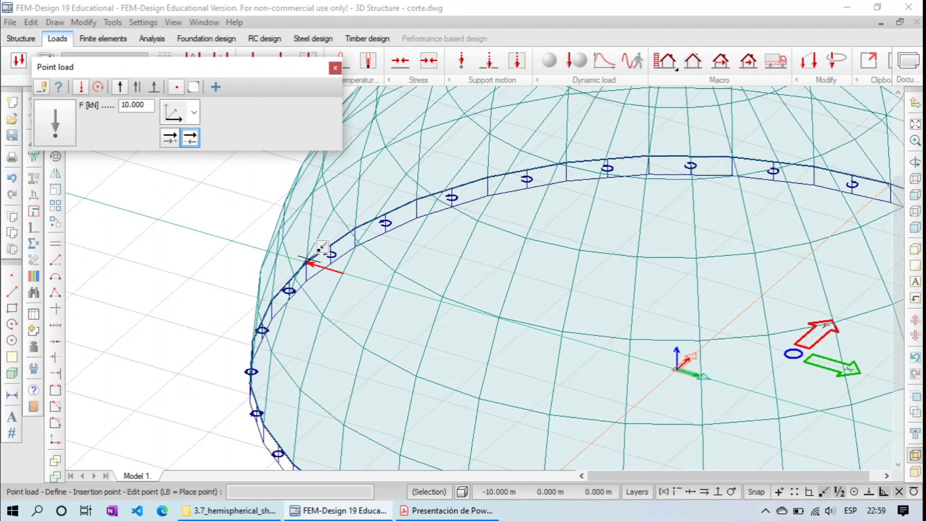
scroll(436, 280, "down", 3)
scroll(448, 293, "down", 3)
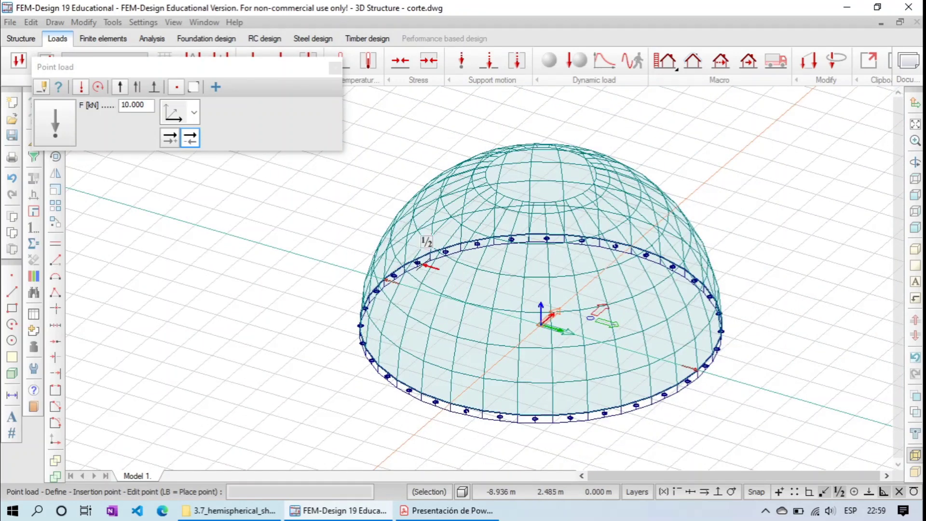
- Place inward 10 kN point loads along the Y axis on the dome's base edge at (0, 10, 0) and (0, -10, 0)
left_click(194, 112)
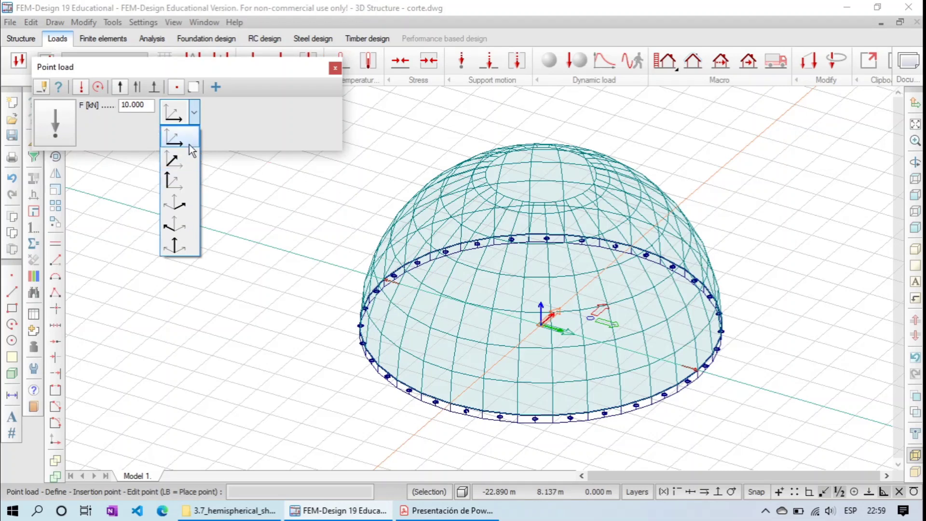
left_click(186, 160)
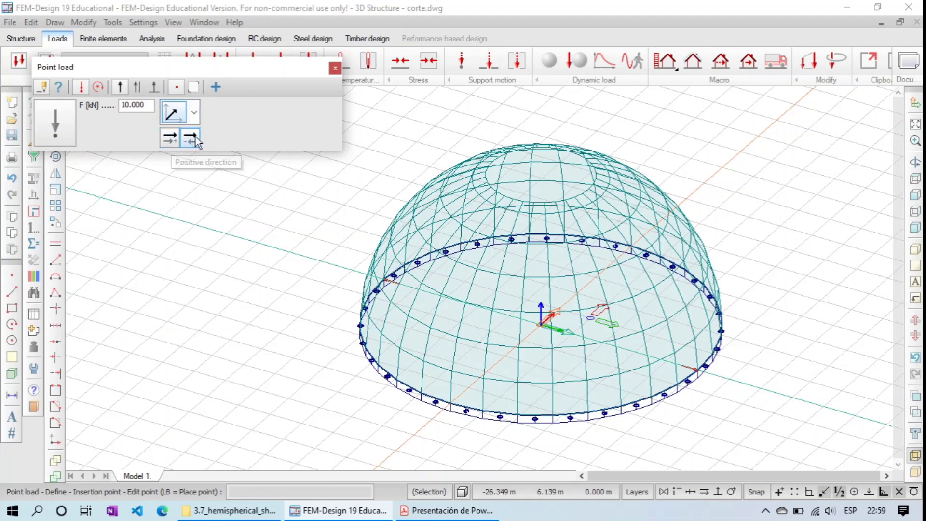
left_click(191, 138)
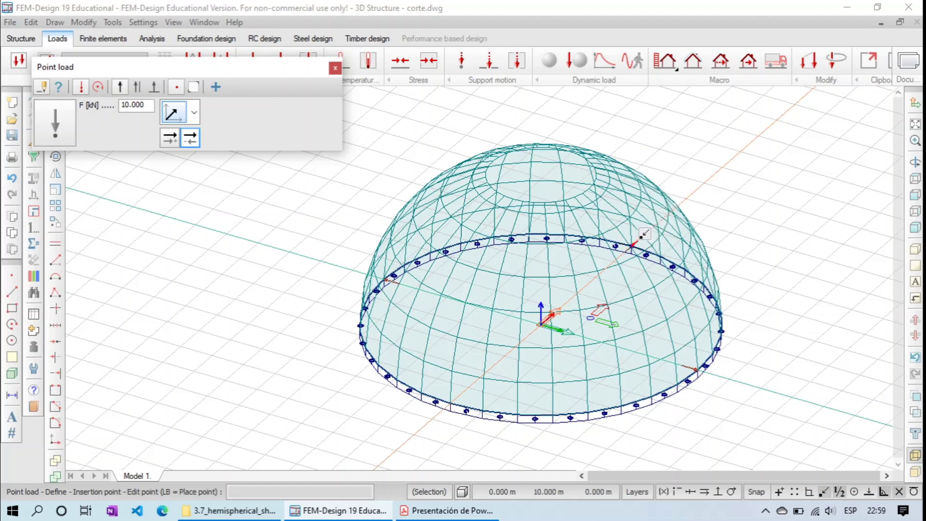
left_click(644, 234)
left_click(170, 138)
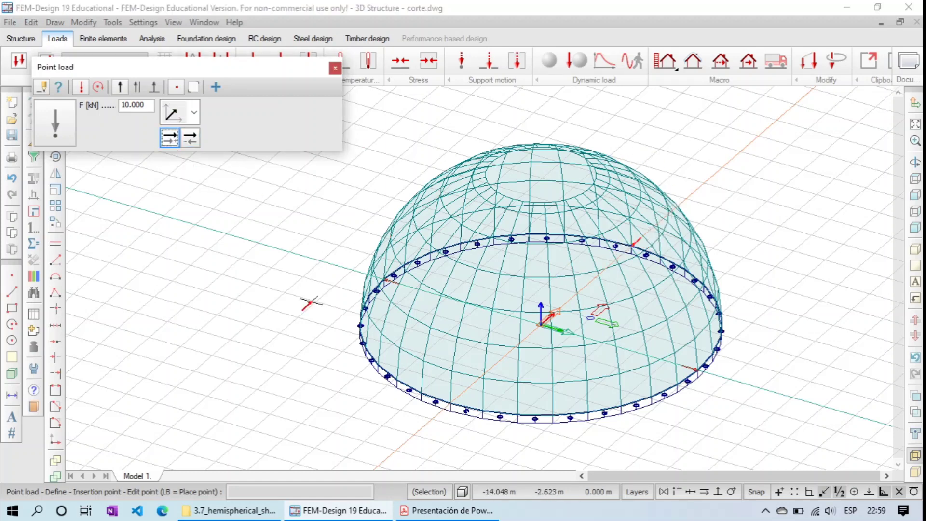
left_click(459, 389)
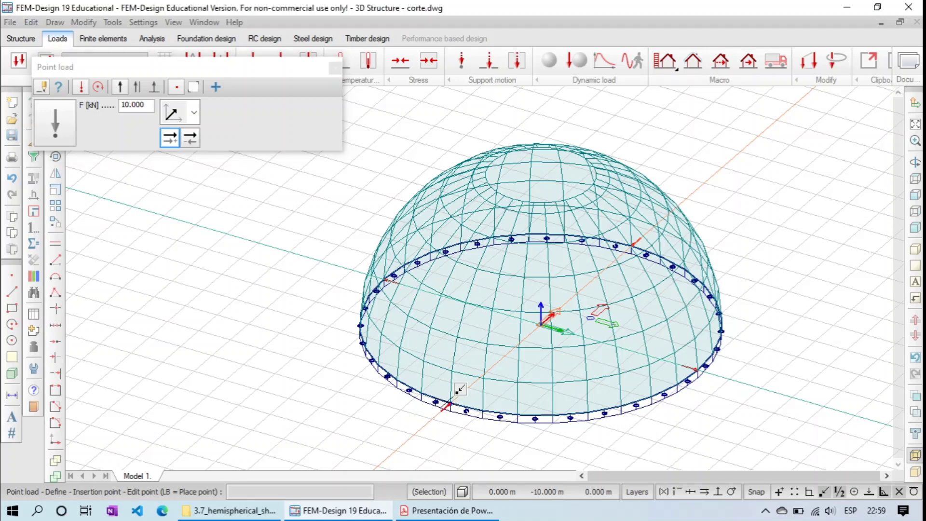
left_click(336, 68)
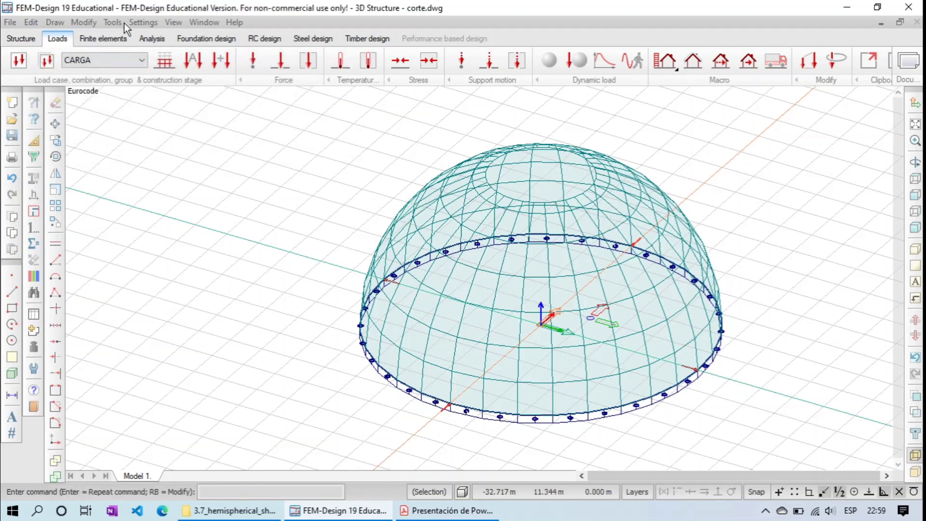
- Generate the finite element mesh for the entire dome
left_click(118, 39)
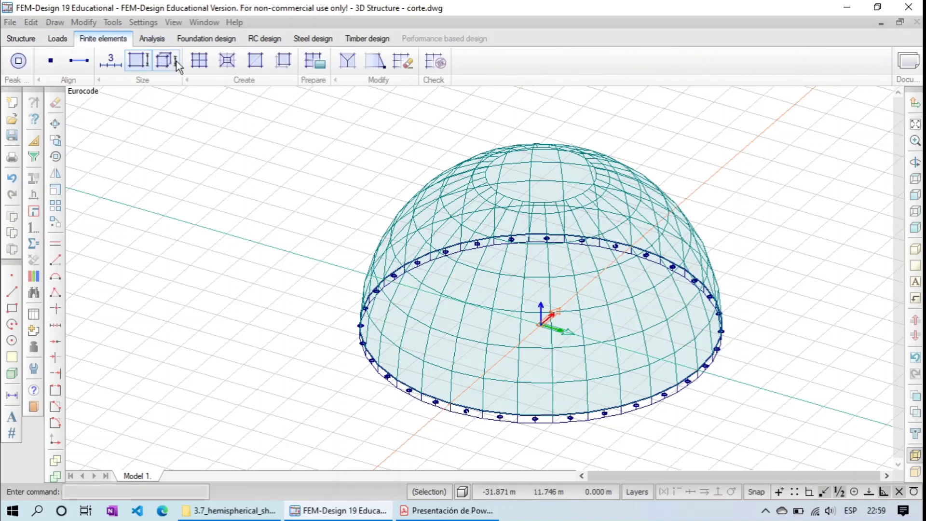
left_click(199, 61)
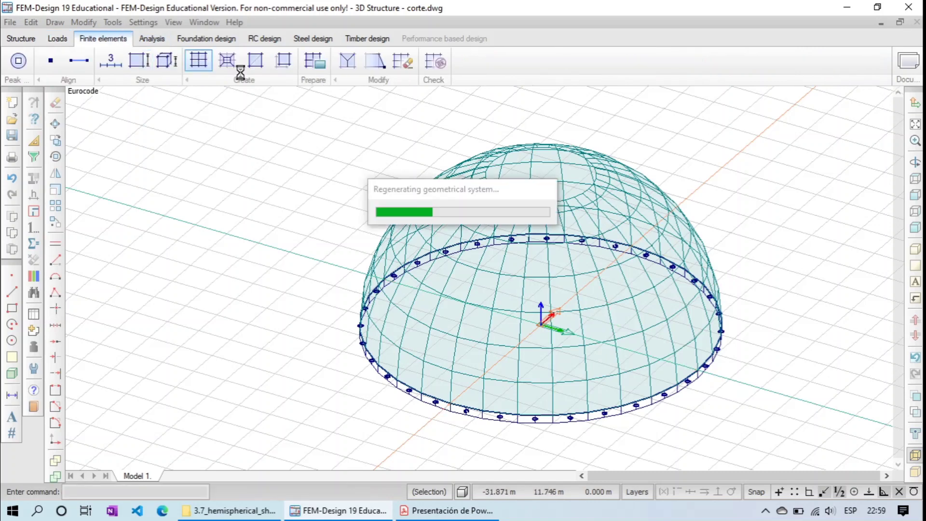
left_click(314, 108)
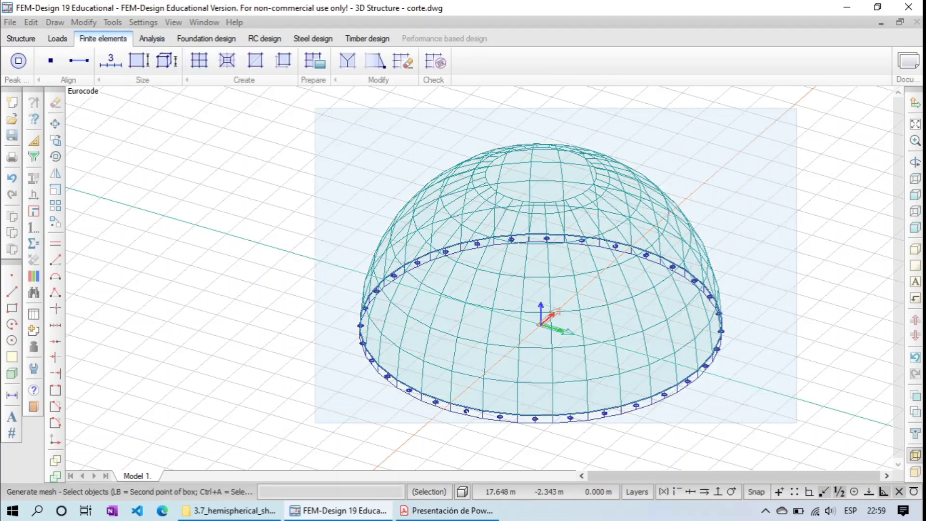
left_click(784, 432)
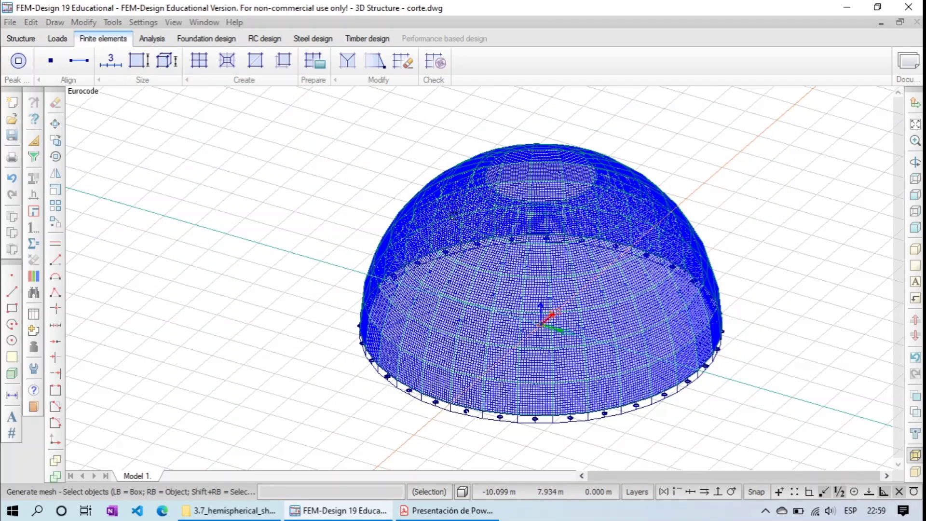
- Examine the generated mesh around the top opening, over the dome's surface and along the supported base edge
left_click(916, 163)
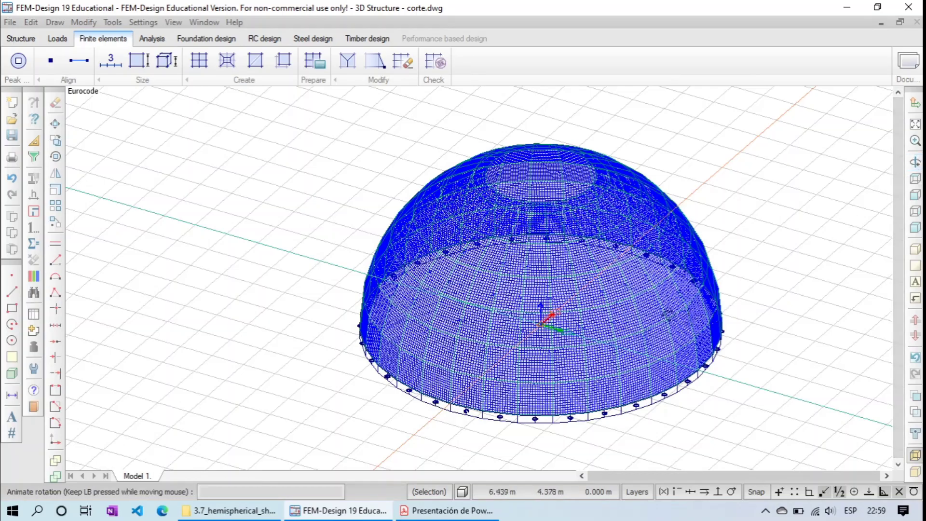
left_click_drag(485, 283, 536, 246)
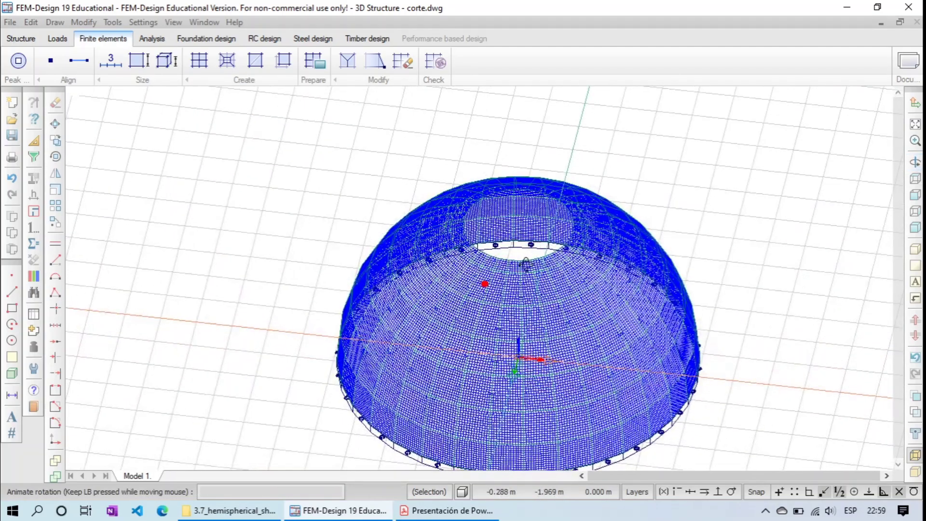
key("Escape")
scroll(530, 255, "up", 5)
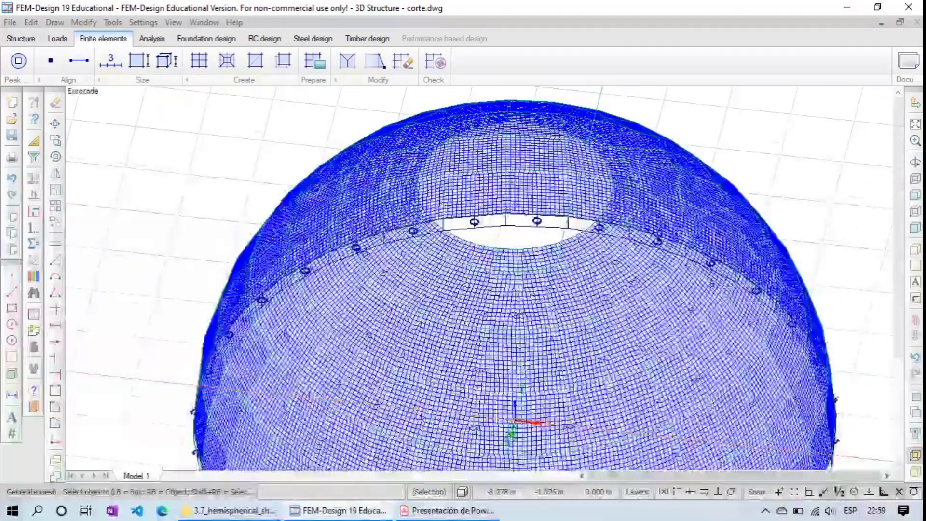
scroll(523, 265, "up", 4)
scroll(524, 266, "down", 3)
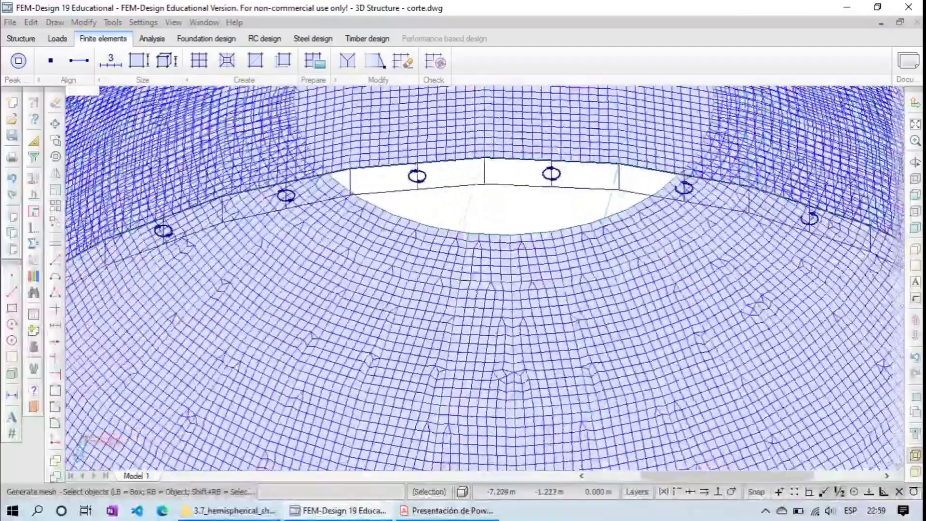
scroll(523, 265, "down", 8)
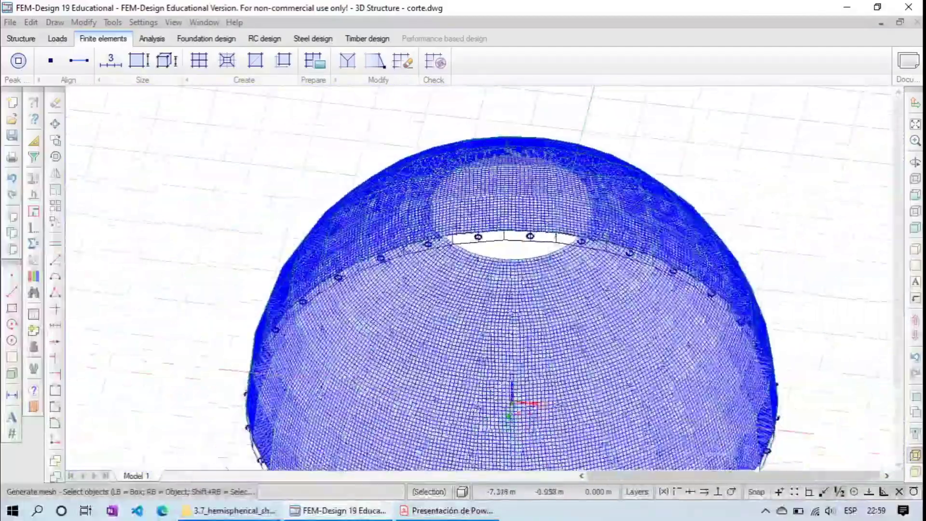
left_click(914, 162)
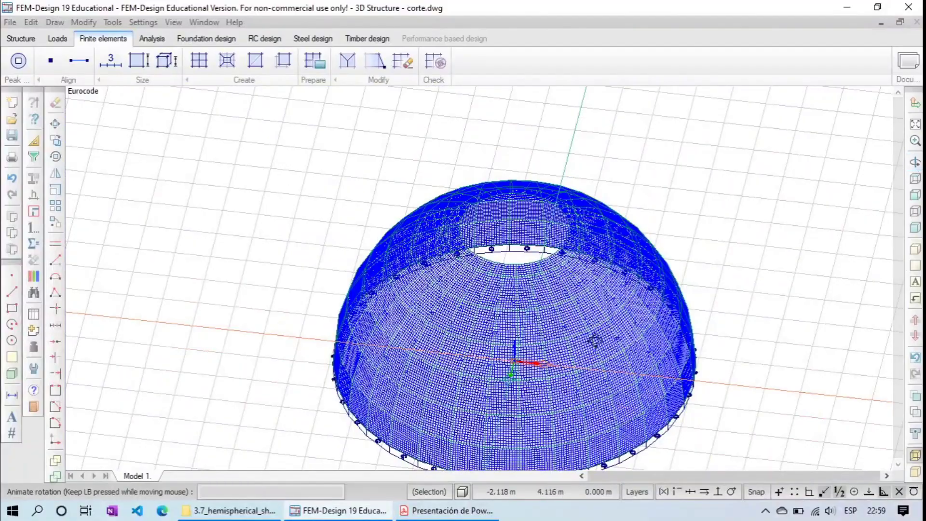
left_click_drag(599, 336, 362, 278)
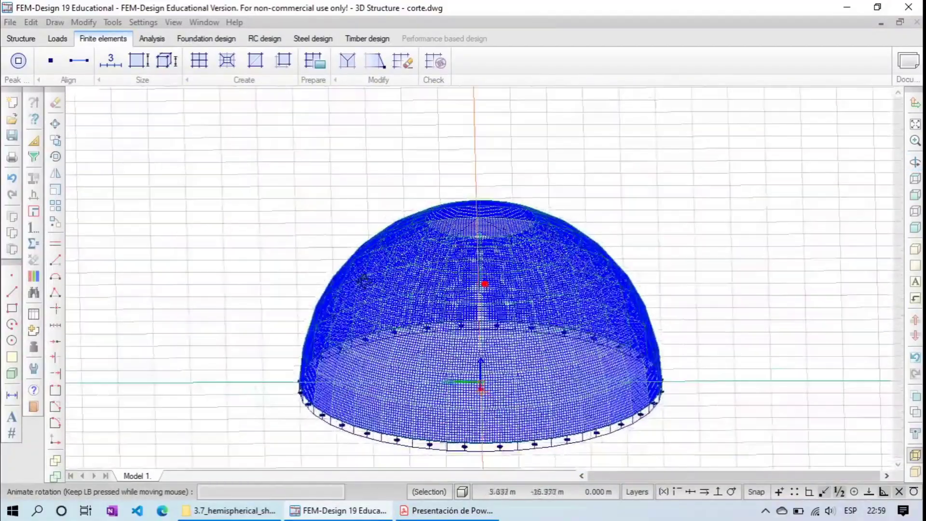
left_click_drag(588, 320, 550, 359)
key("Escape")
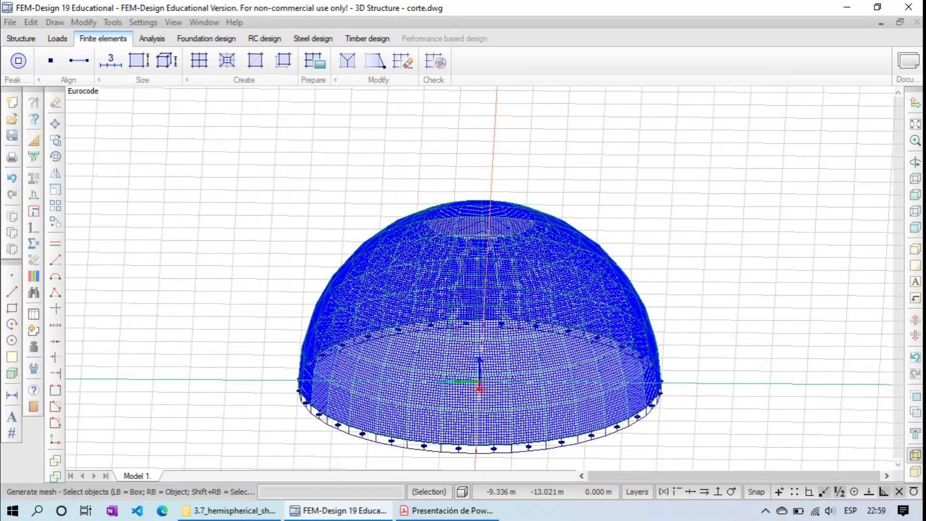
scroll(505, 438, "up", 6)
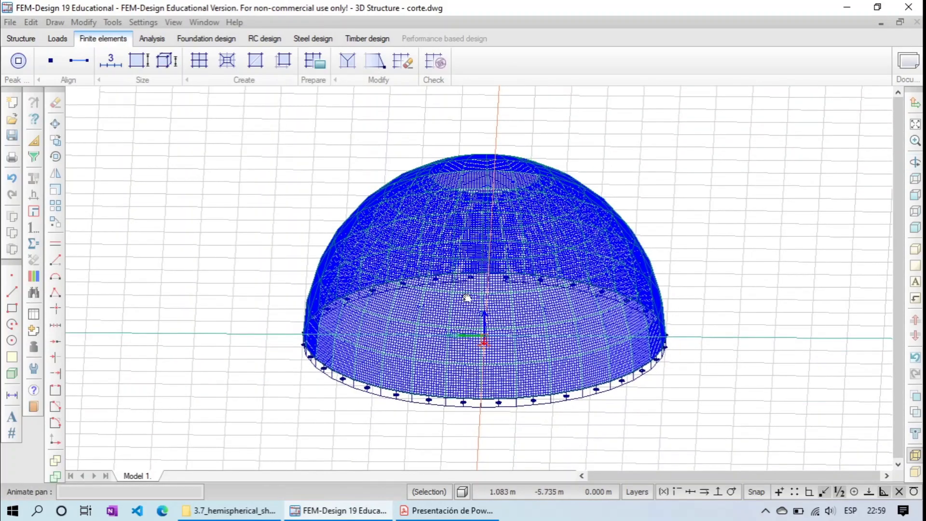
scroll(316, 348, "up", 3)
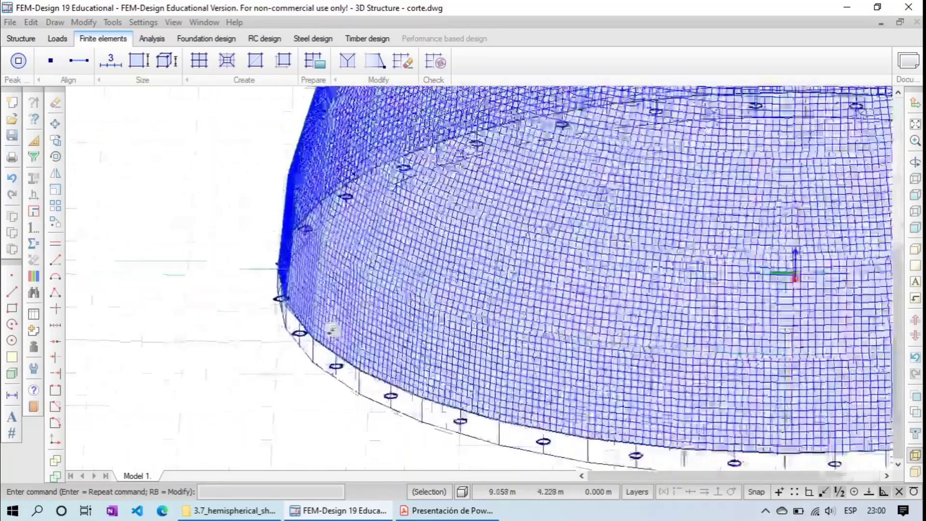
- Examine the finite element mesh close up at the dome's base edge and around the whole dome
left_click(247, 223)
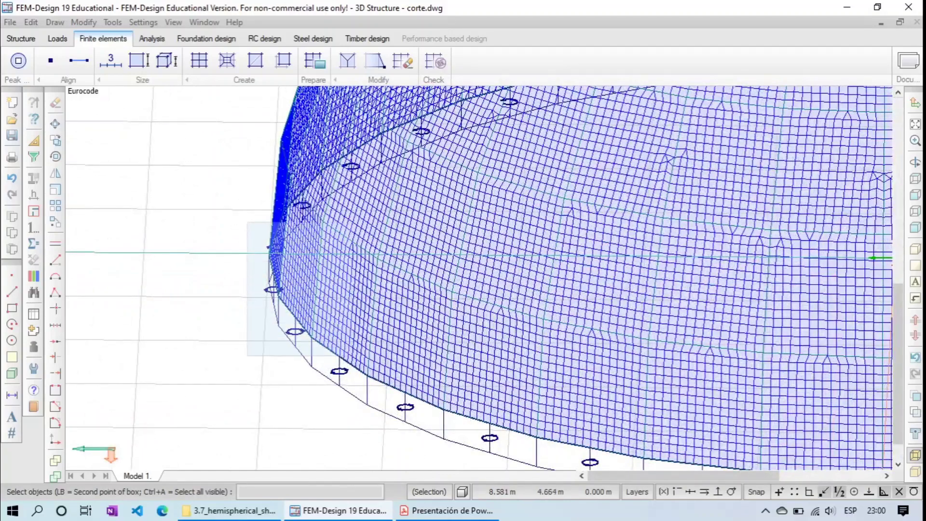
left_click(381, 380)
right_click(383, 381)
key("Escape")
scroll(698, 283, "down", 6)
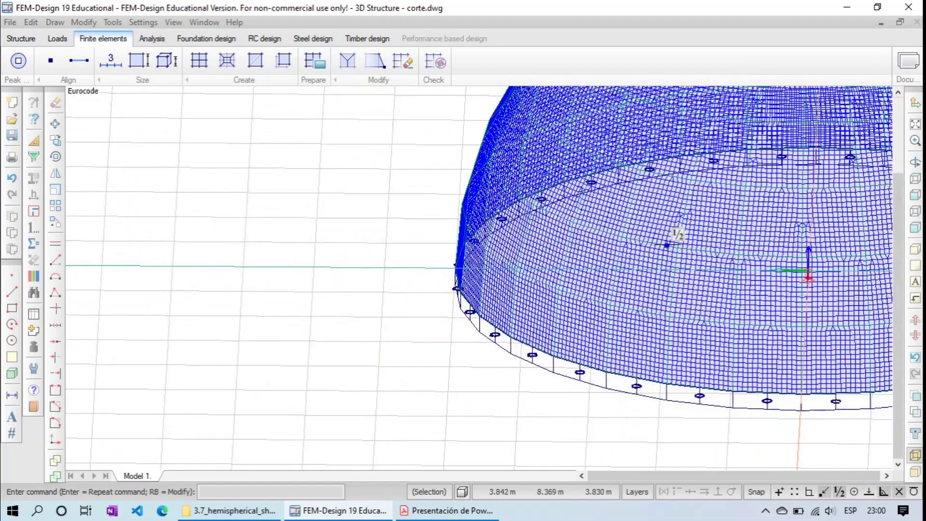
middle_click_drag(660, 264, 349, 341)
scroll(637, 330, "down", 5)
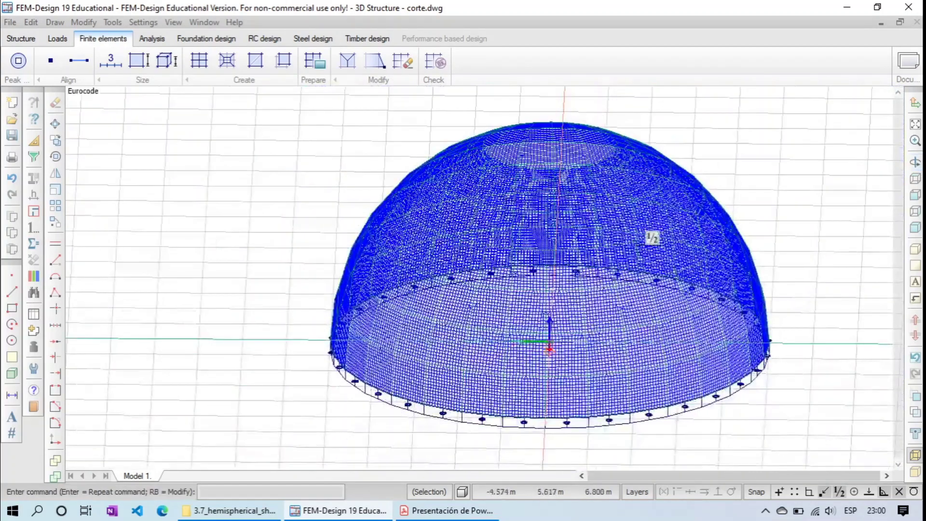
left_click(915, 163)
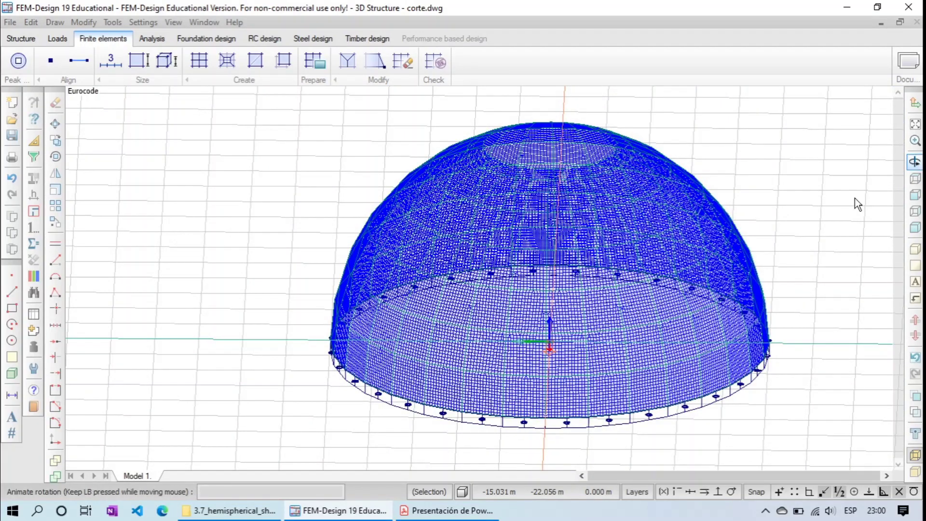
left_click_drag(627, 308, 345, 307)
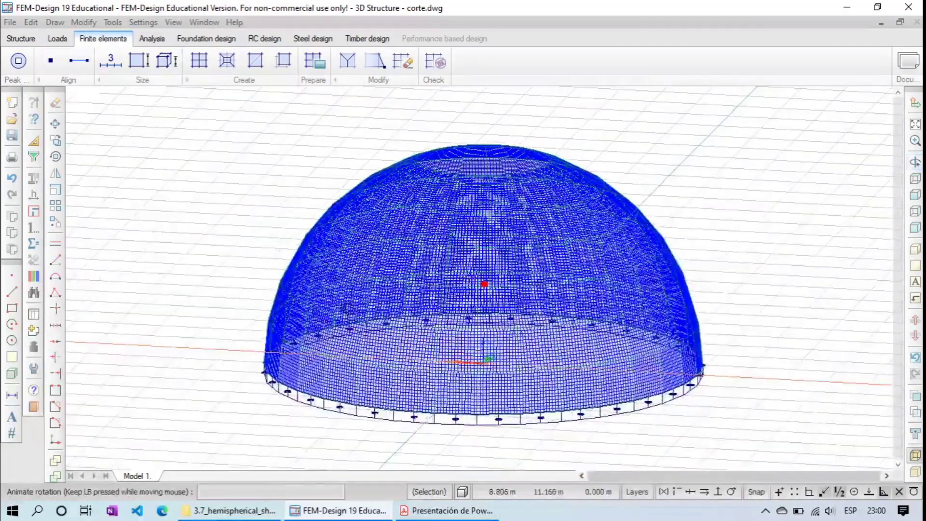
- Run the analysis calculation for load cases on the meshed dome
left_click(161, 40)
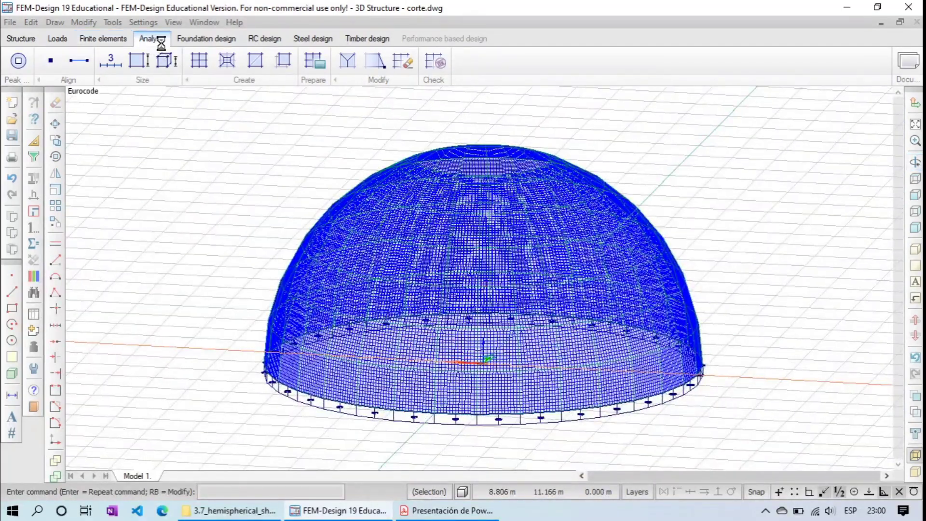
left_click(17, 60)
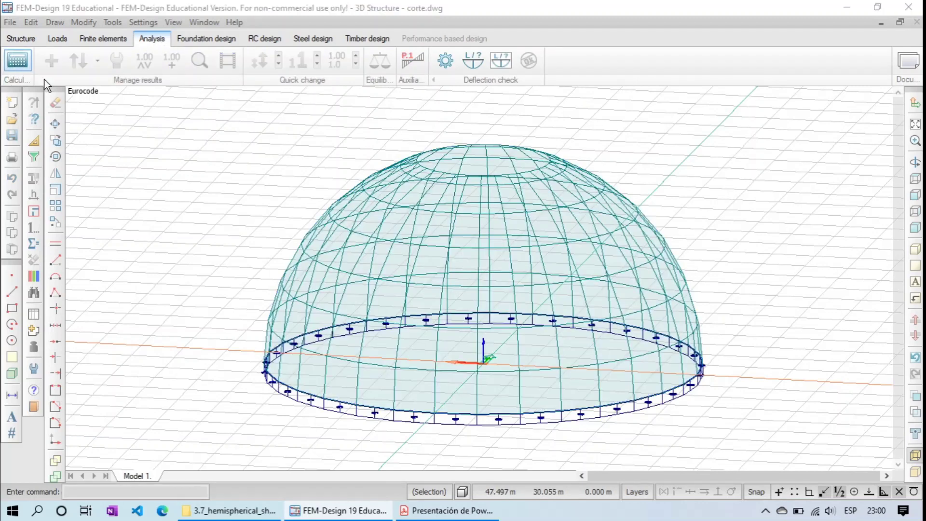
left_click(316, 149)
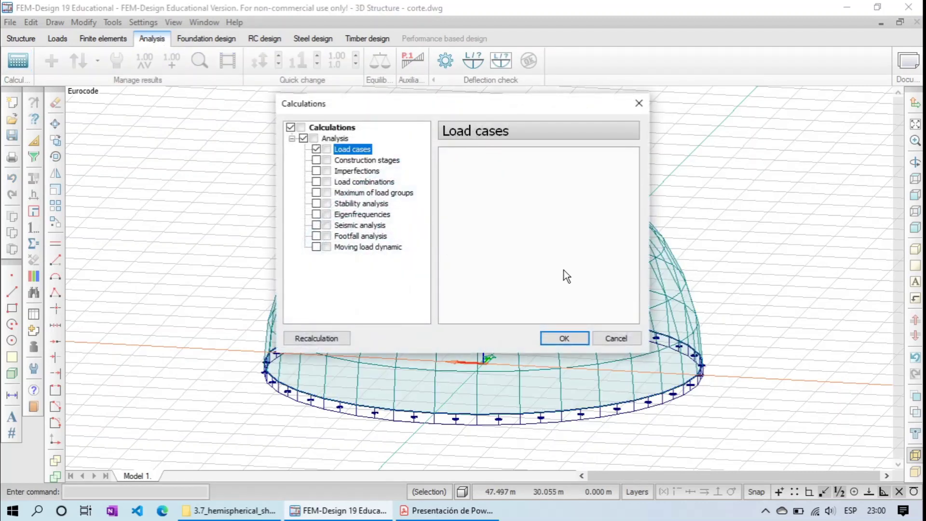
left_click(564, 338)
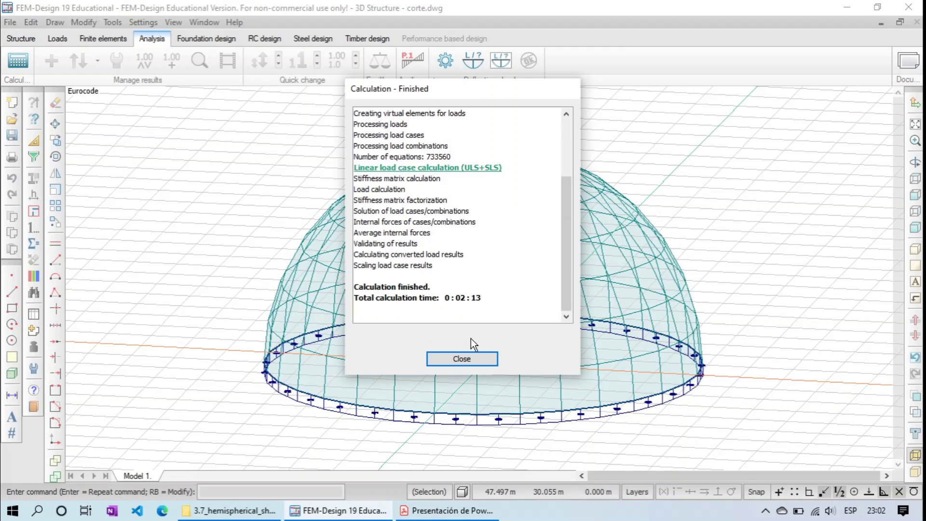
left_click(473, 358)
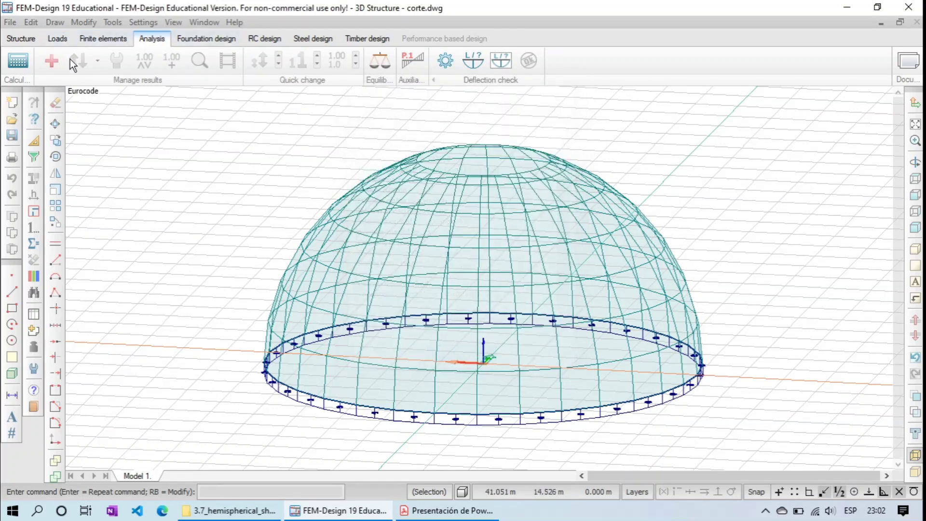
- Display the translational displacements of load case CARGA as a graph and examine the deformed dome from the side and above
left_click(53, 60)
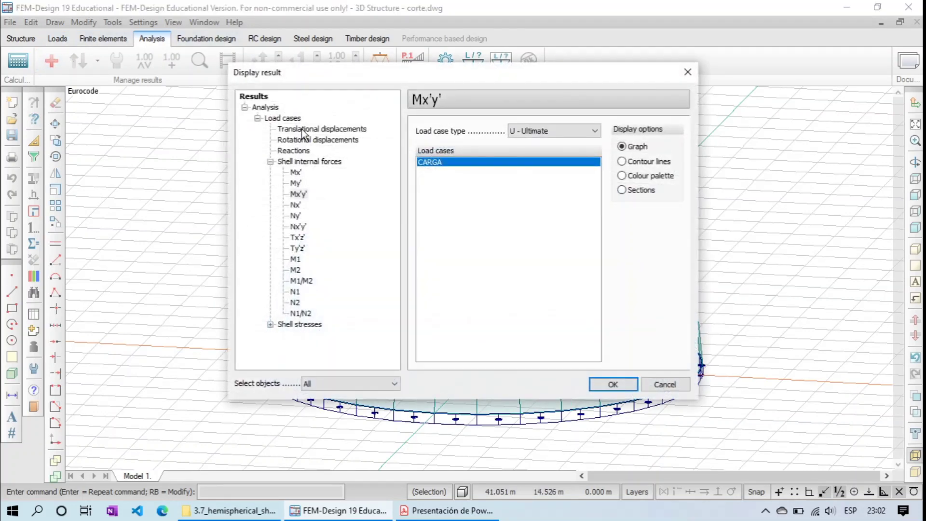
left_click(303, 131)
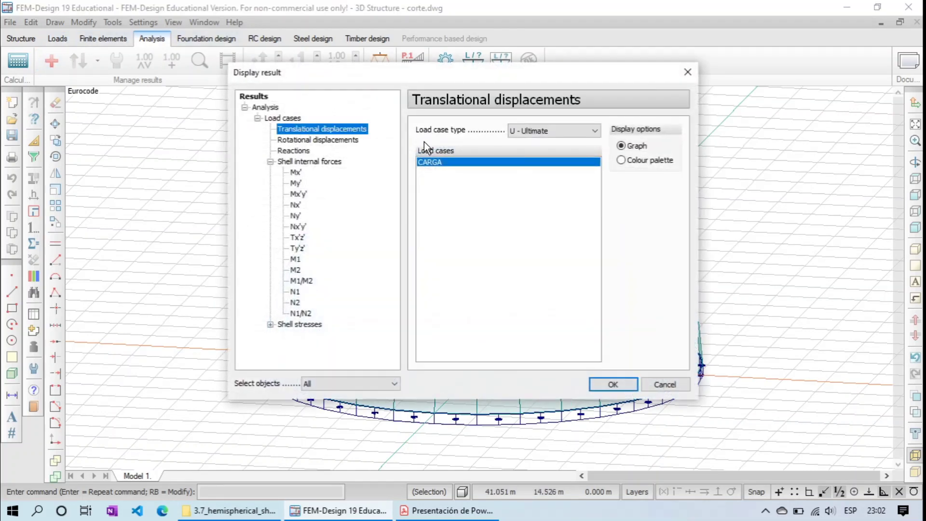
left_click(621, 384)
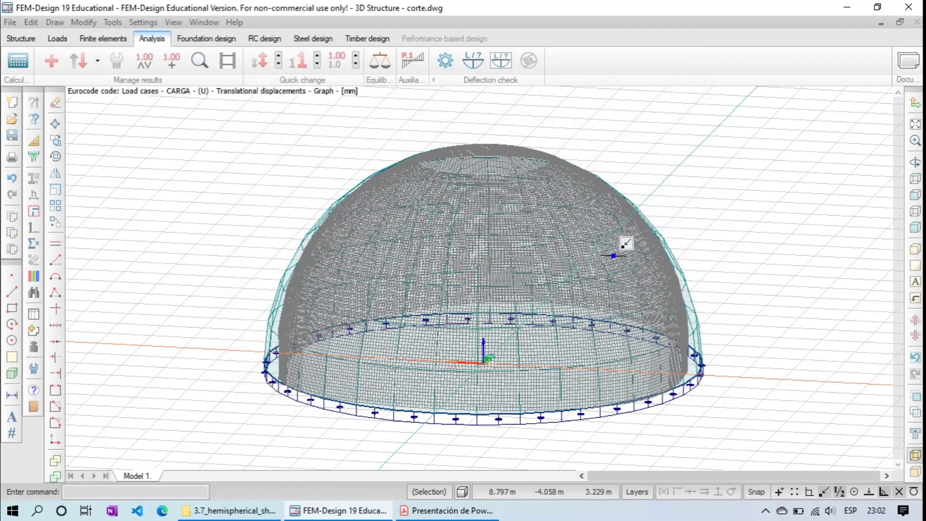
left_click(915, 163)
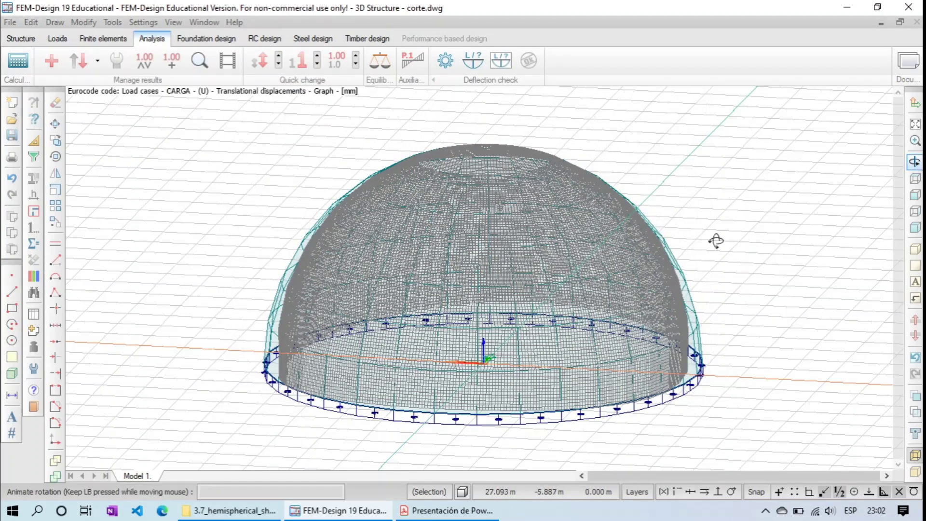
left_click_drag(715, 241, 508, 217)
left_click(912, 188)
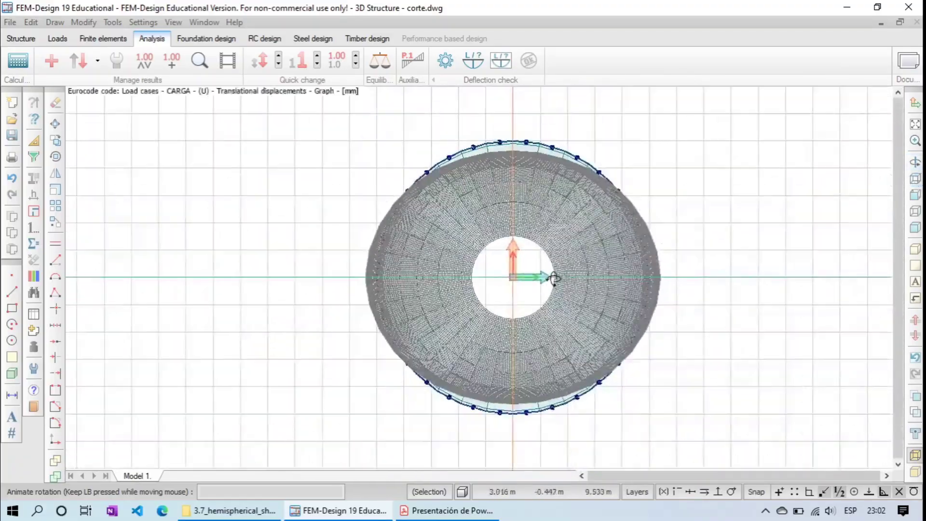
left_click_drag(554, 278, 531, 123)
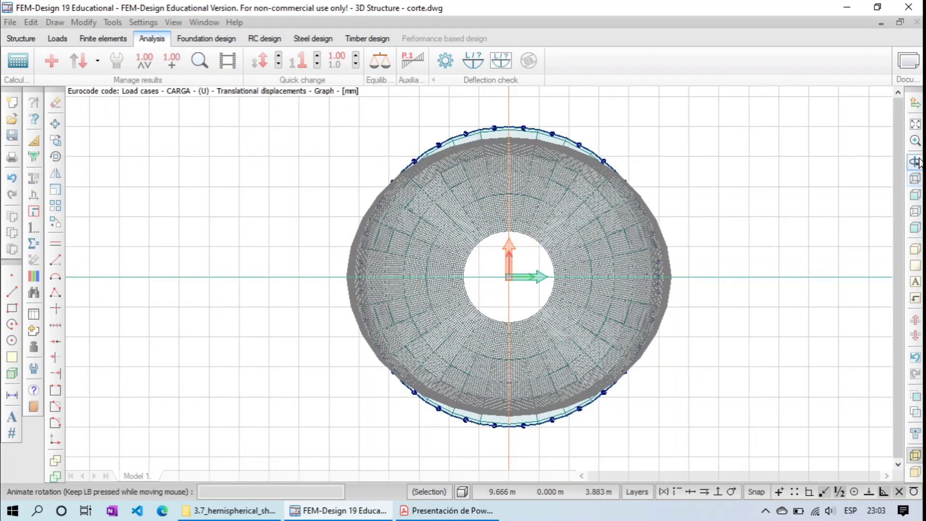
left_click_drag(520, 366, 557, 296)
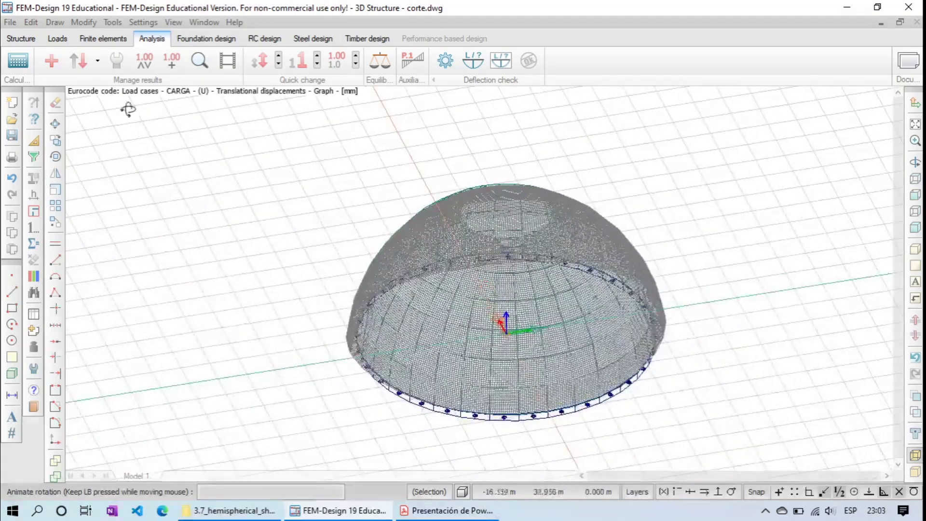
- Display the shell internal force Mx' for load case CARGA as contour lines and examine it around the dome
left_click(51, 64)
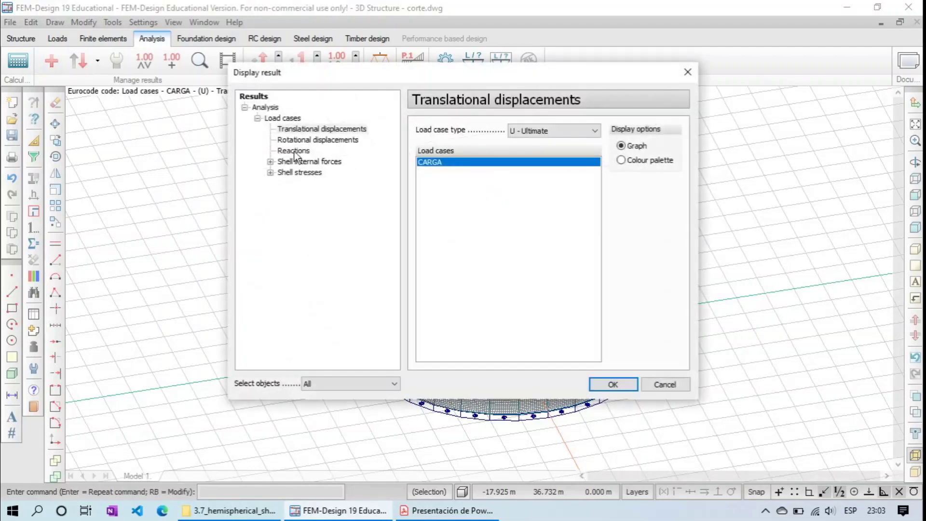
left_click(270, 162)
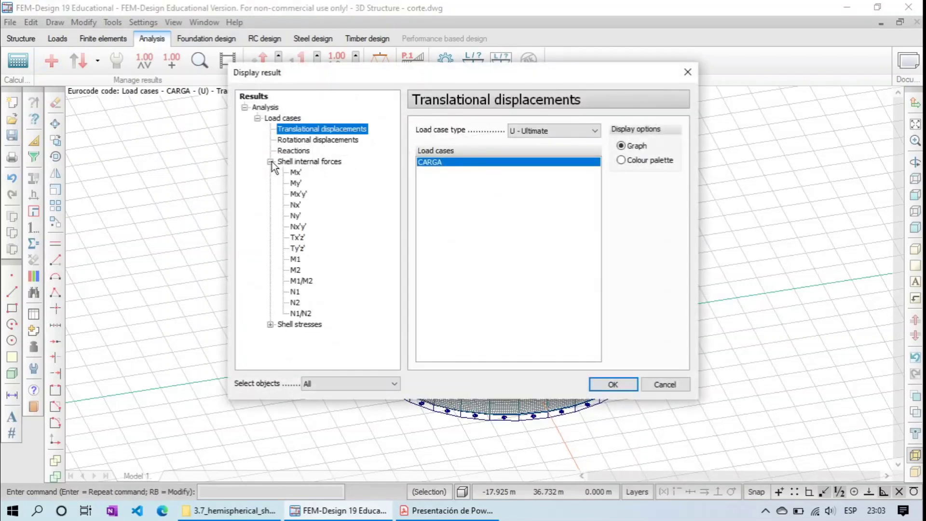
left_click(295, 173)
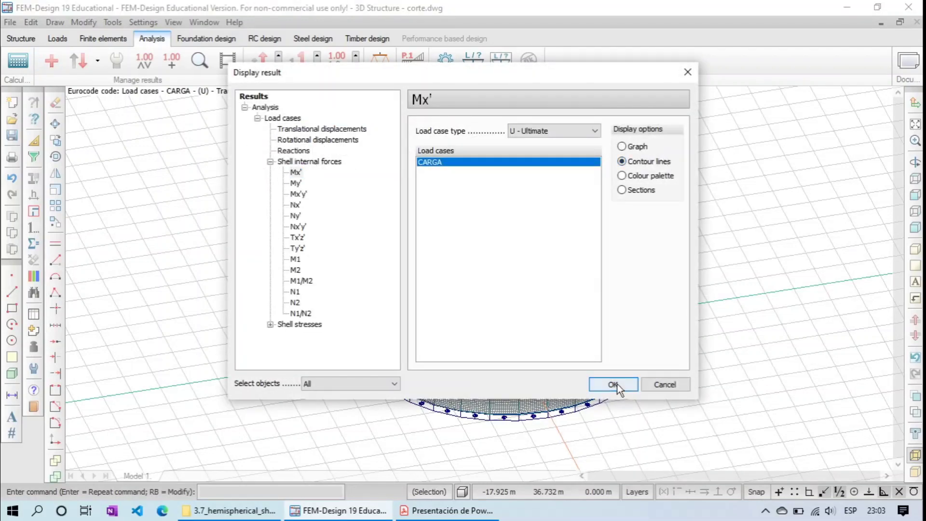
left_click(613, 384)
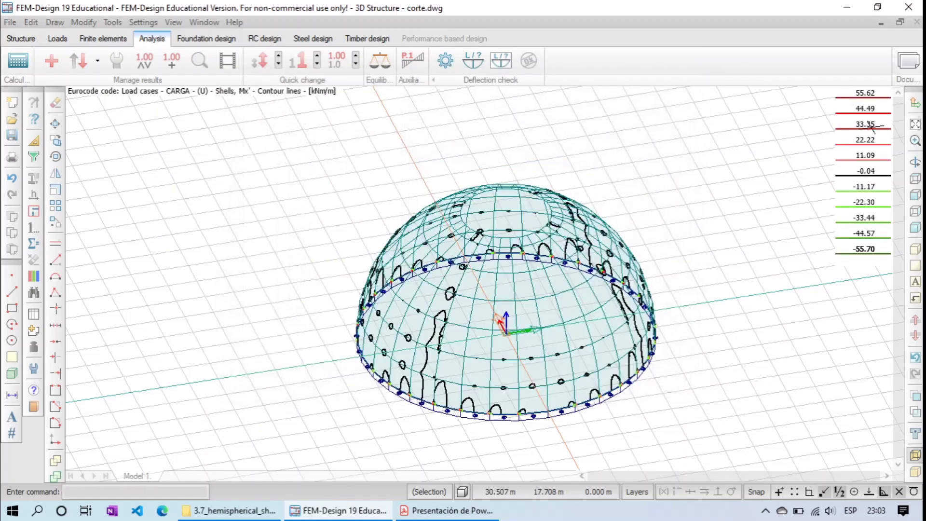
left_click(914, 161)
left_click_drag(776, 203, 576, 205)
- Display the shell internal force My' for load case CARGA as contour lines
left_click(52, 62)
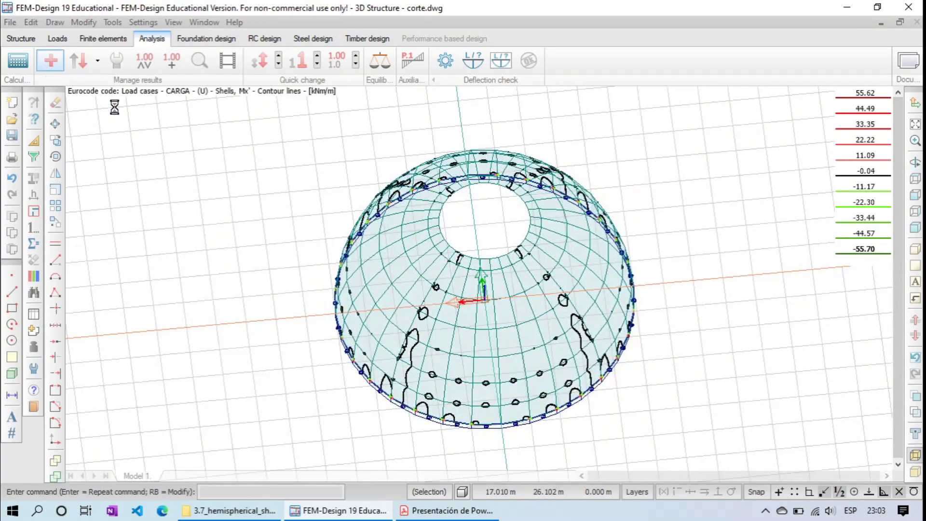
left_click(299, 186)
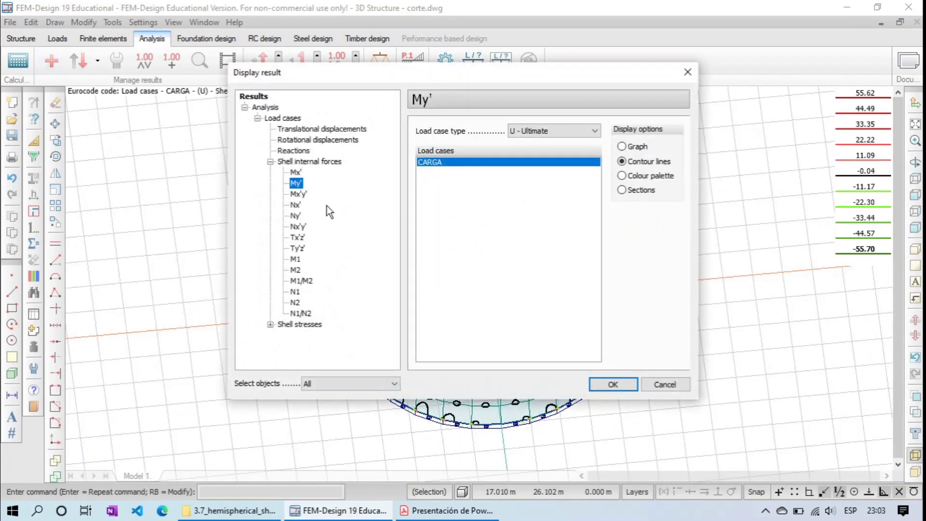
left_click(612, 384)
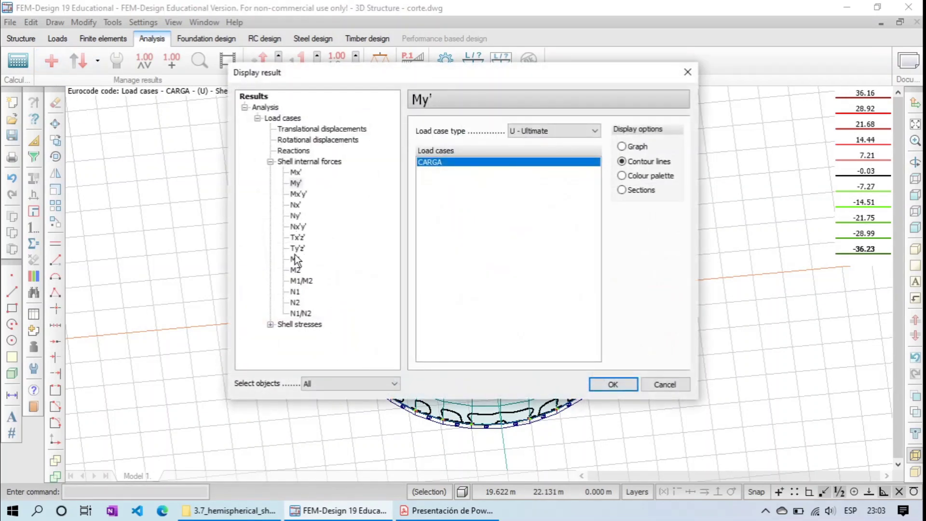
- Display the principal moment M1 for load case CARGA as contour lines and examine it around the dome
left_click(620, 387)
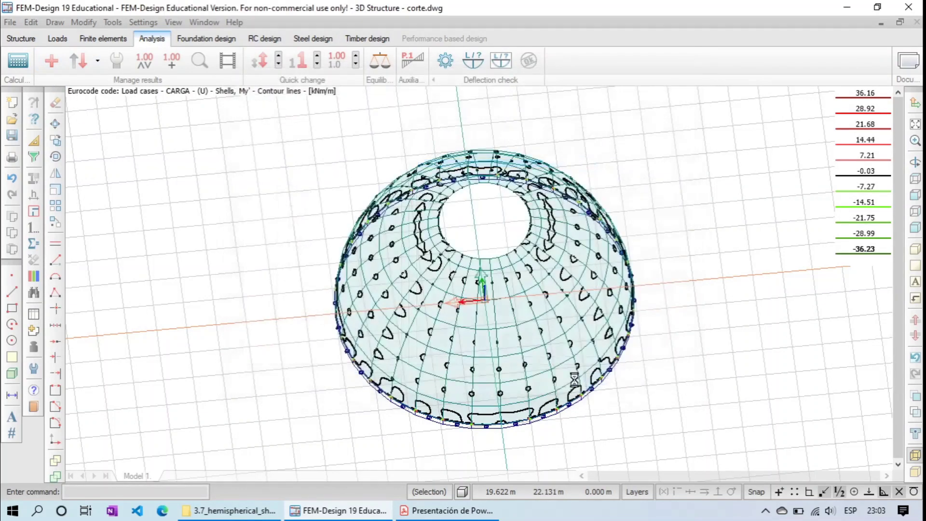
left_click(915, 162)
left_click_drag(681, 252, 178, 181)
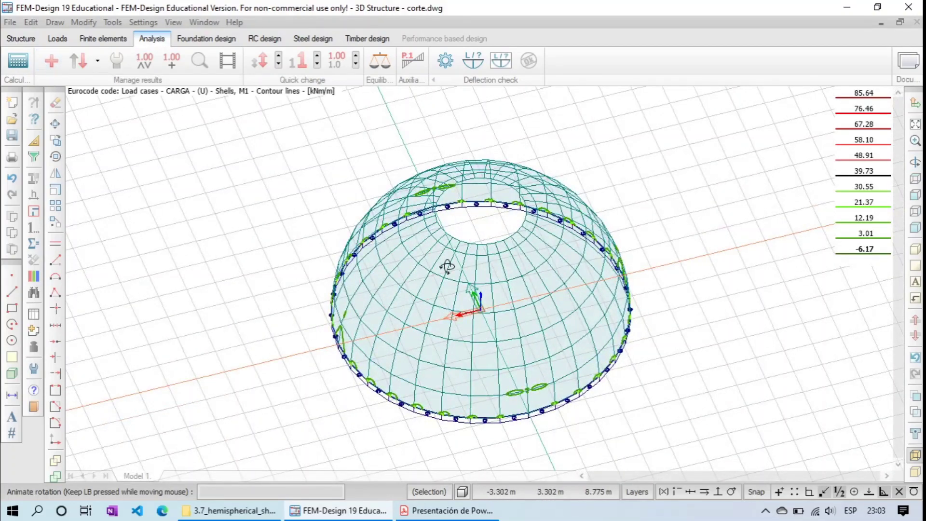
- Display the shell internal force Mx' for load case CARGA as a colour palette and examine the dome from several sides
left_click(52, 60)
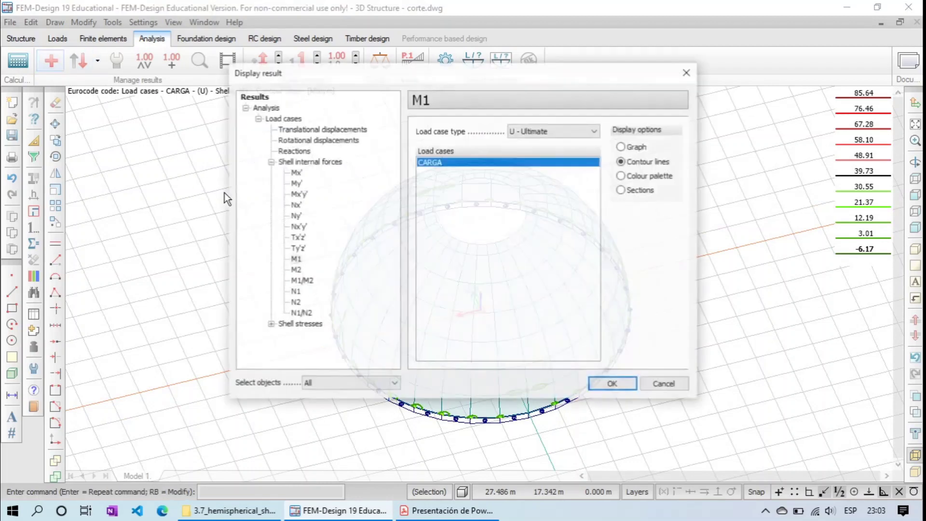
left_click(295, 173)
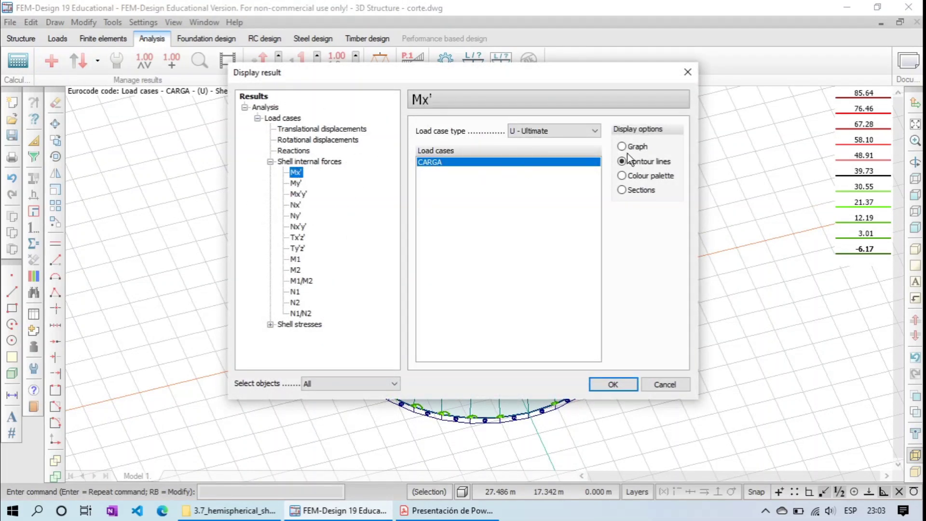
left_click(656, 175)
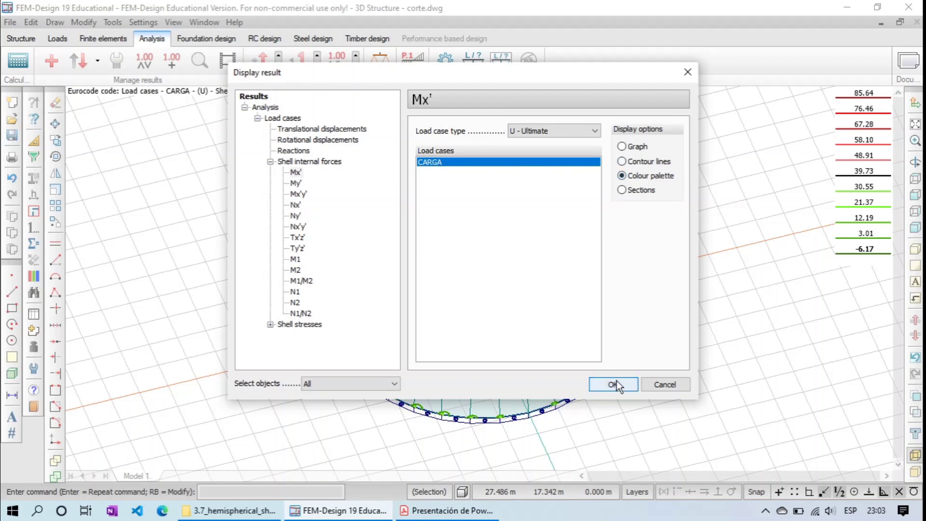
left_click(613, 383)
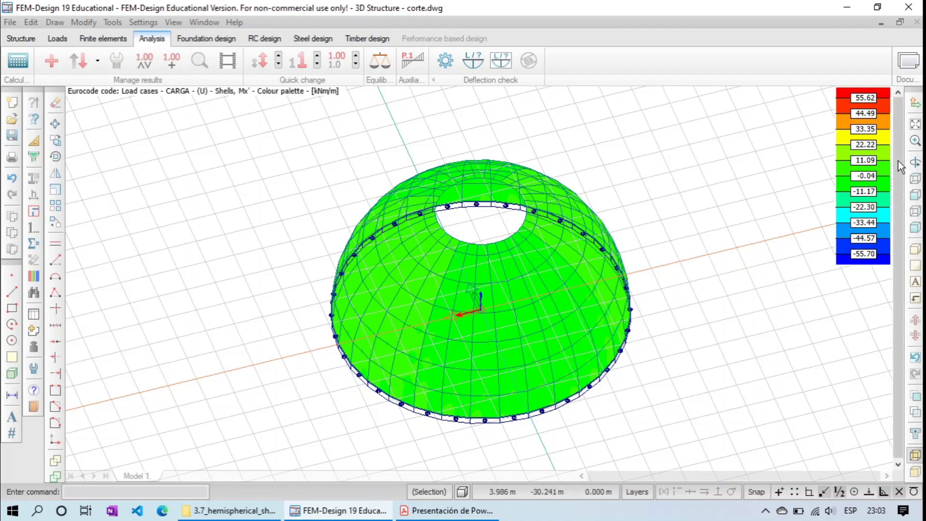
left_click(915, 162)
mouse_move(702, 299)
left_mouse_down()
mouse_move(594, 269)
mouse_move(695, 286)
left_mouse_up()
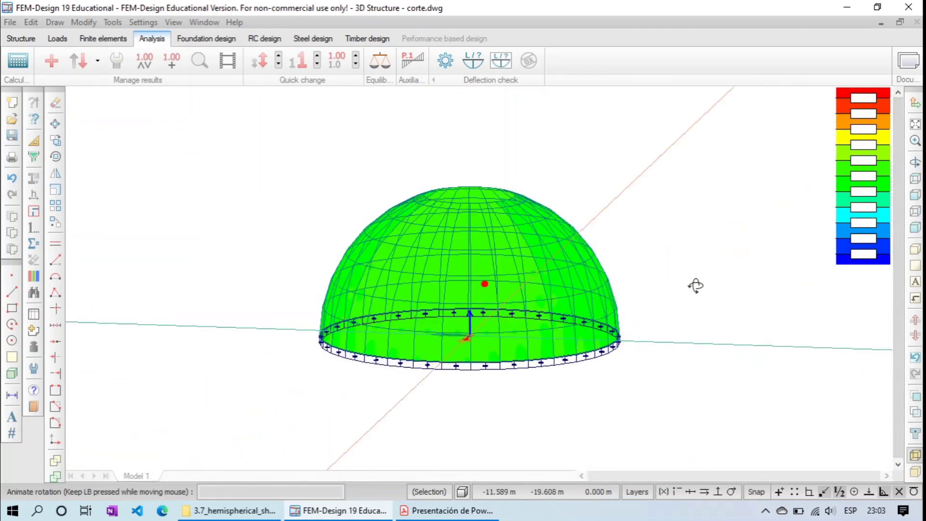
left_click_drag(449, 319, 440, 405)
left_click_drag(570, 264, 597, 320)
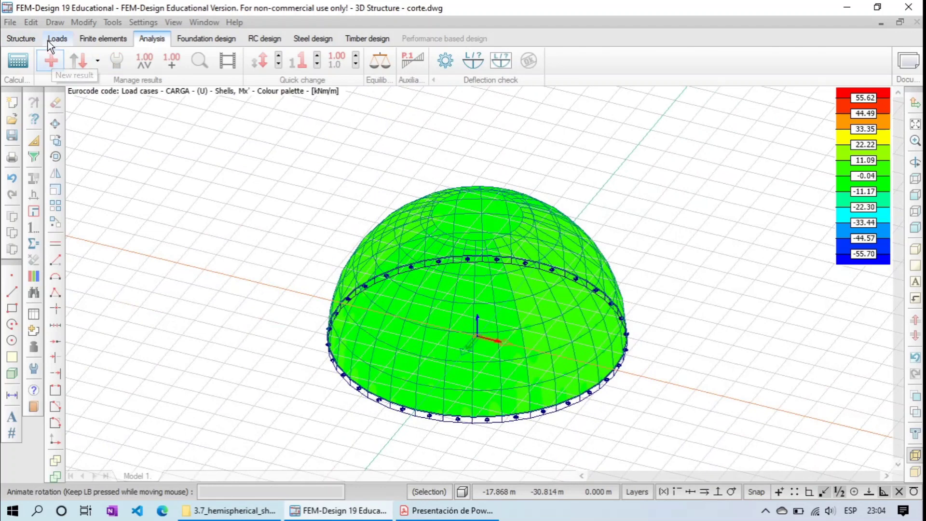
- Return to the structure model and examine the supports around the dome's base edge in modelo_caso_02.str
left_click(46, 38)
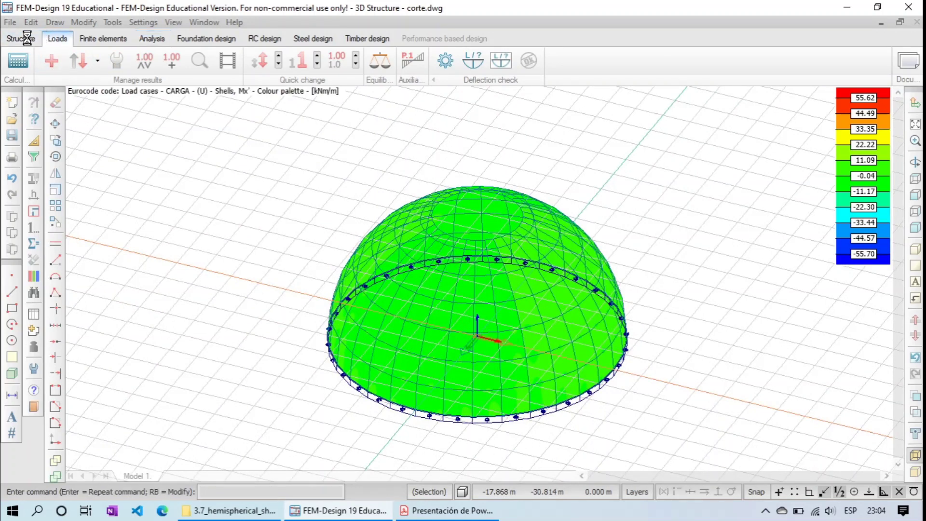
left_click(25, 39)
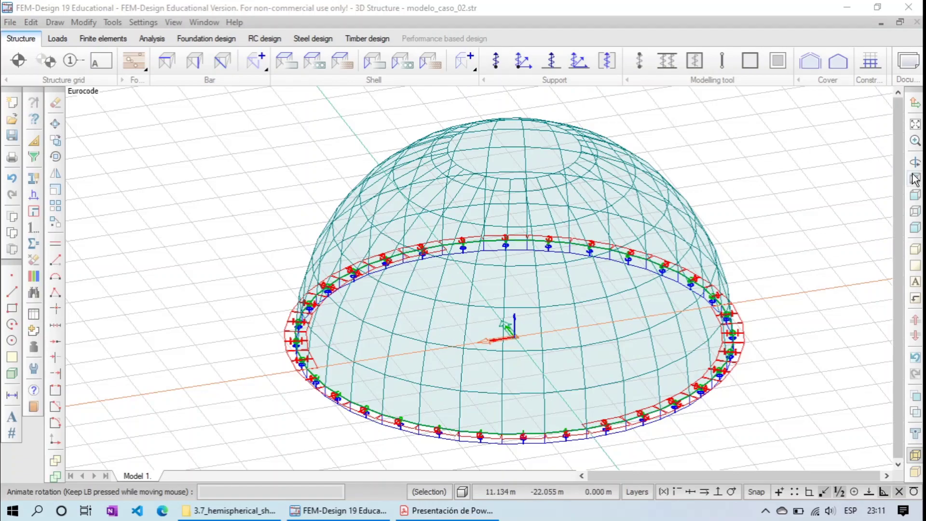
left_click_drag(626, 375, 595, 348)
left_click_drag(539, 241, 496, 181)
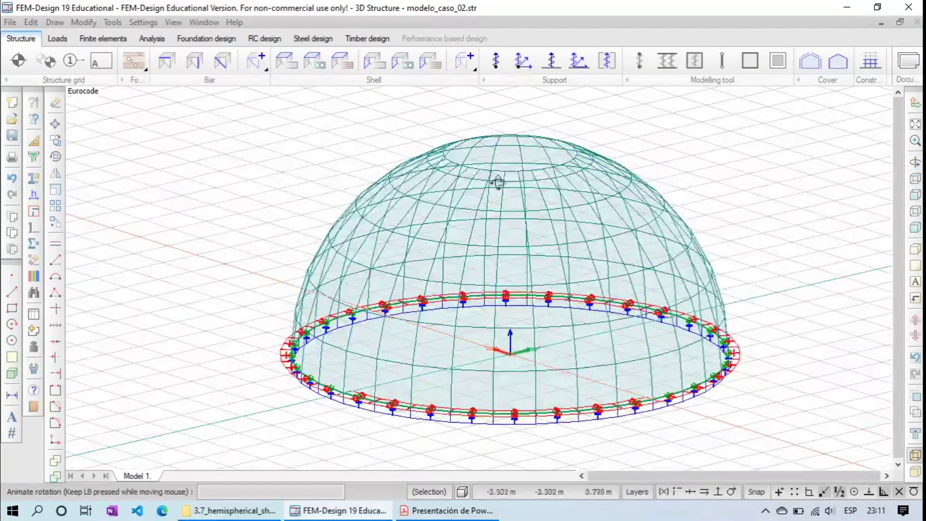
- Examine the line support group's motion and rotation spring settings for the rigid predefined type, without defining a new support
left_click(581, 62)
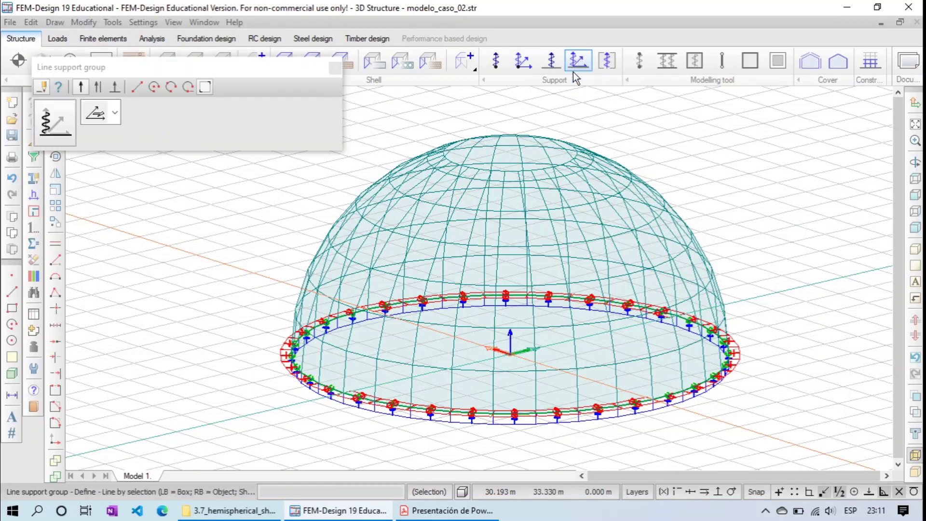
left_click(46, 123)
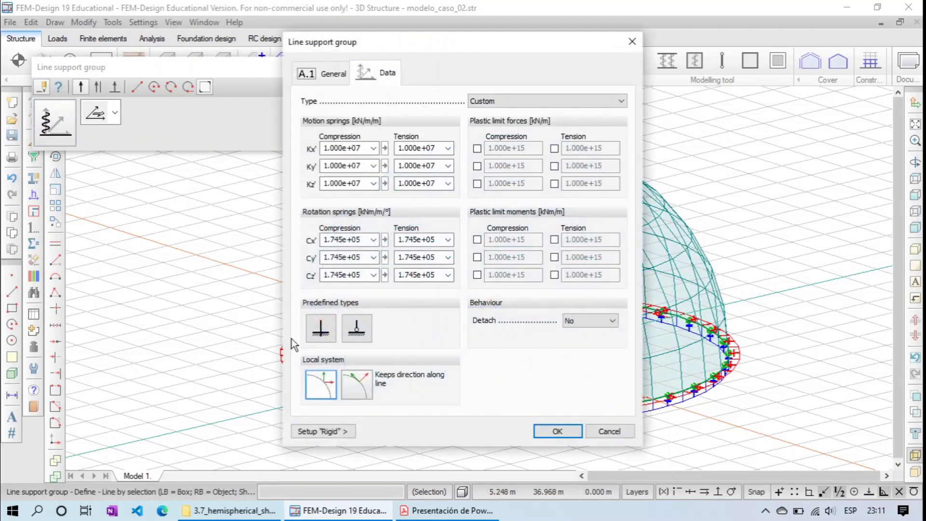
left_click(320, 328)
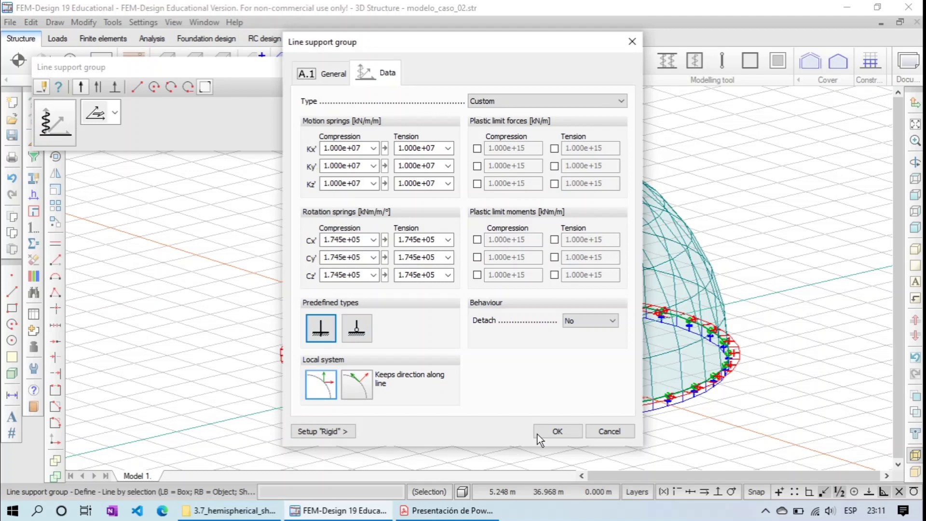
left_click(611, 436)
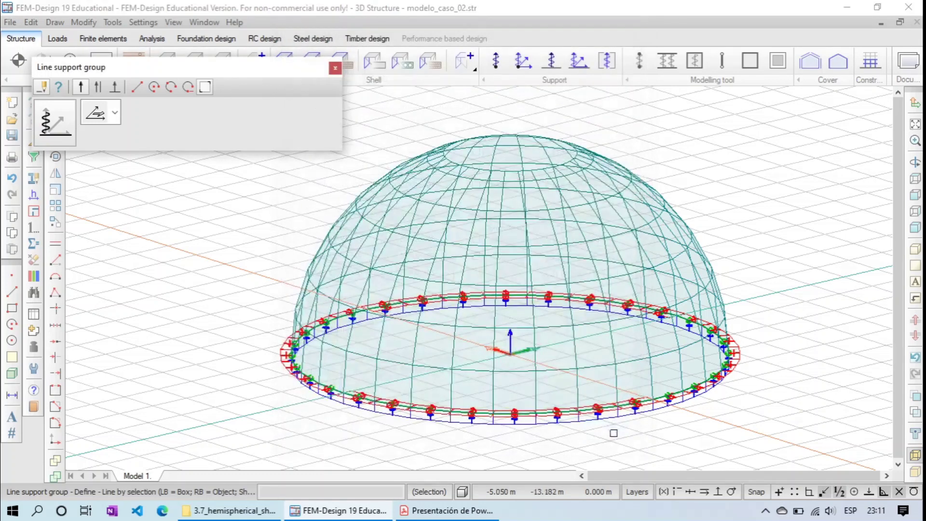
left_click(335, 68)
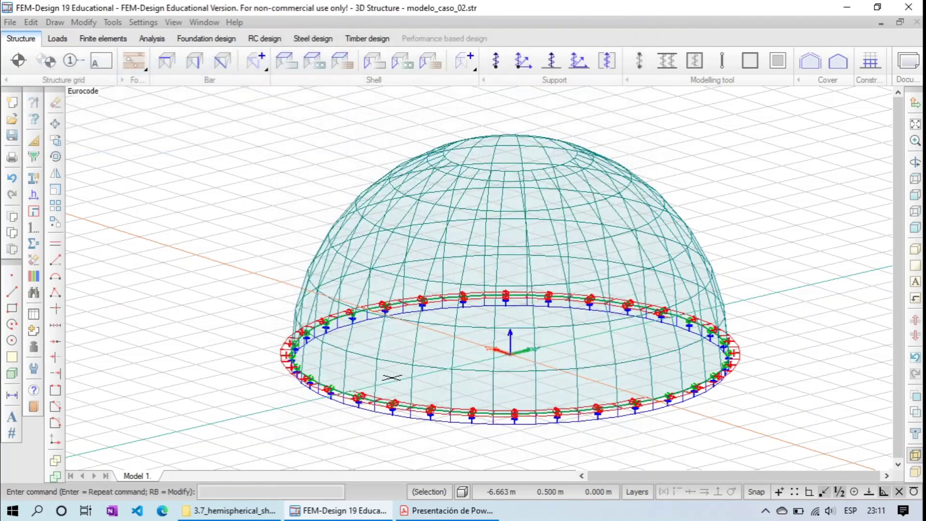
- Rename the load case CARGA as Peso_propio and set its type to +Struc. dead load
left_click(61, 38)
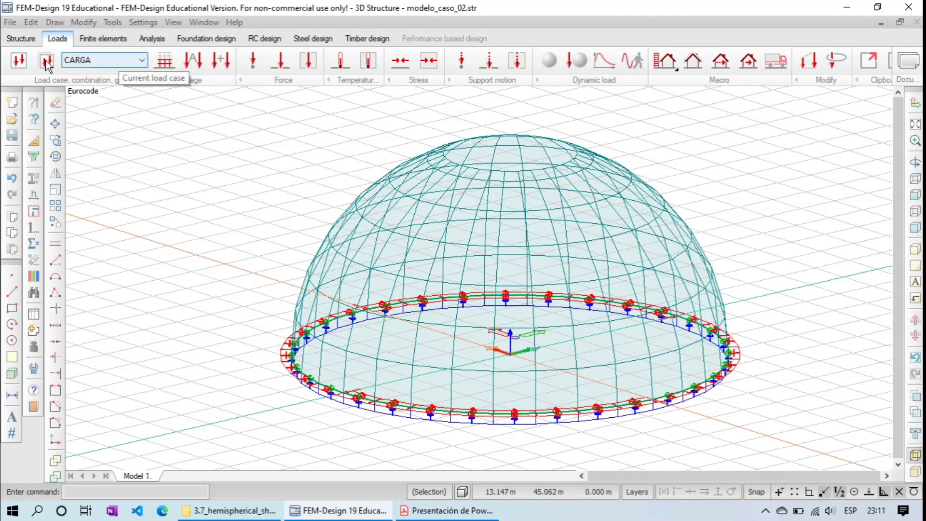
left_click(18, 61)
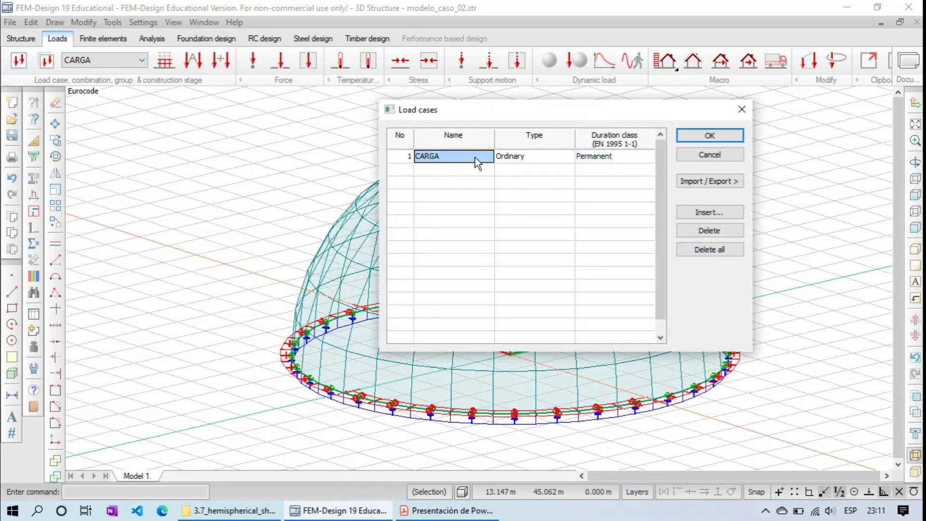
type("P")
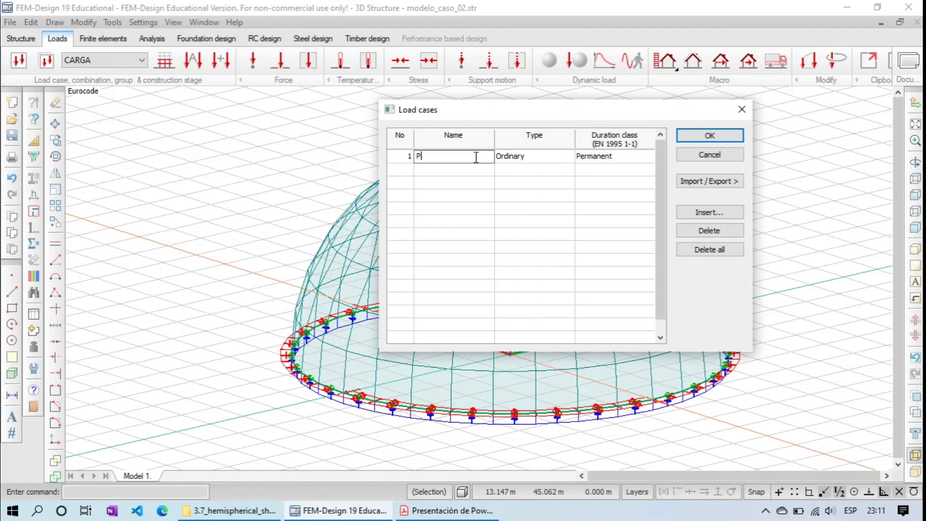
type("eso_propio")
left_click(519, 155)
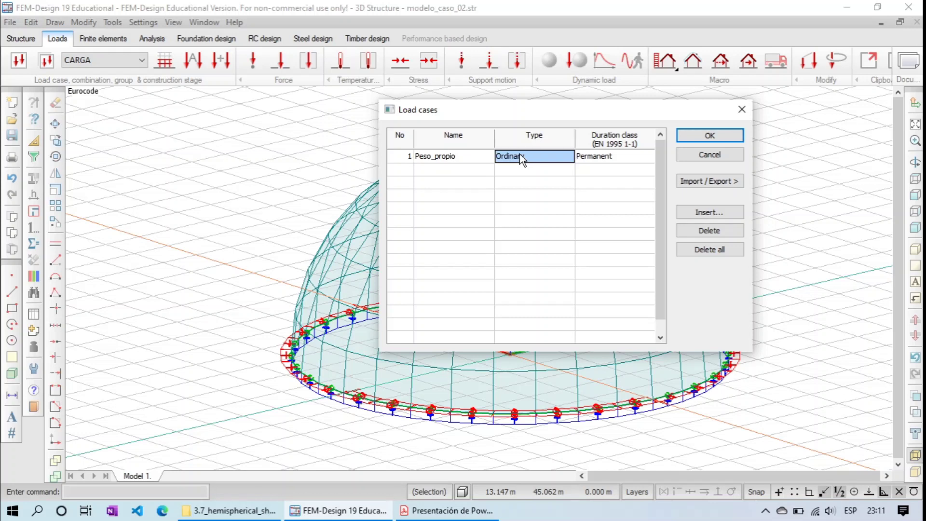
left_click(531, 152)
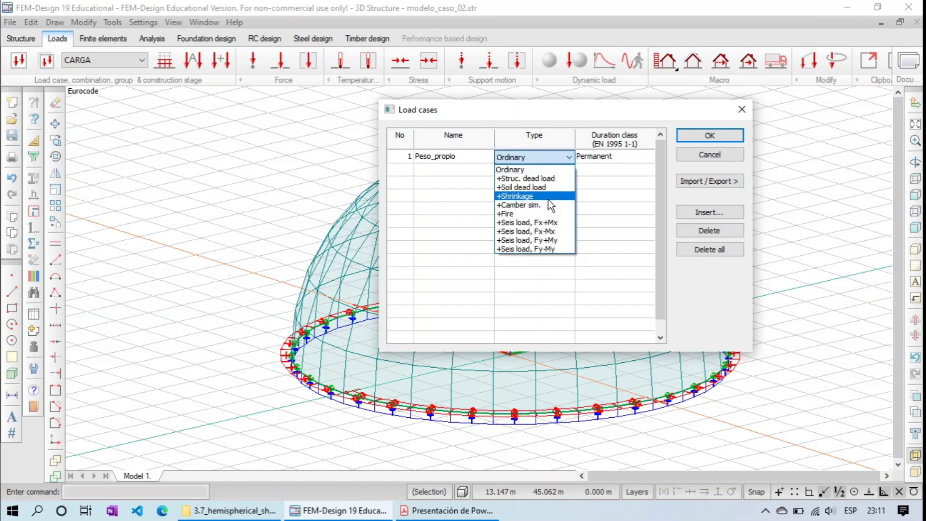
left_click(562, 179)
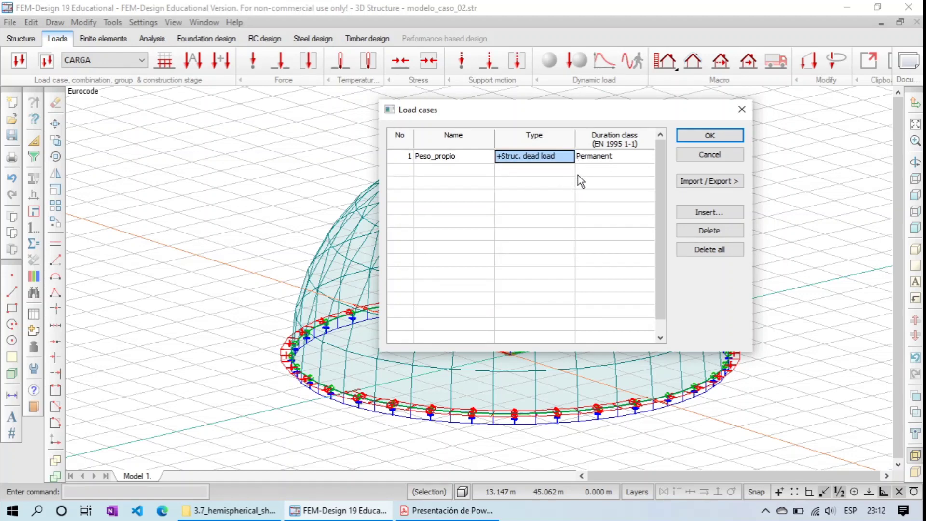
left_click_drag(583, 110, 533, 175)
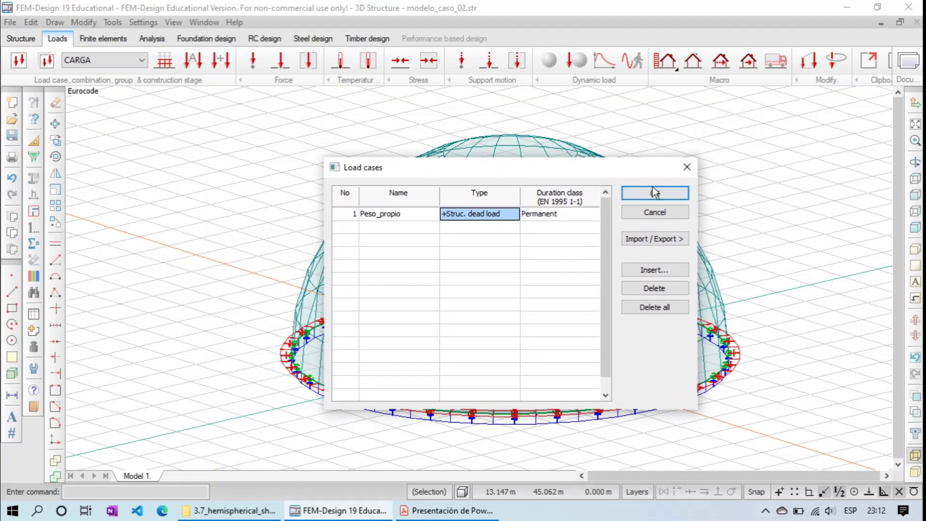
left_click(666, 195)
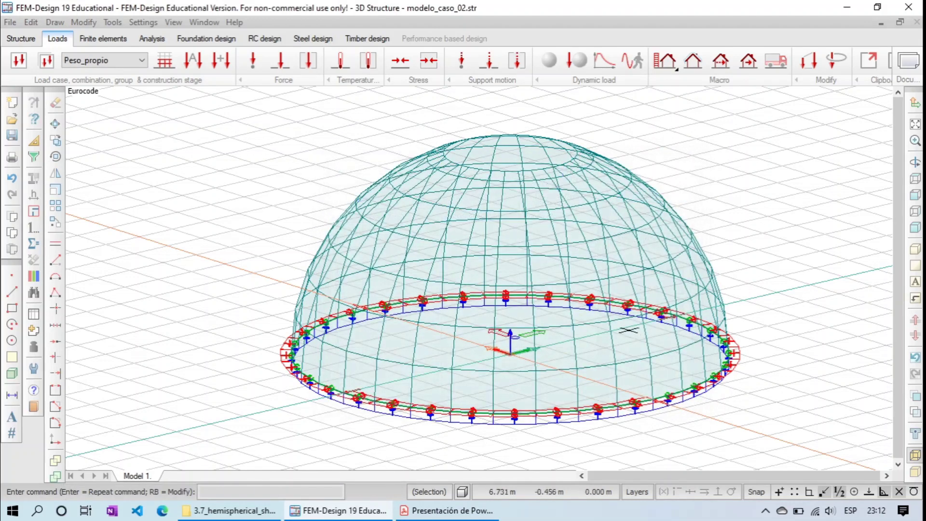
- Review the load case types available for Peso_propio, keeping +Struc. dead load
left_click(148, 38)
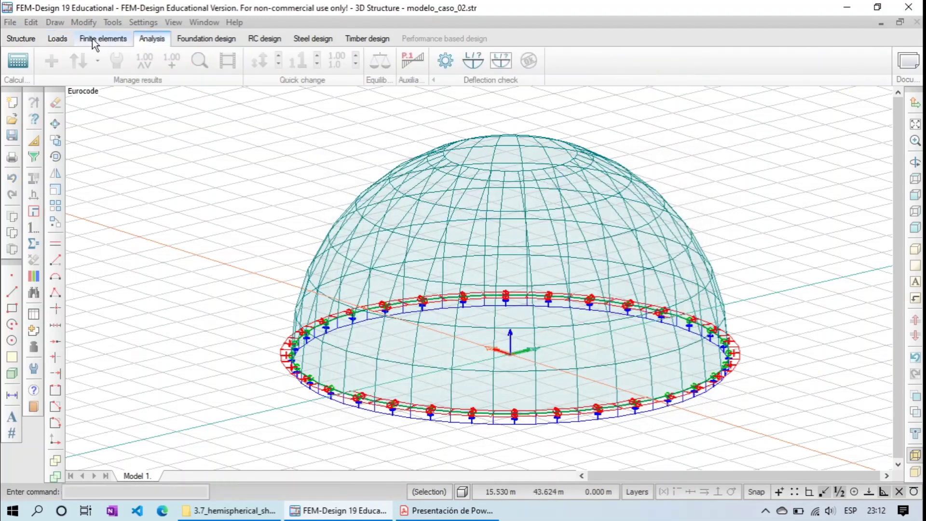
left_click(59, 40)
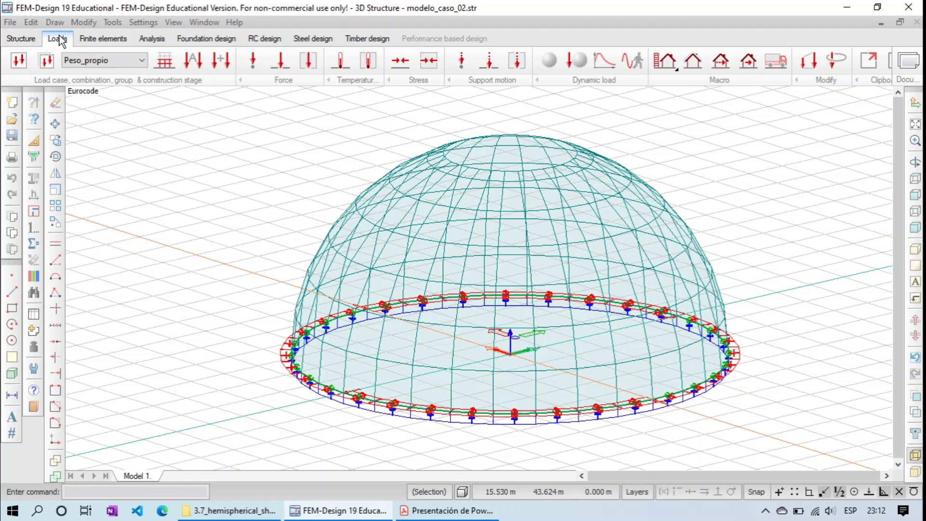
left_click(141, 62)
left_click(19, 61)
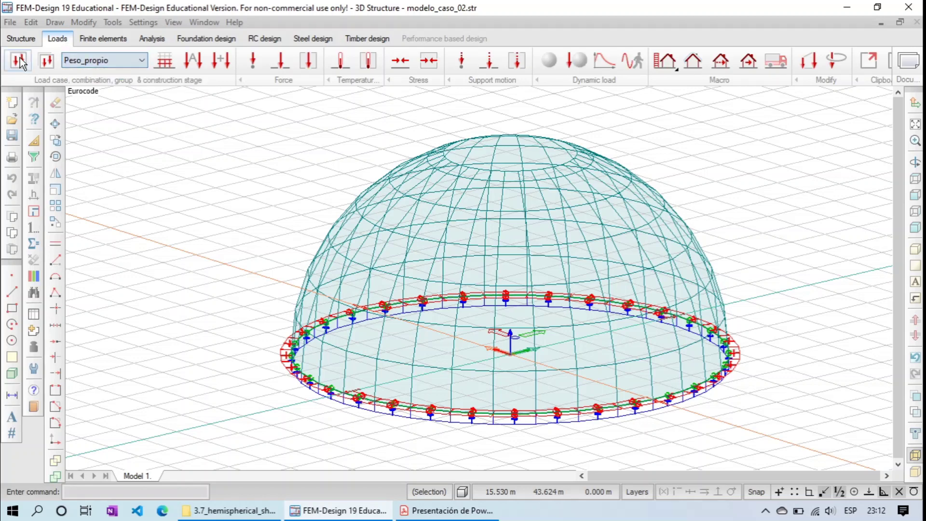
left_click(19, 61)
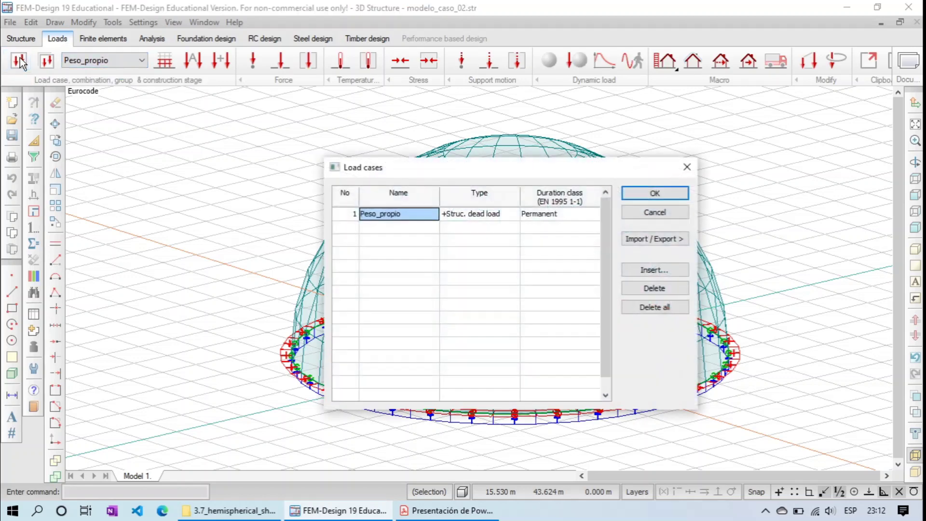
left_click(507, 213)
left_click(513, 214)
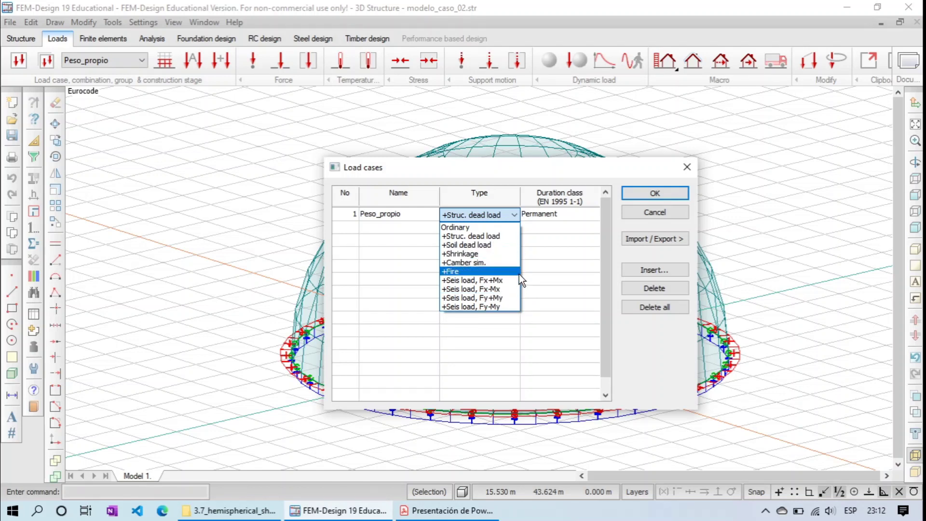
left_click(592, 267)
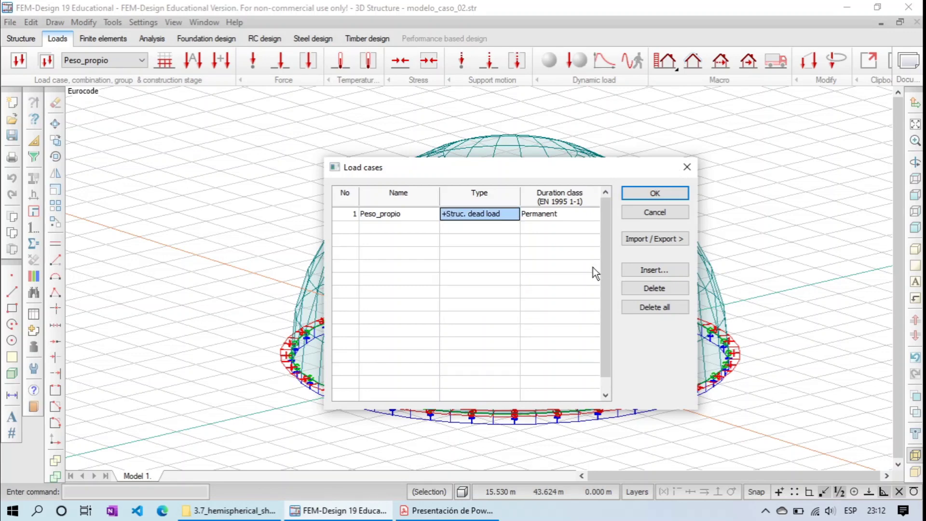
left_click(667, 191)
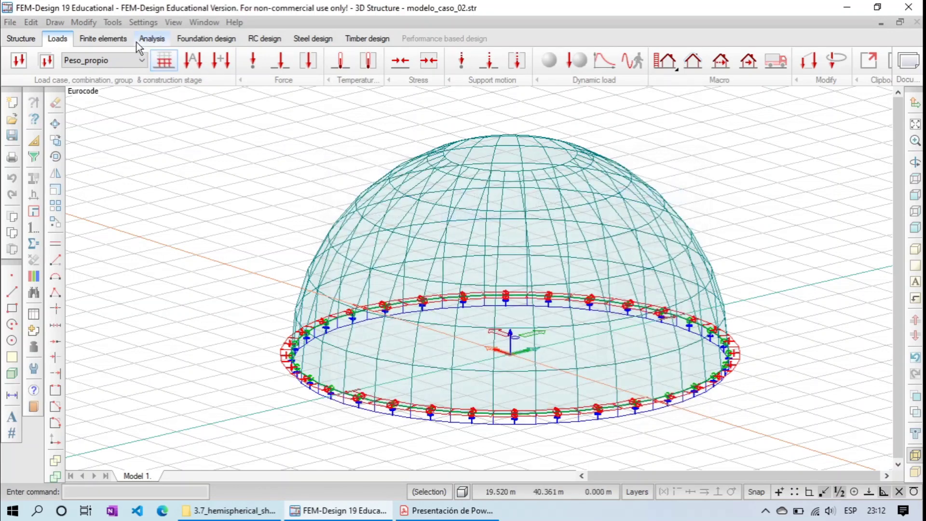
- Run the load case analysis using fine finite elements with 9/6/3 nodes and peak smoothing
left_click(152, 39)
left_click(19, 61)
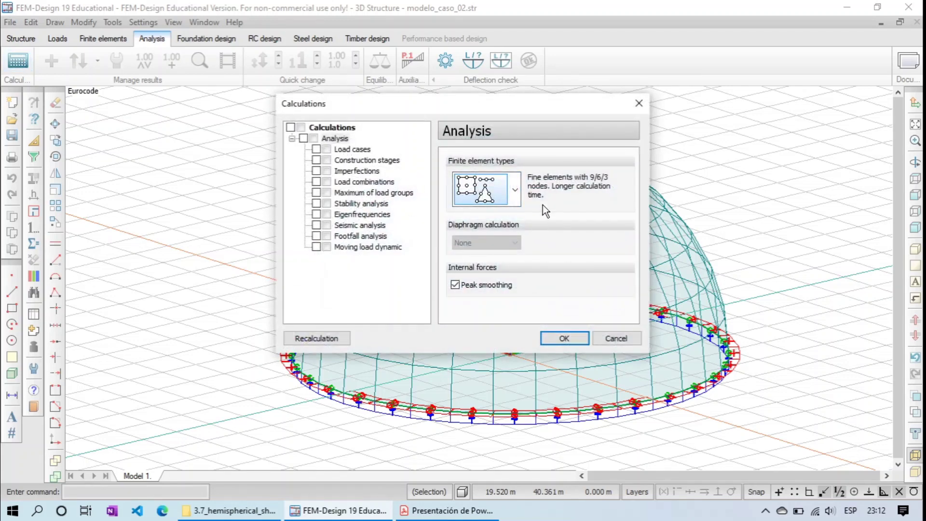
left_click(516, 185)
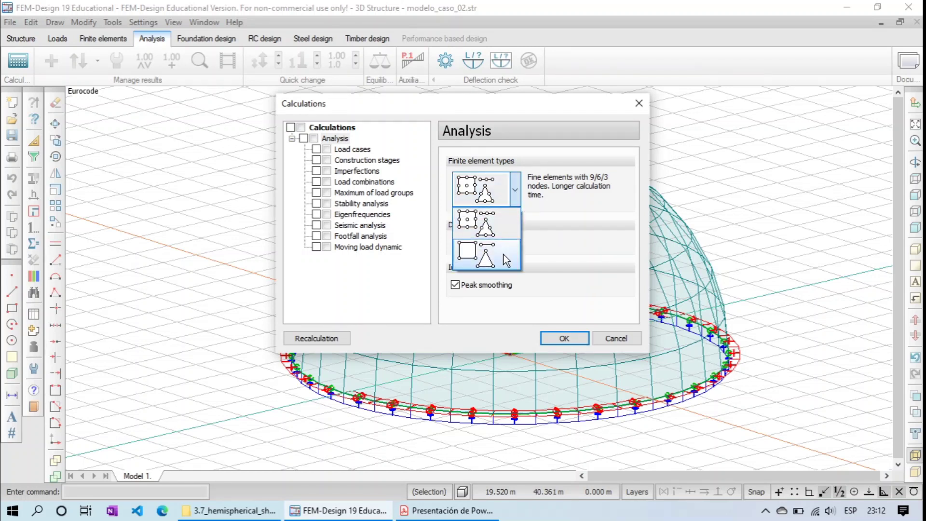
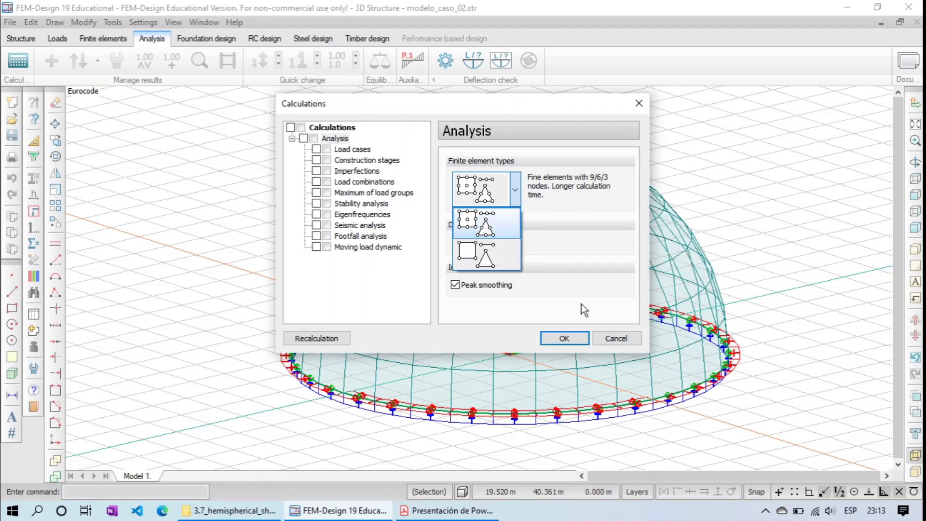
left_click(513, 227)
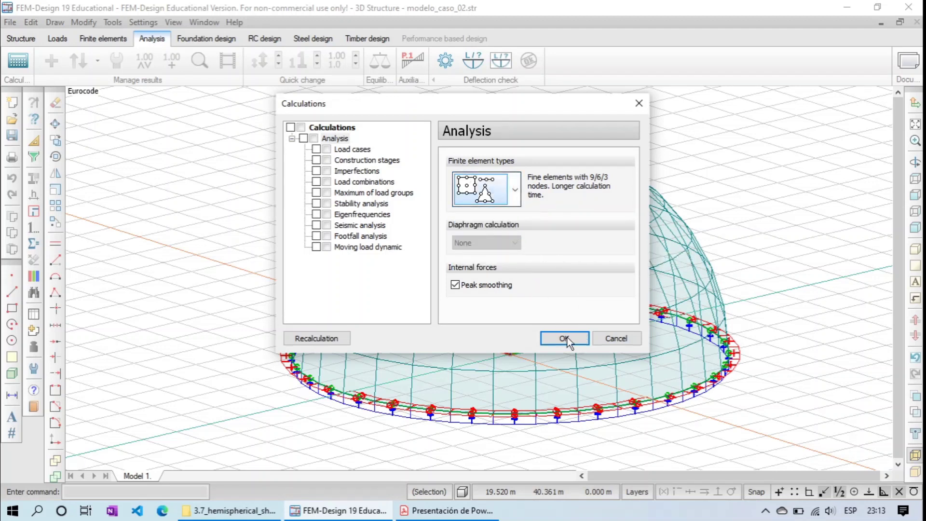
left_click(316, 150)
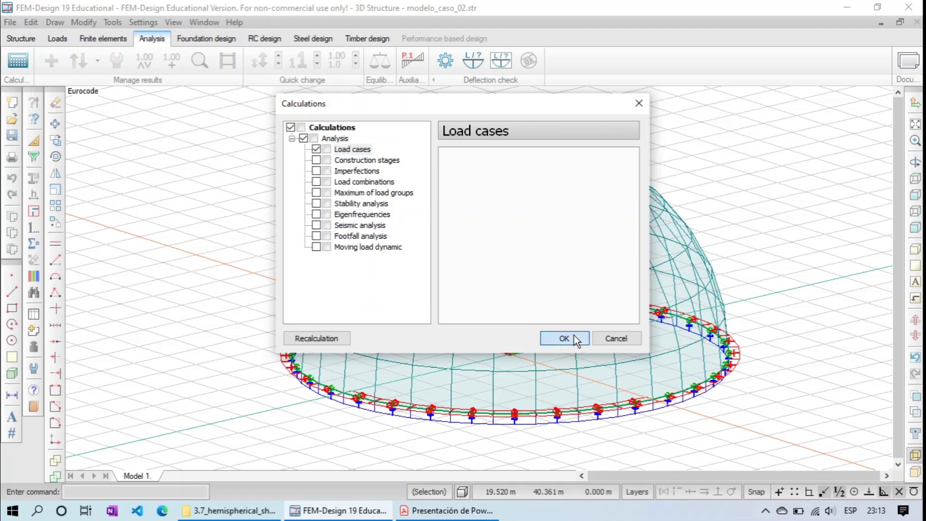
left_click(573, 337)
left_click(450, 277)
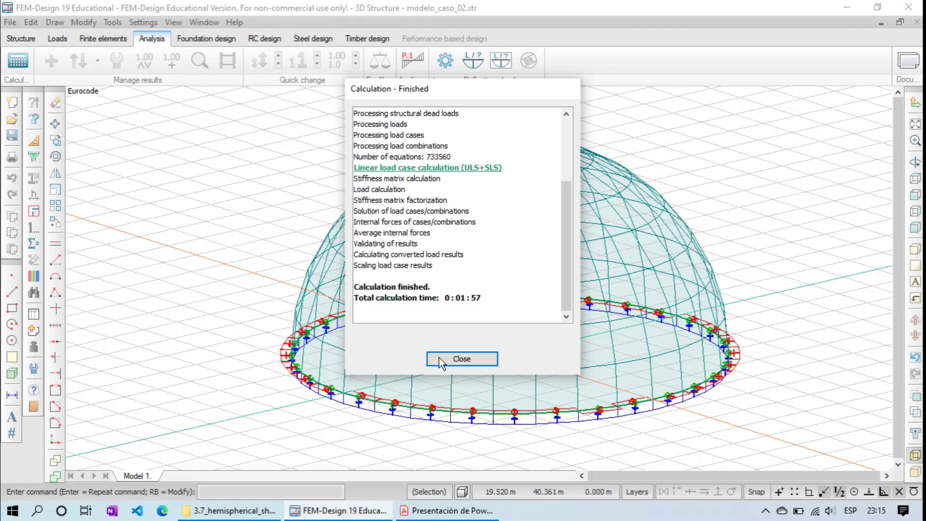
left_click(459, 358)
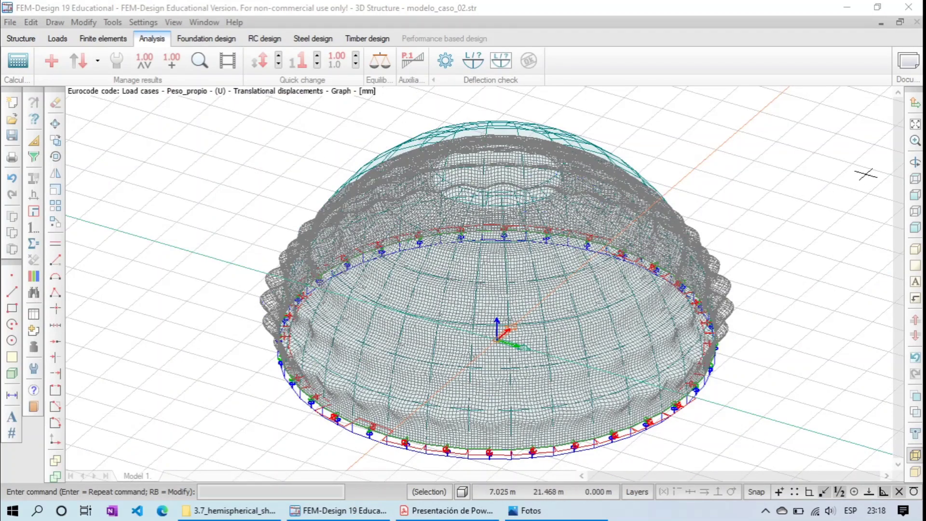
- Examine the dome's translational displacement graph for Peso_propio by orbiting it and viewing it from the side
left_click(915, 162)
left_click_drag(562, 353, 477, 271)
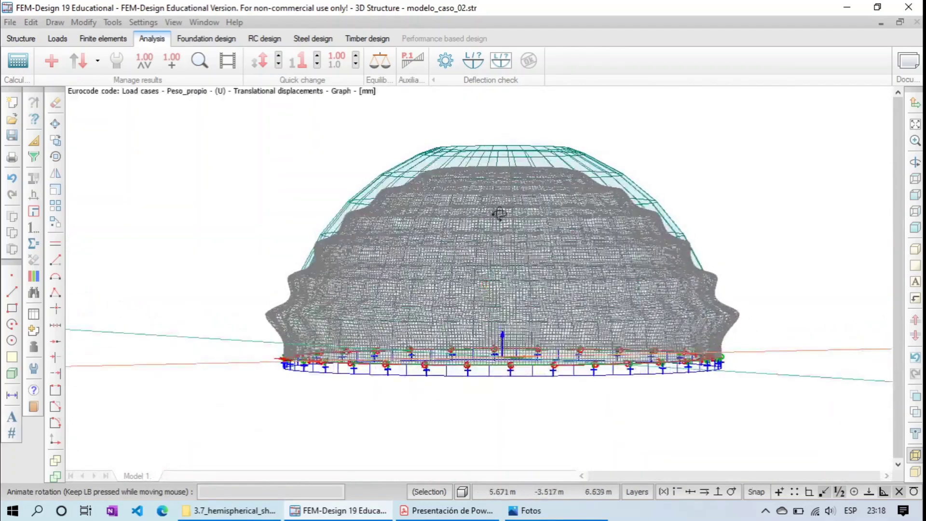
left_click(914, 194)
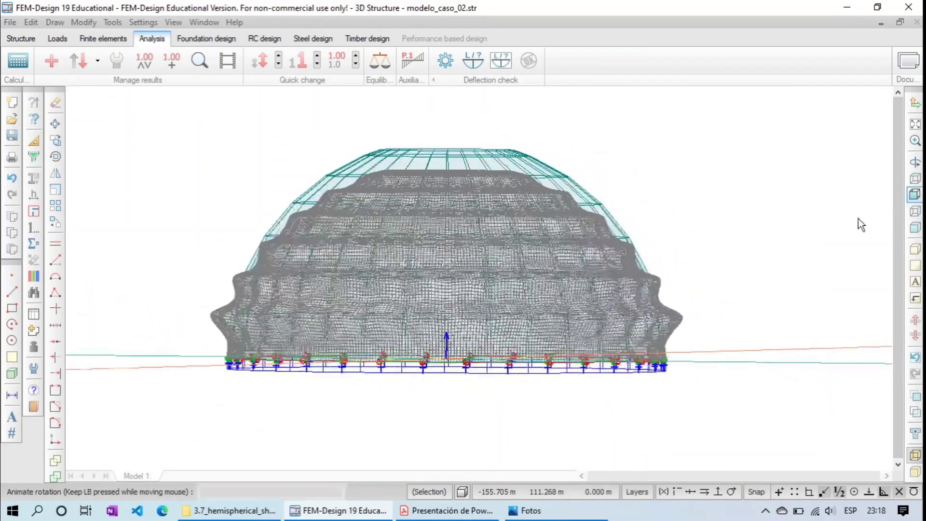
scroll(525, 248, "up", 2)
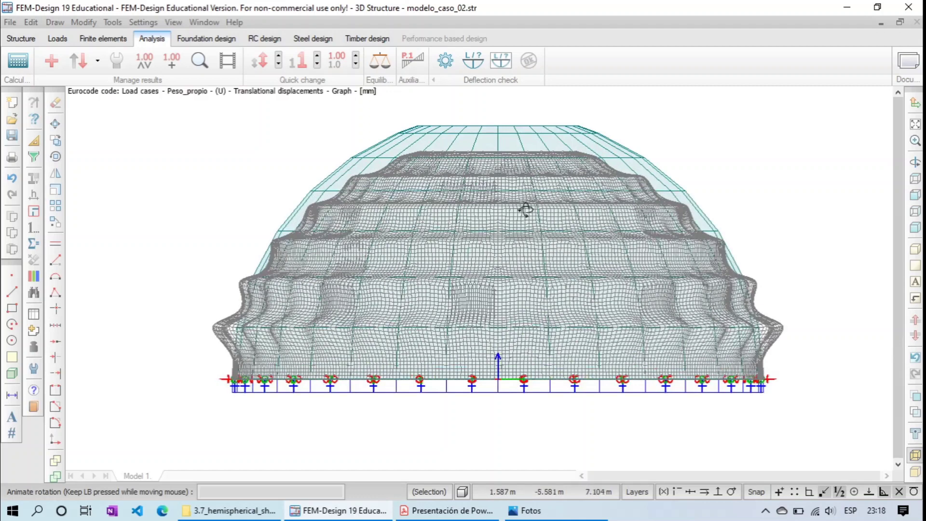
- Switch to Fotos to examine semiesfera_con_orificio_QLLL.png full screen, and compare its deformed shape with the displacement graph in FEM-Design
left_click(530, 510)
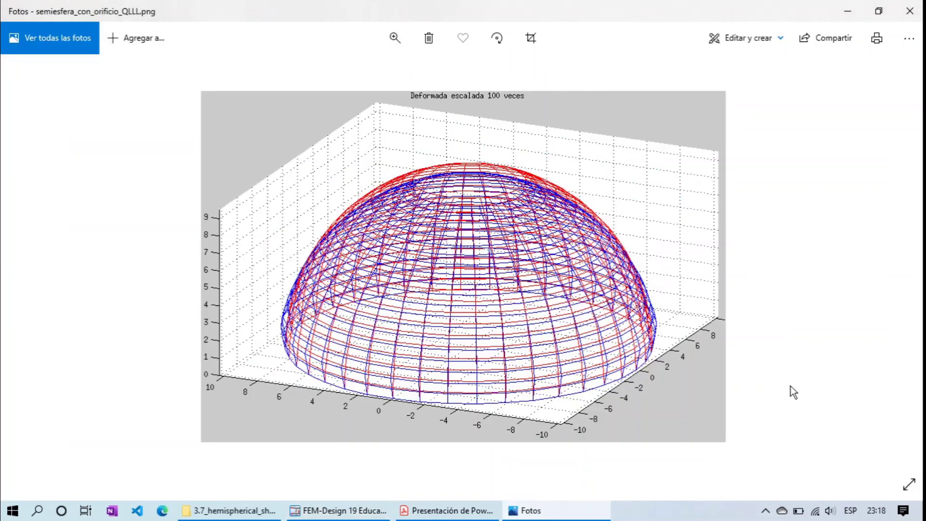
left_click(909, 484)
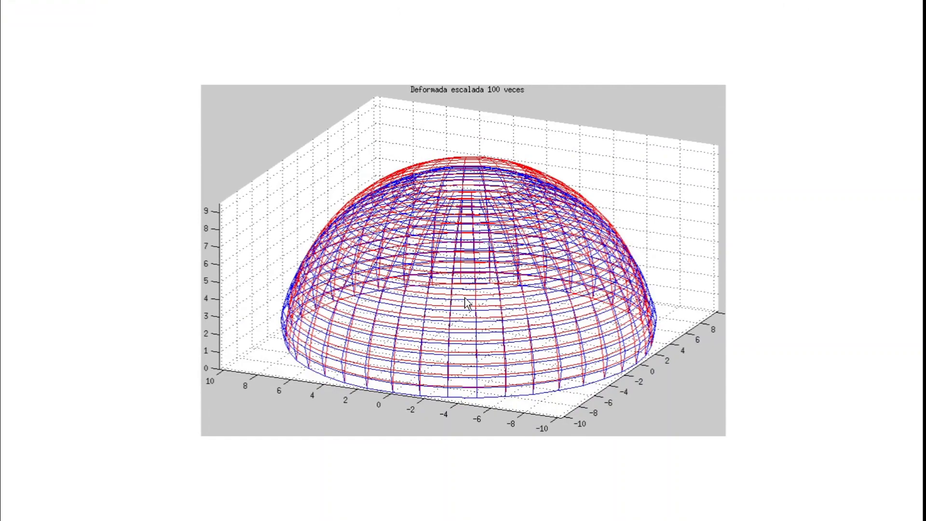
scroll(467, 302, "up", 5)
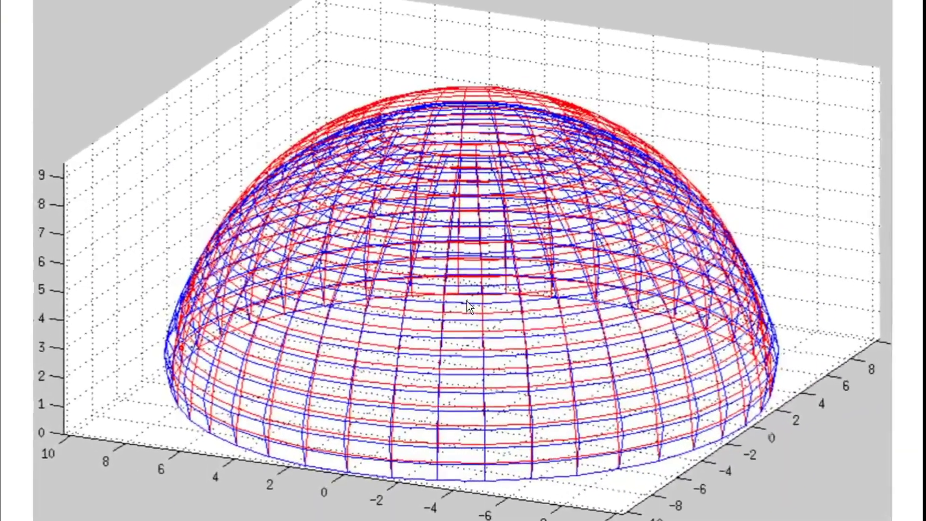
scroll(467, 301, "up", 2)
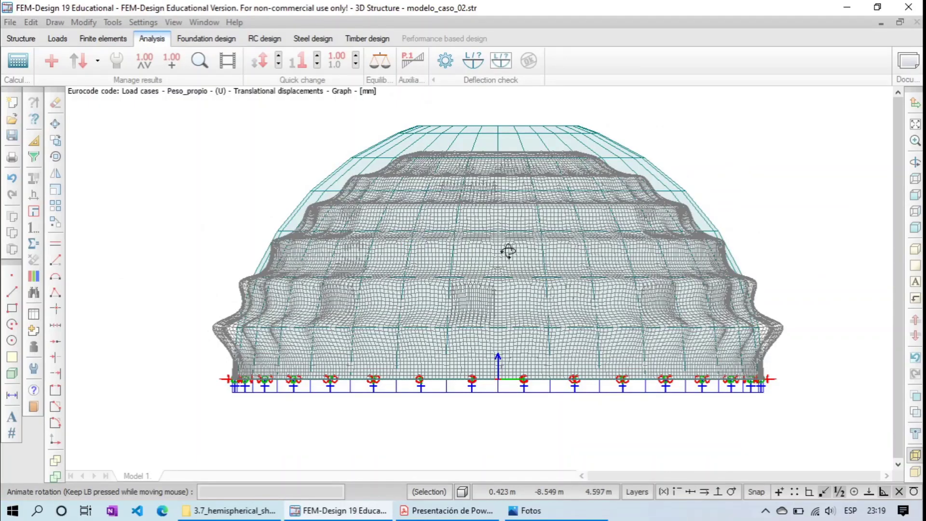
scroll(508, 251, "up", 2)
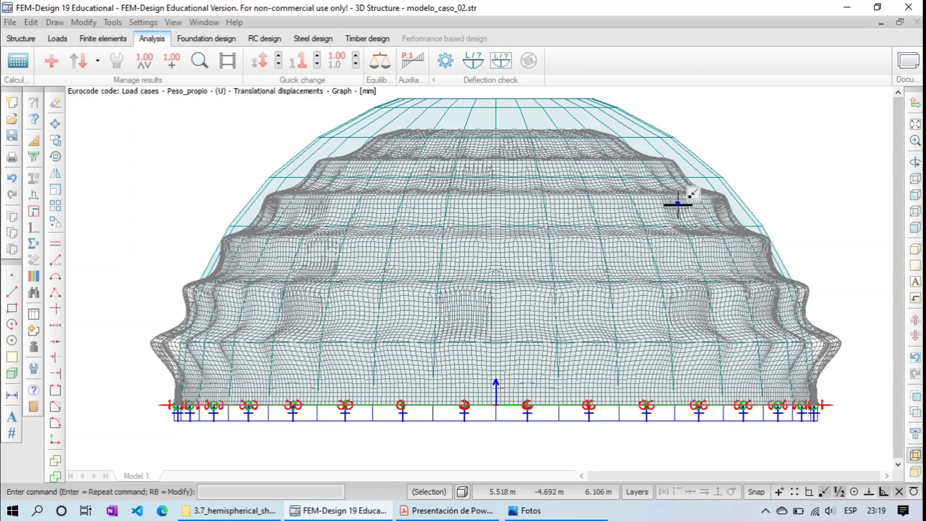
key("Escape")
middle_click_drag(786, 187, 784, 204)
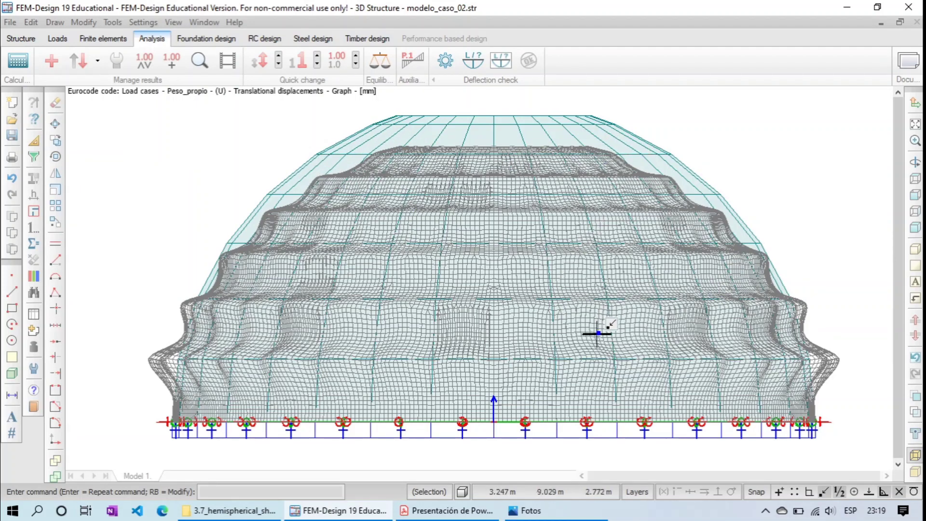
mouse_move(633, 377)
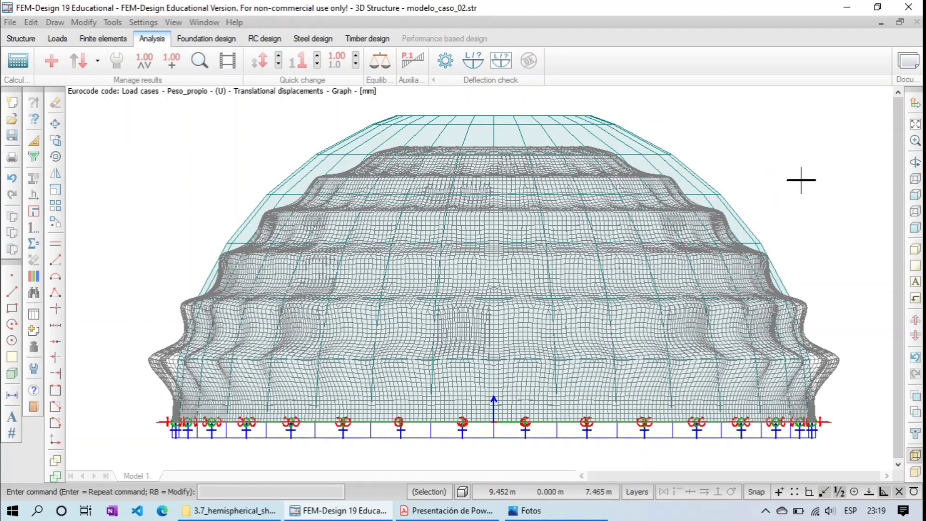
left_click(908, 7)
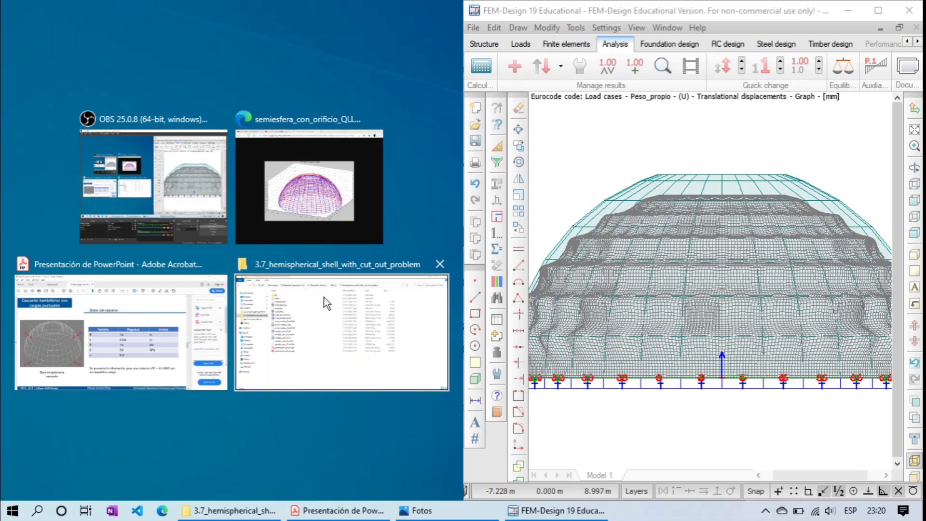
left_click(201, 336)
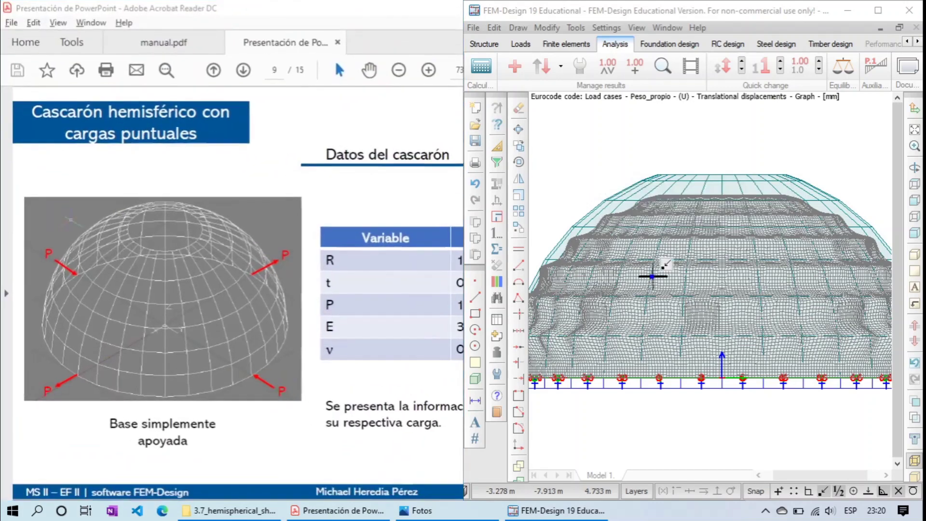
left_click_drag(787, 20, 586, 1)
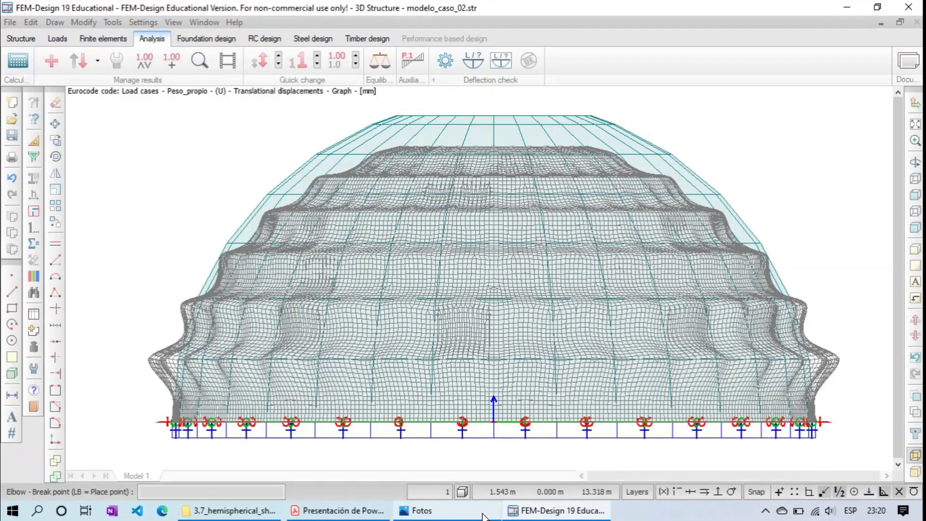
- Switch to Fotos, exit full screen, and arrange semiesfera_con_orificio_QLLL.png side by side with the FEM-Design window
left_click(439, 512)
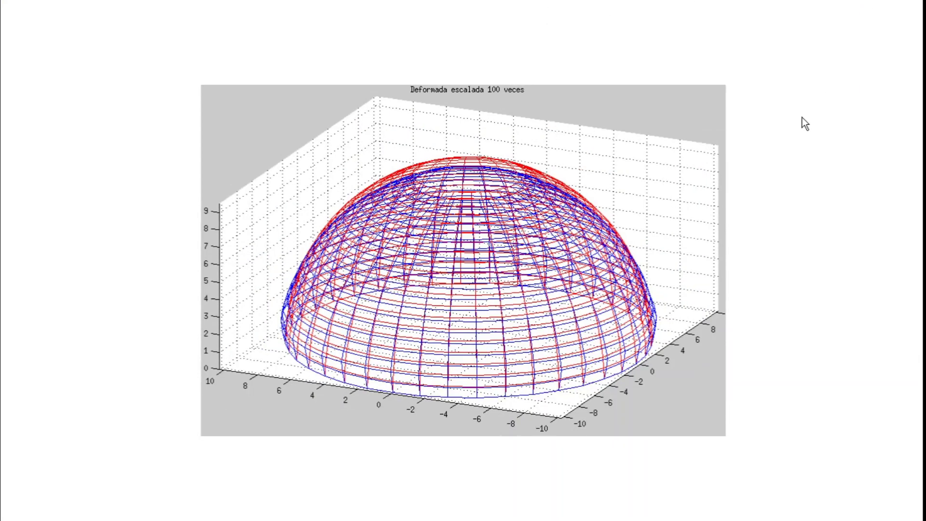
key("Escape")
left_click_drag(617, 11, 921, 113)
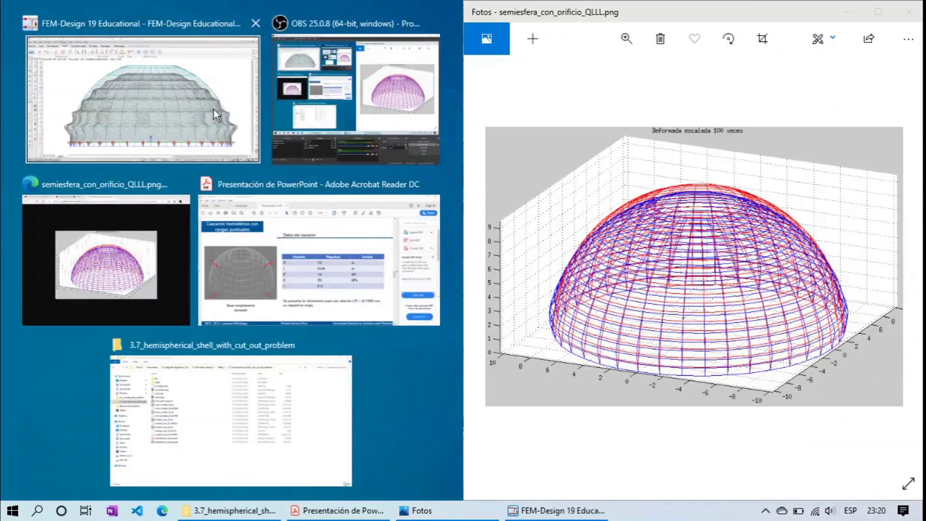
left_click(213, 109)
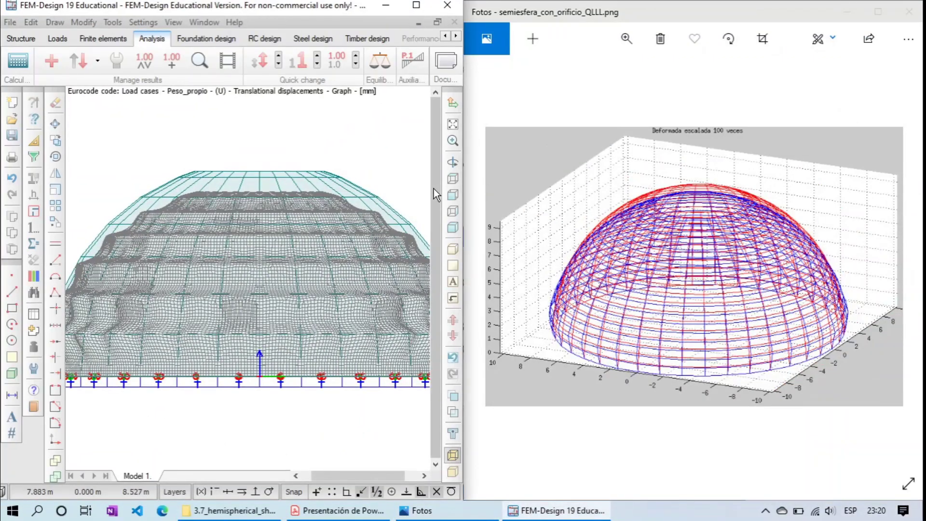
- Show the Peso_propio displacement graph in a 3D perspective view with the whole dome framed, and compare it with the reference image
left_click(452, 228)
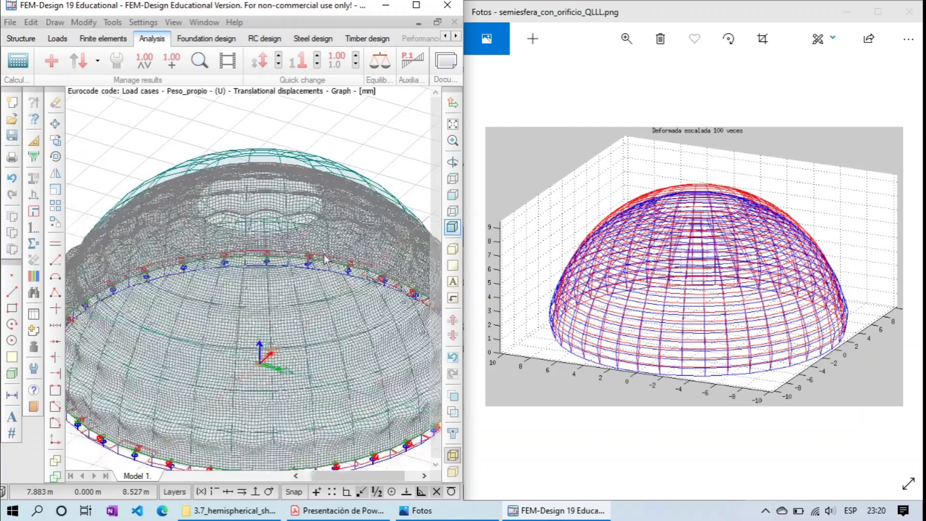
scroll(262, 317, "down", 2)
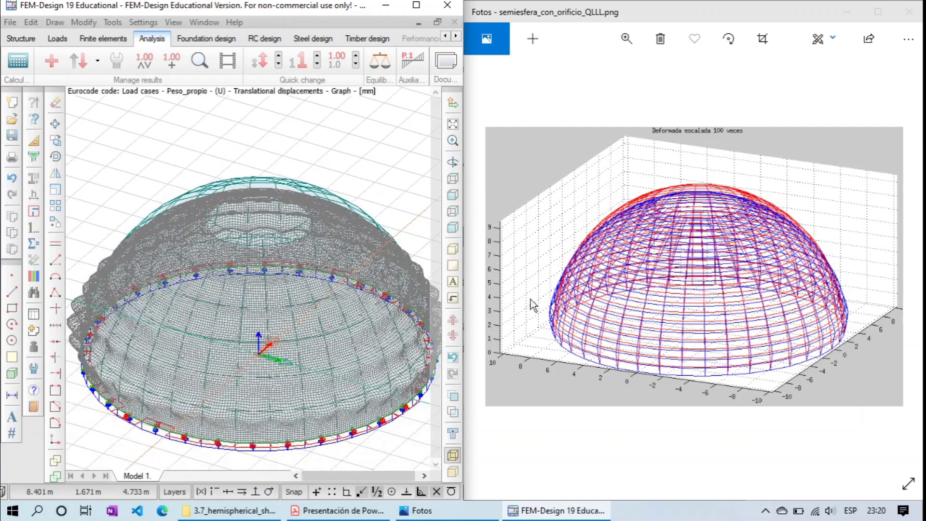
middle_click_drag(268, 343, 274, 309)
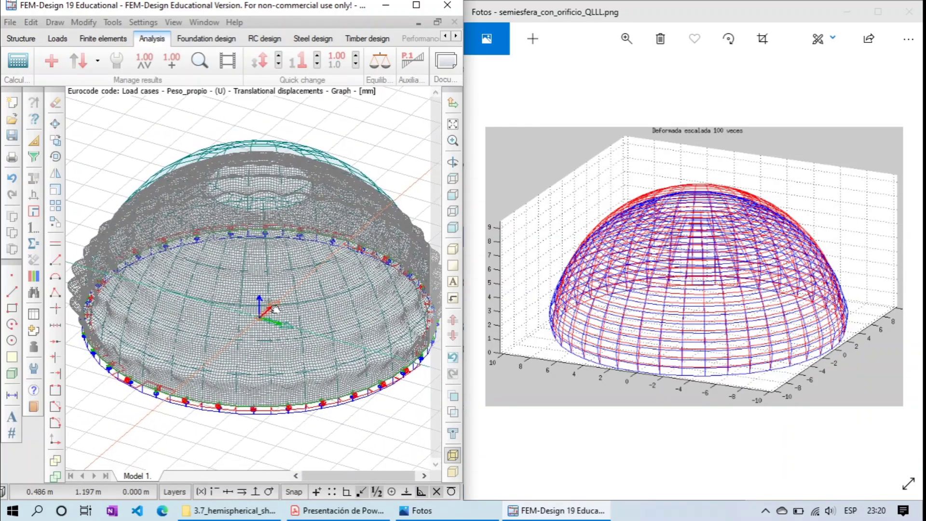
scroll(292, 298, "down", 2)
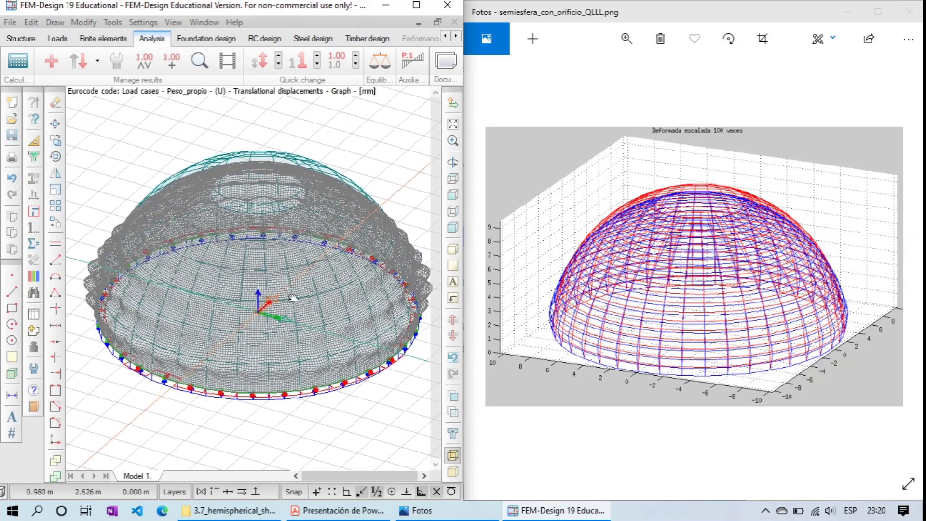